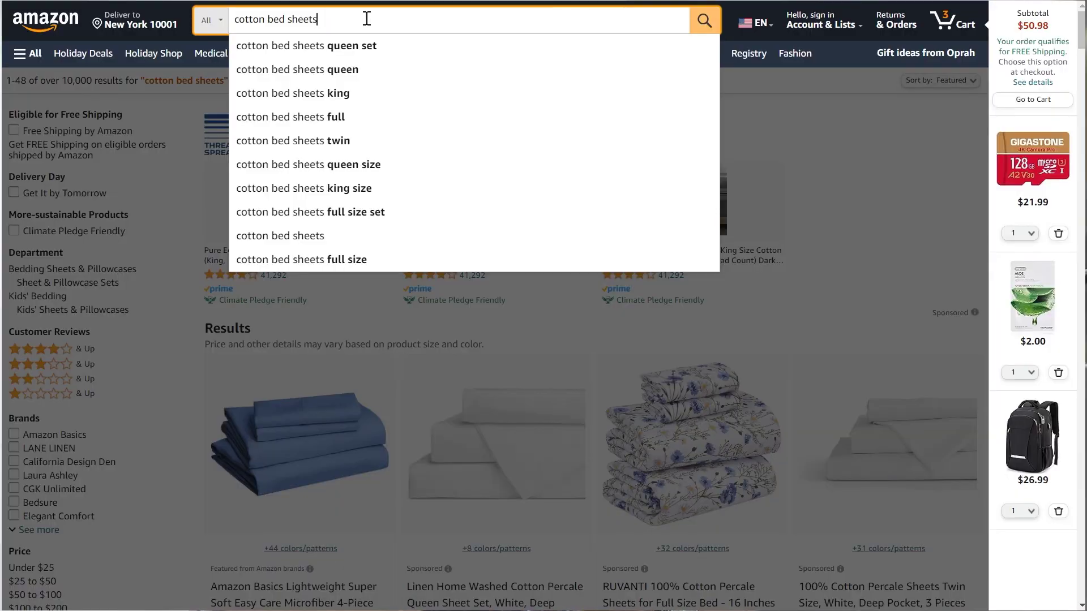
Resubmit the cotton bed sheets search and scroll down through the product results.
key(Return)
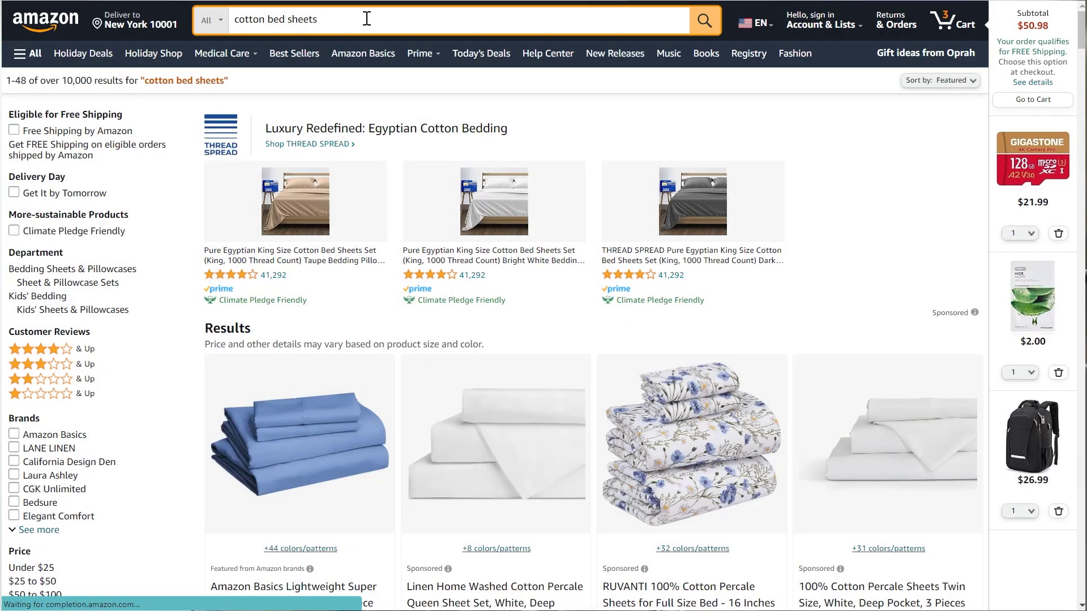
scroll(367, 19, down, 3)
scroll(543, 305, down, 9)
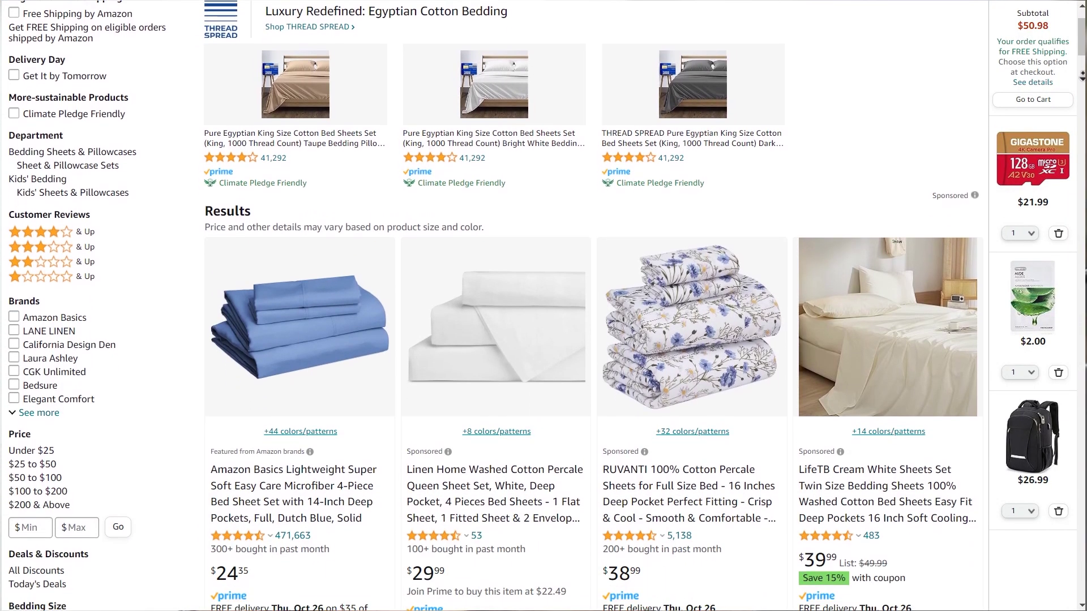
scroll(544, 306, down, 5)
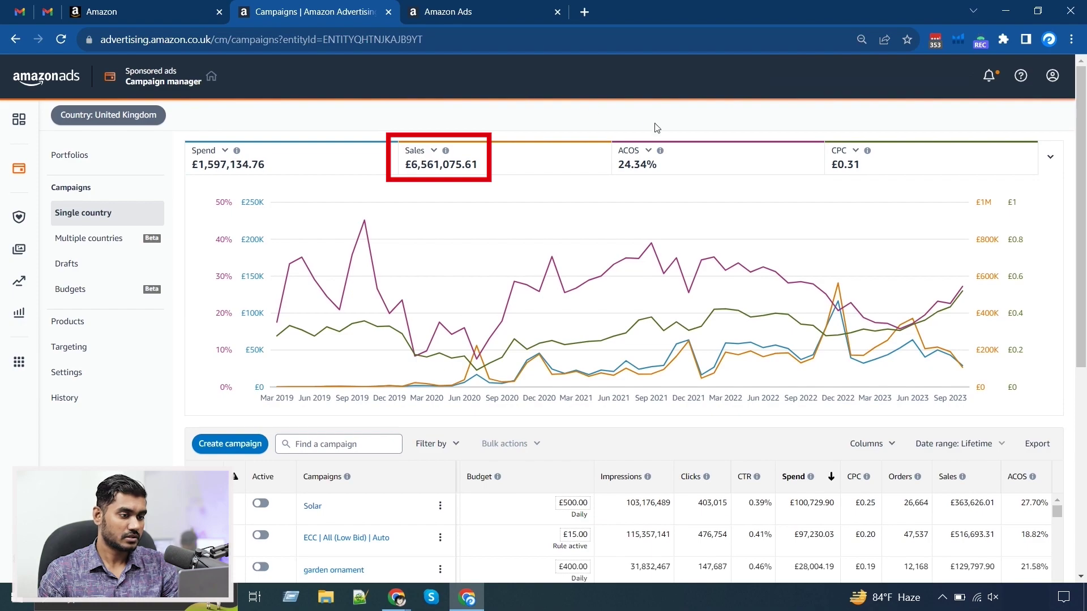
Scroll the Campaigns page and open the 'Date range: Lifetime' dropdown.
click(661, 151)
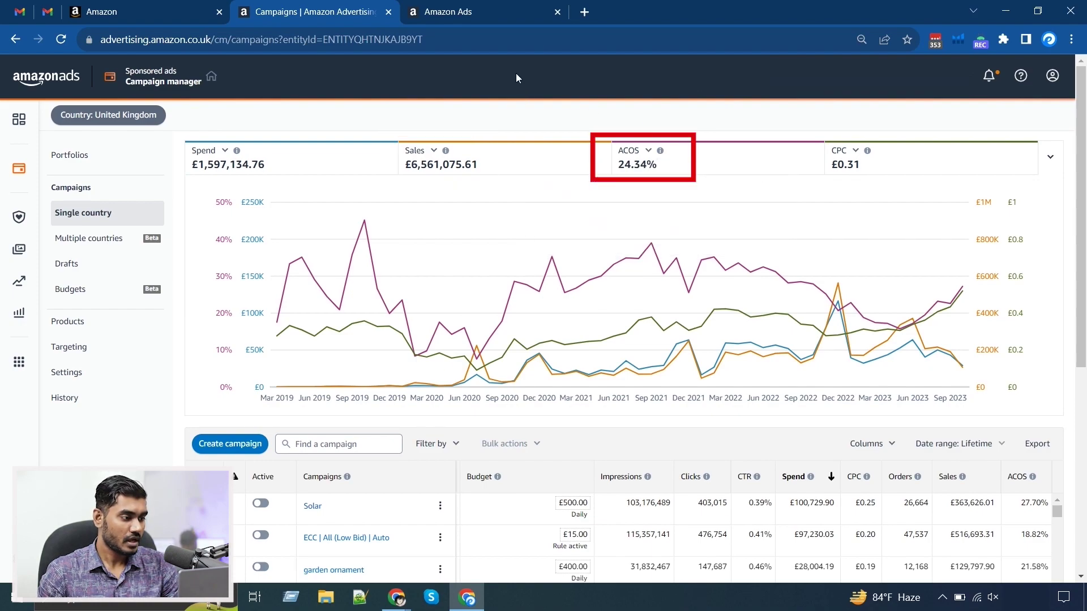
scroll(192, 396, down, 3)
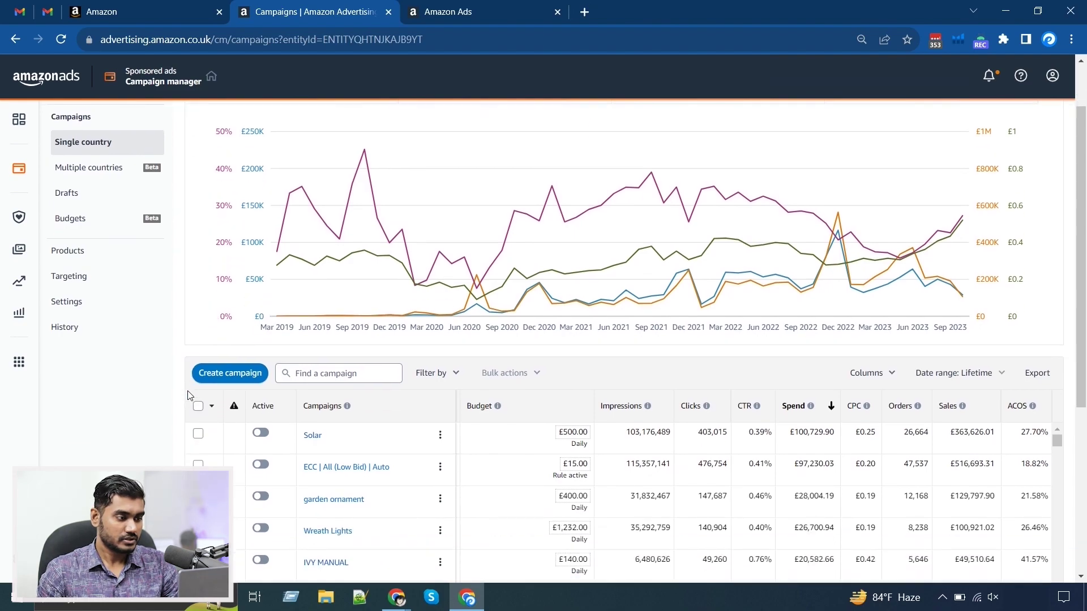
scroll(190, 395, up, 2)
scroll(189, 395, up, 1)
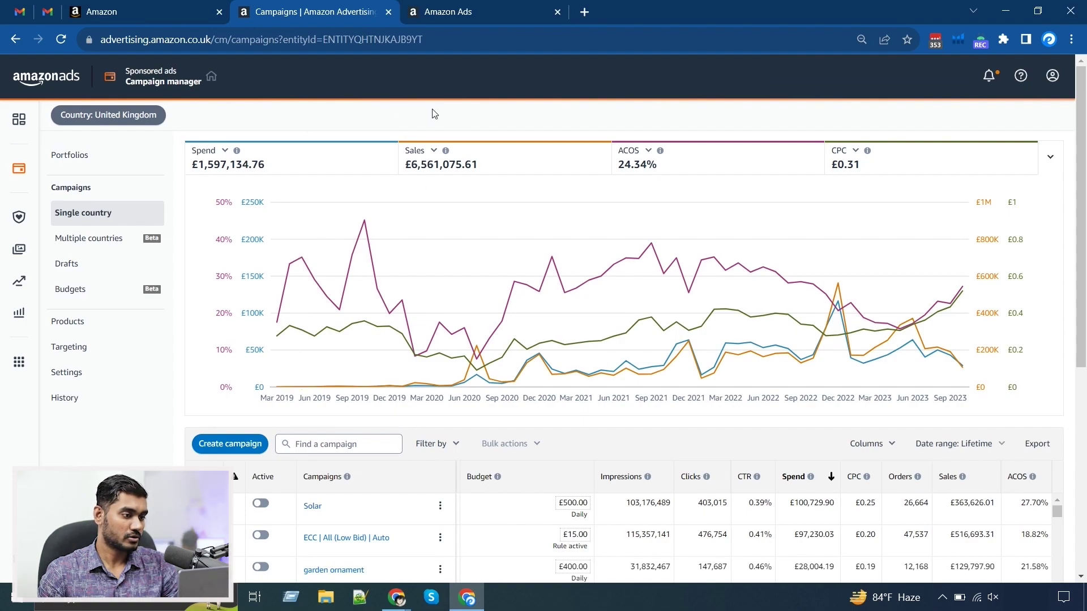
scroll(820, 417, down, 3)
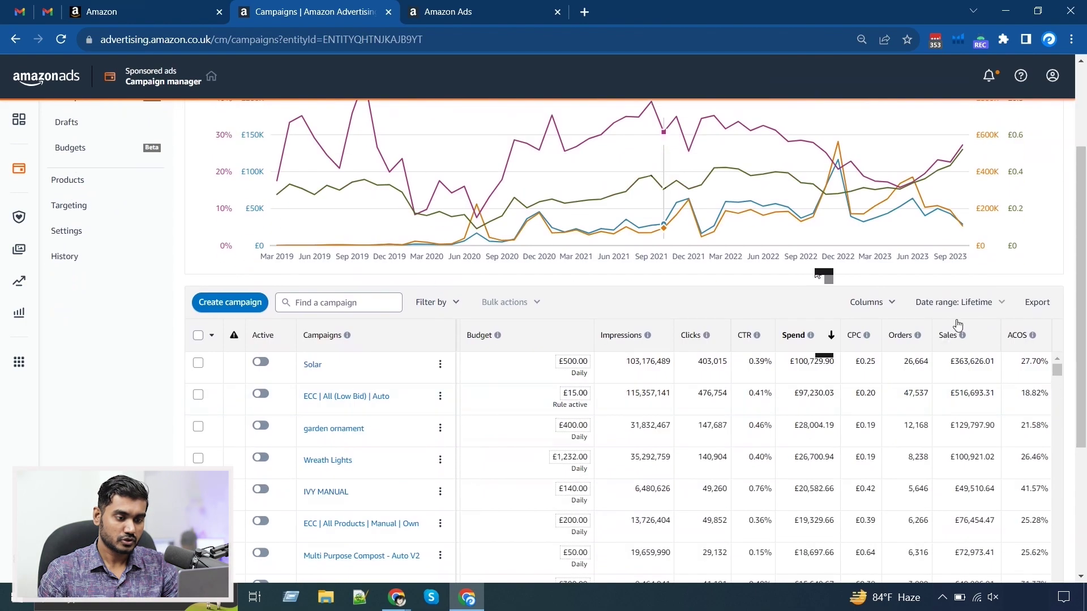
click(958, 304)
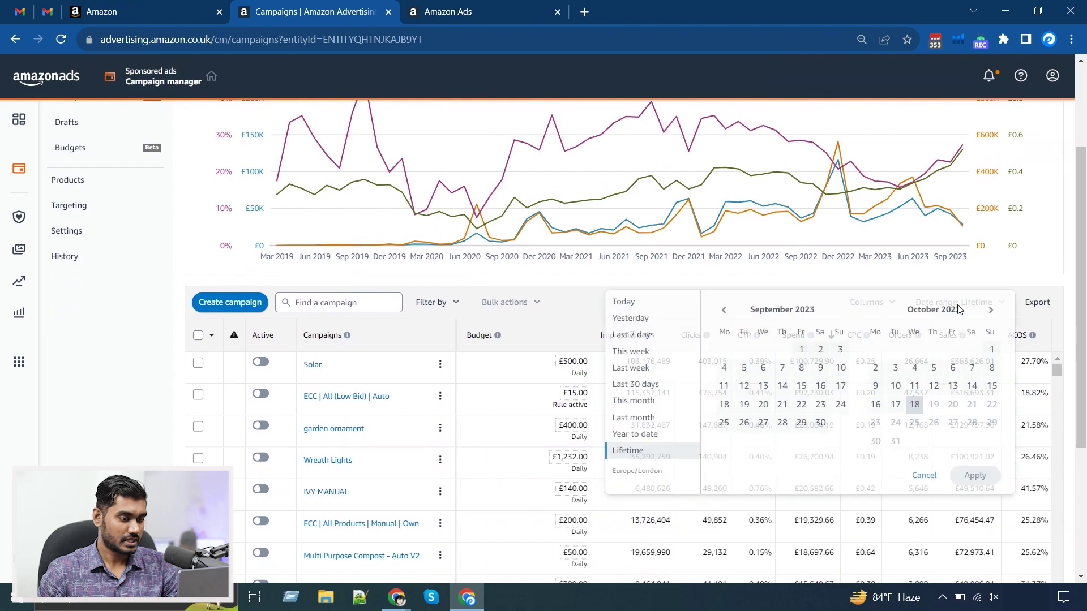
Switch the date range to Last 30 days (18 Sep–18 Oct 2023) and review the campaign table.
click(656, 385)
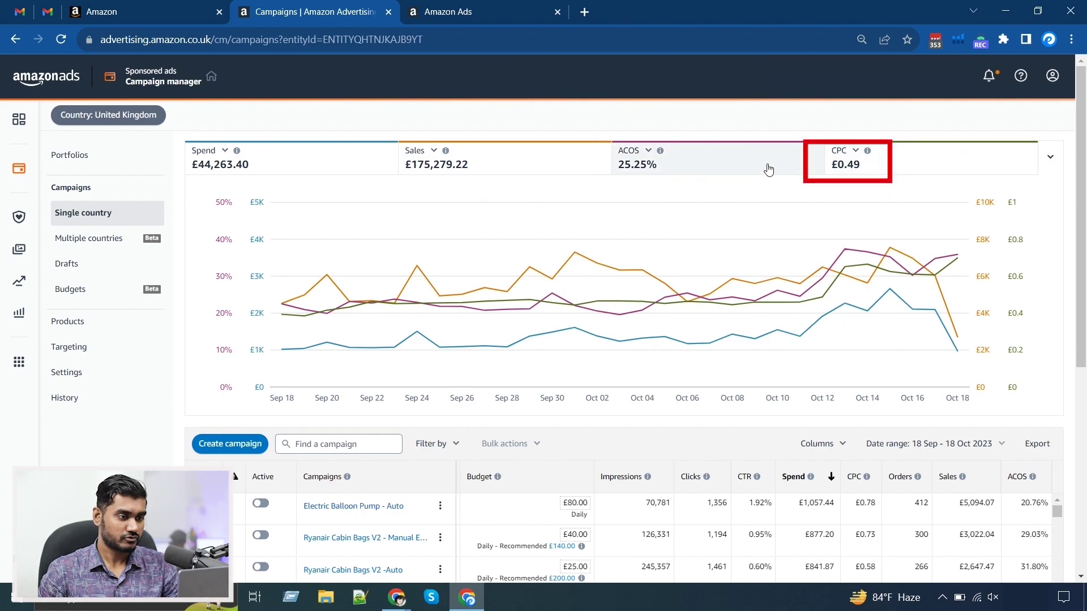
scroll(712, 265, down, 2)
scroll(711, 262, up, 2)
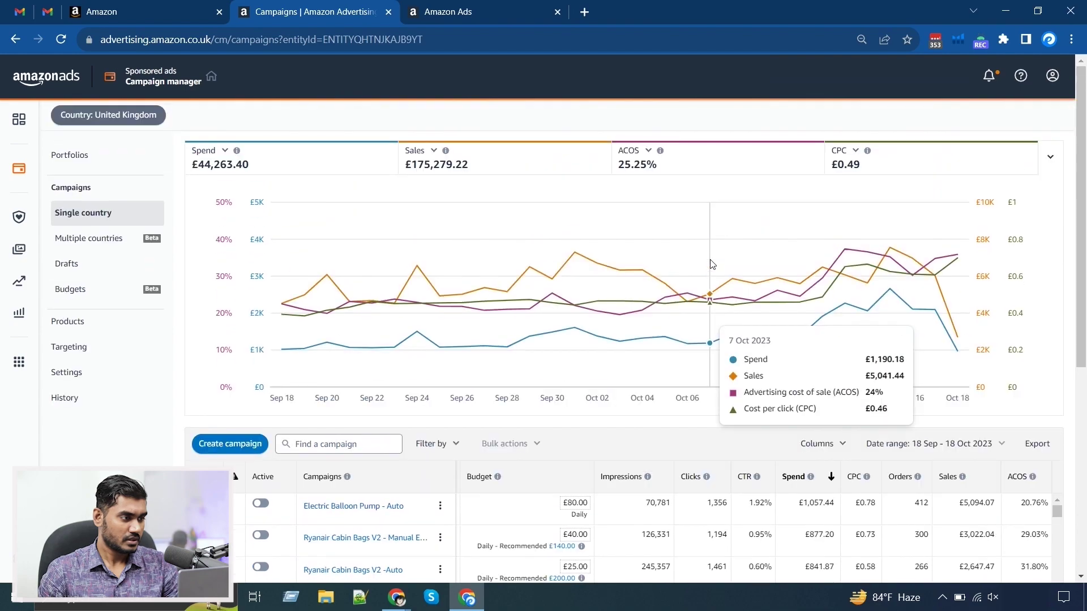
scroll(736, 252, down, 5)
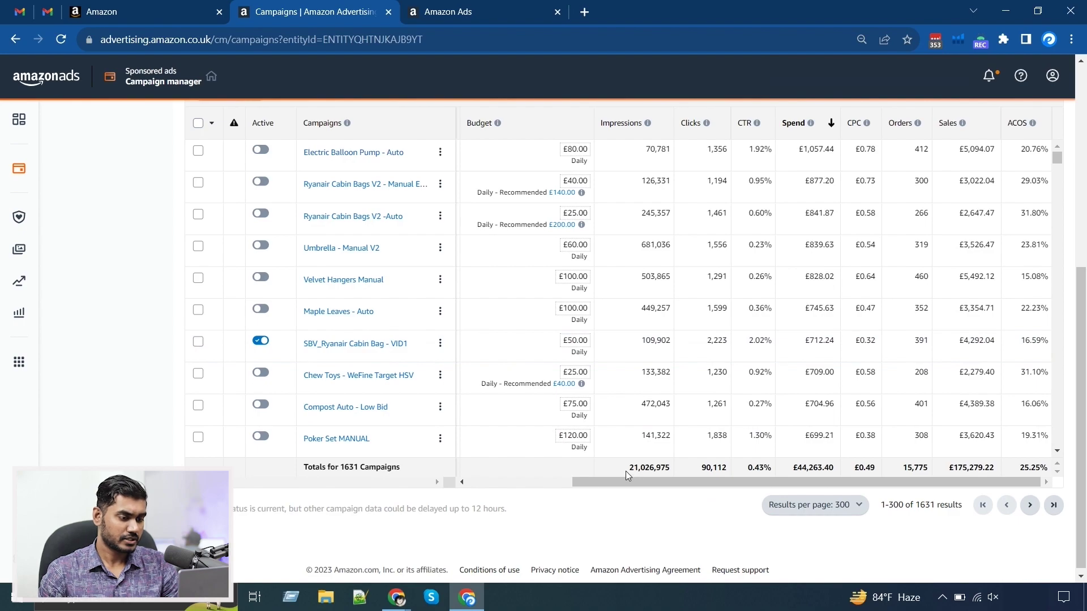
click(692, 506)
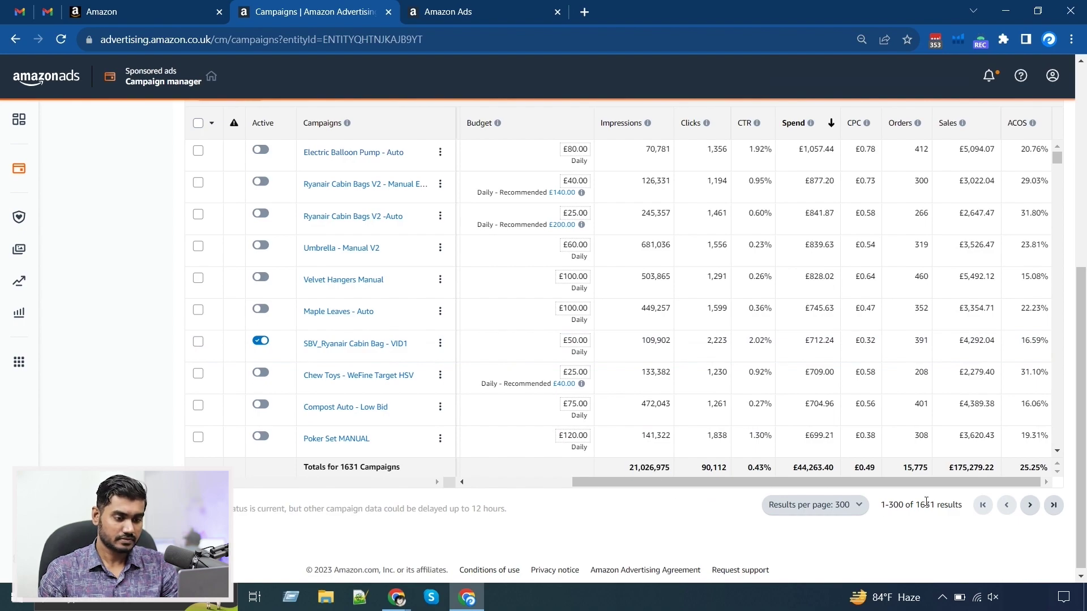
scroll(595, 438, up, 5)
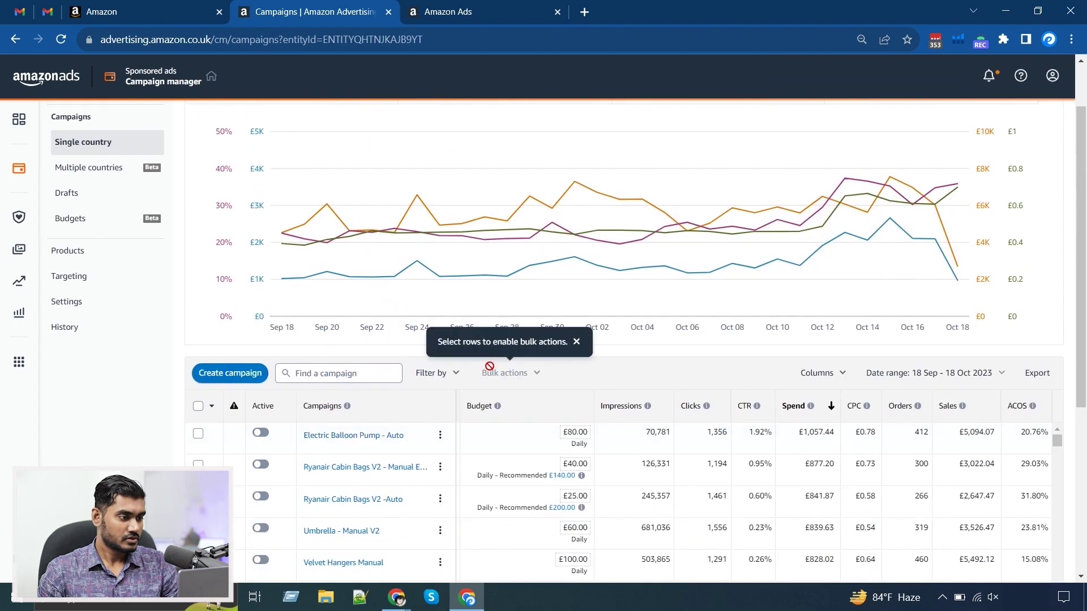
scroll(405, 354, up, 2)
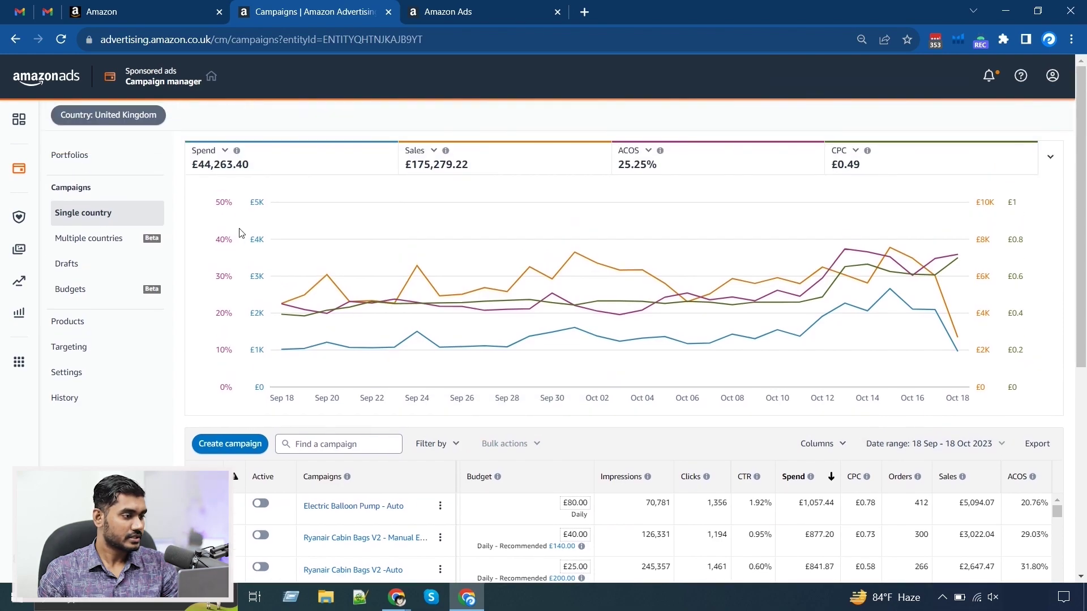
scroll(179, 289, down, 3)
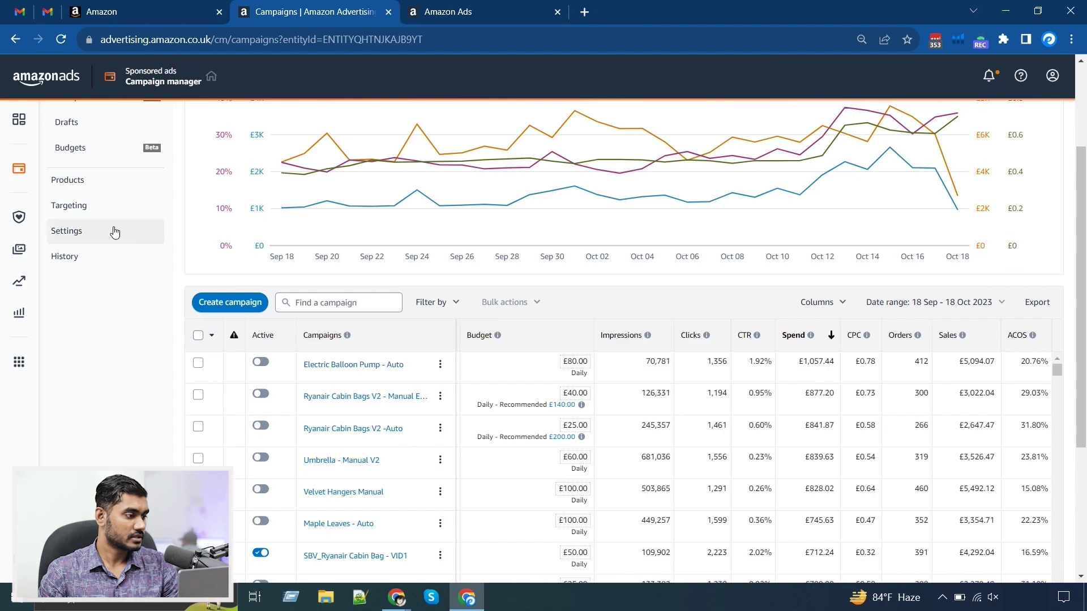
Go to the Targeting page from the sidebar and scroll through its targets table.
click(85, 212)
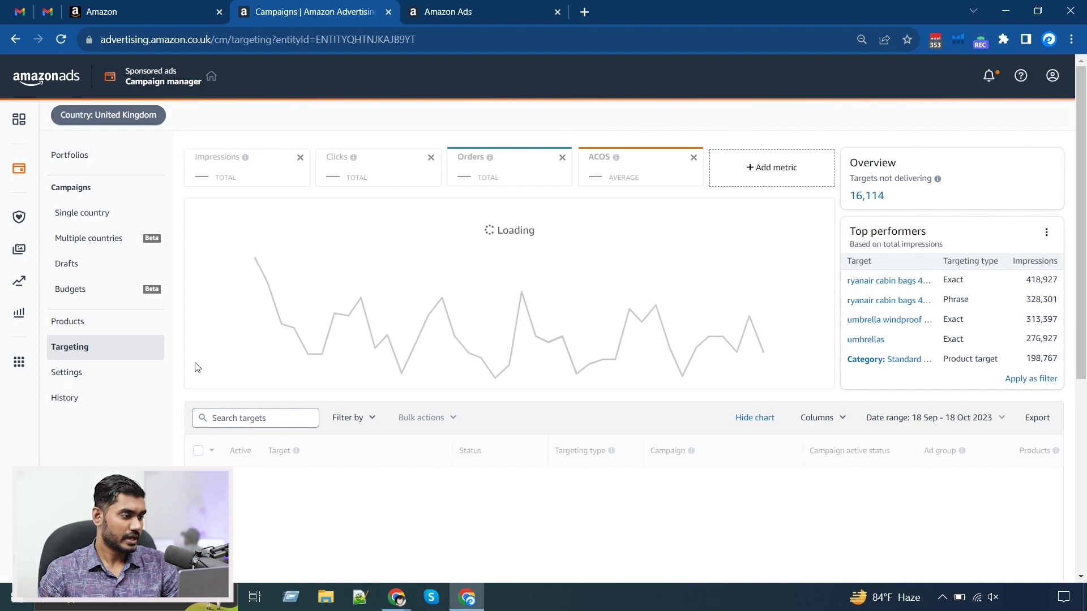
scroll(150, 425, down, 1)
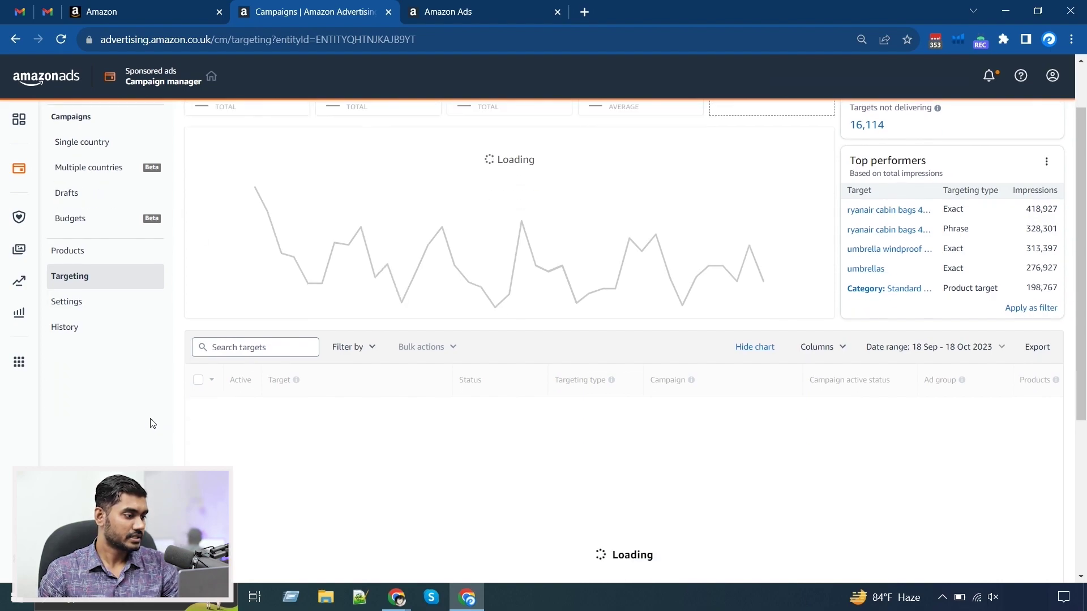
scroll(152, 424, down, 2)
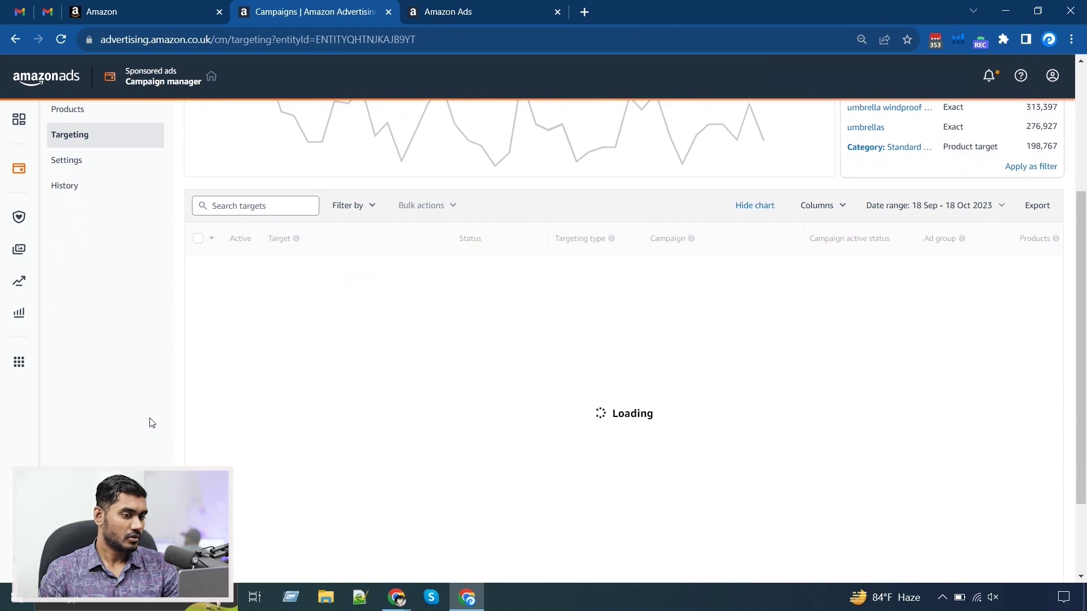
scroll(156, 424, down, 1)
scroll(158, 422, up, 4)
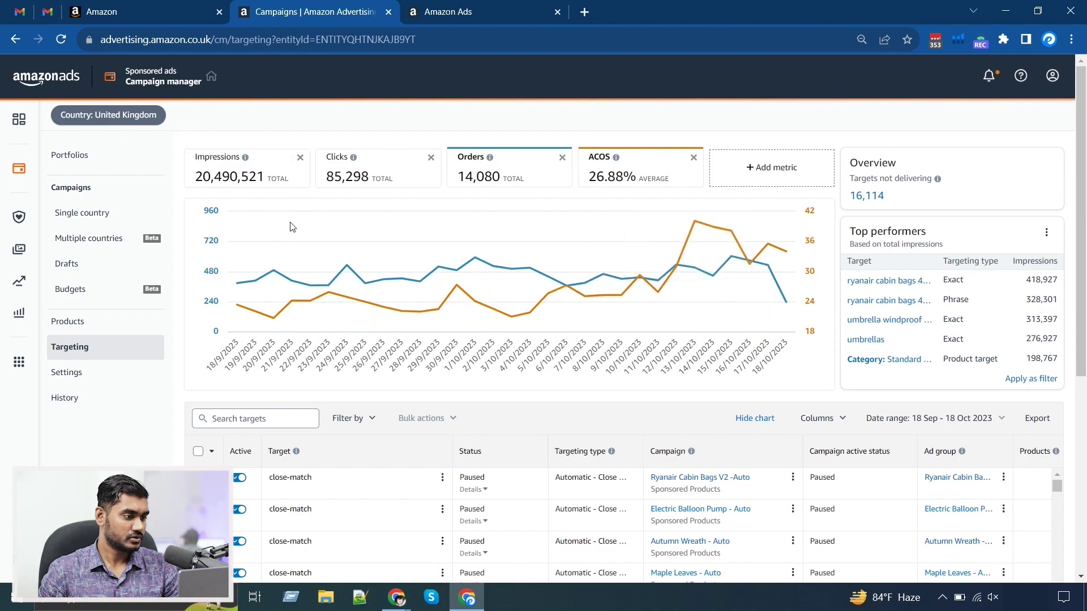
Add Spend to the targeting summary metric cards.
click(747, 186)
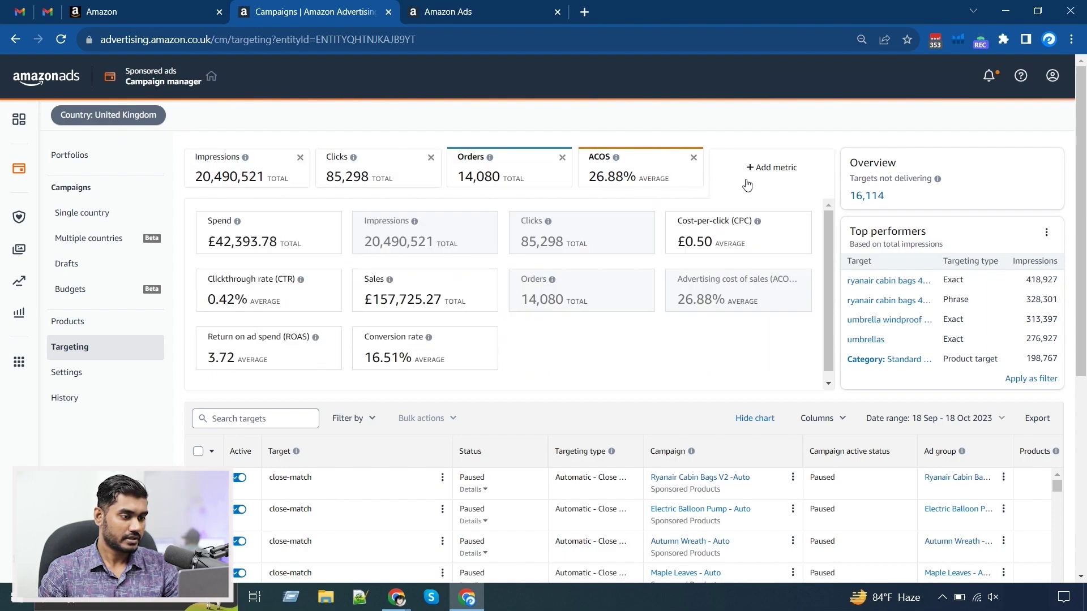
click(779, 180)
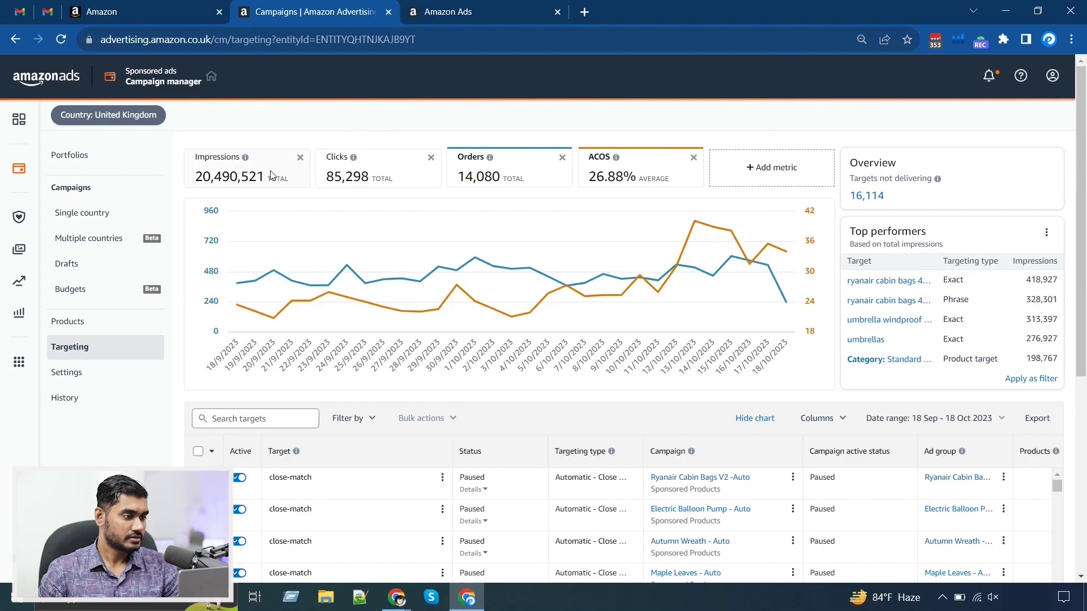
click(777, 182)
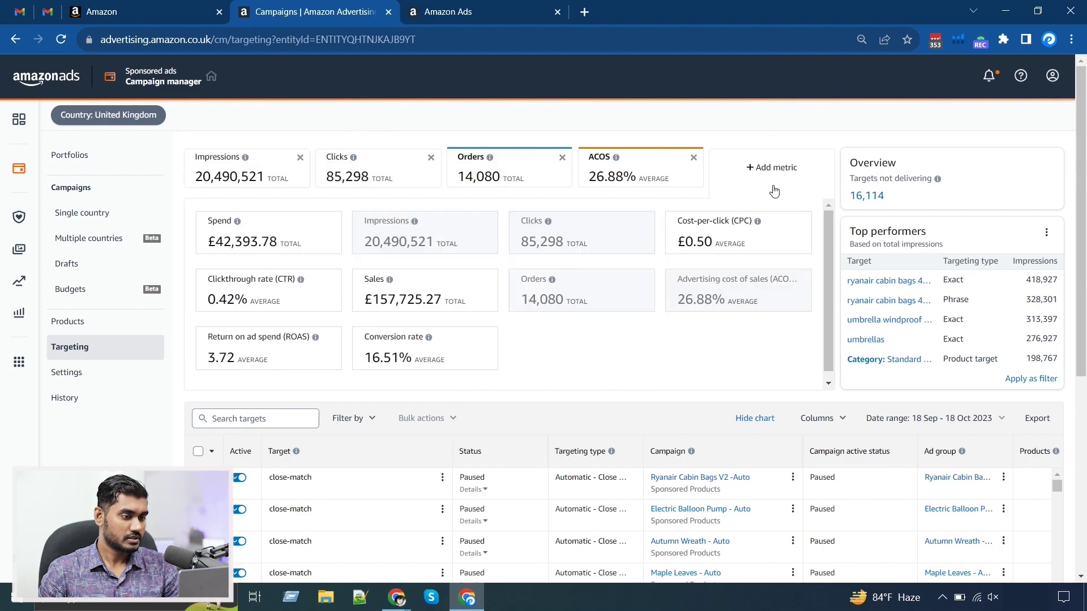
click(287, 243)
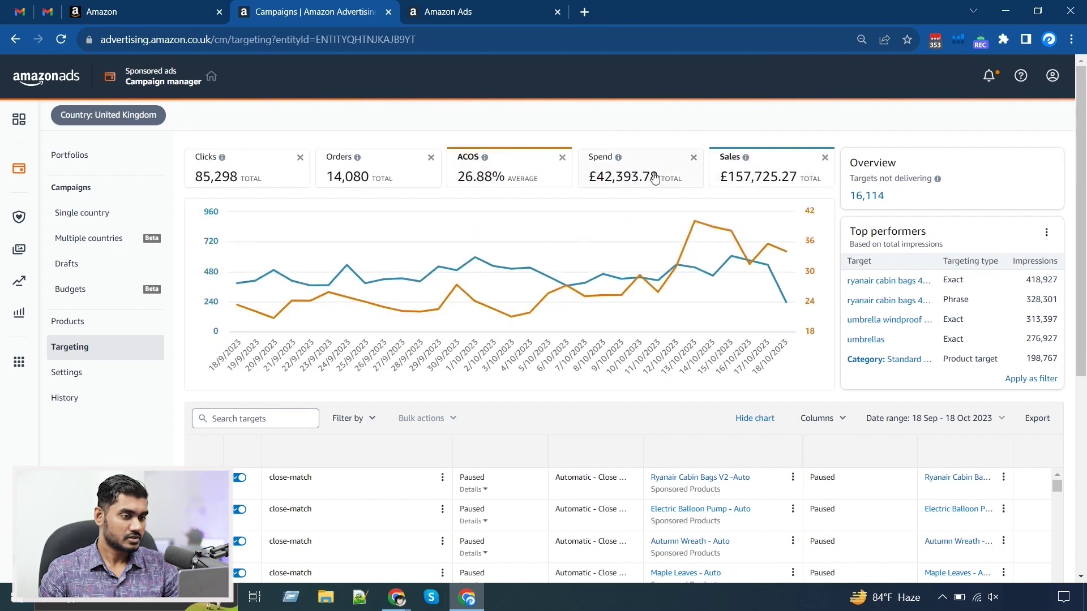
Plot Spend and Sales together on the targeting chart.
click(651, 170)
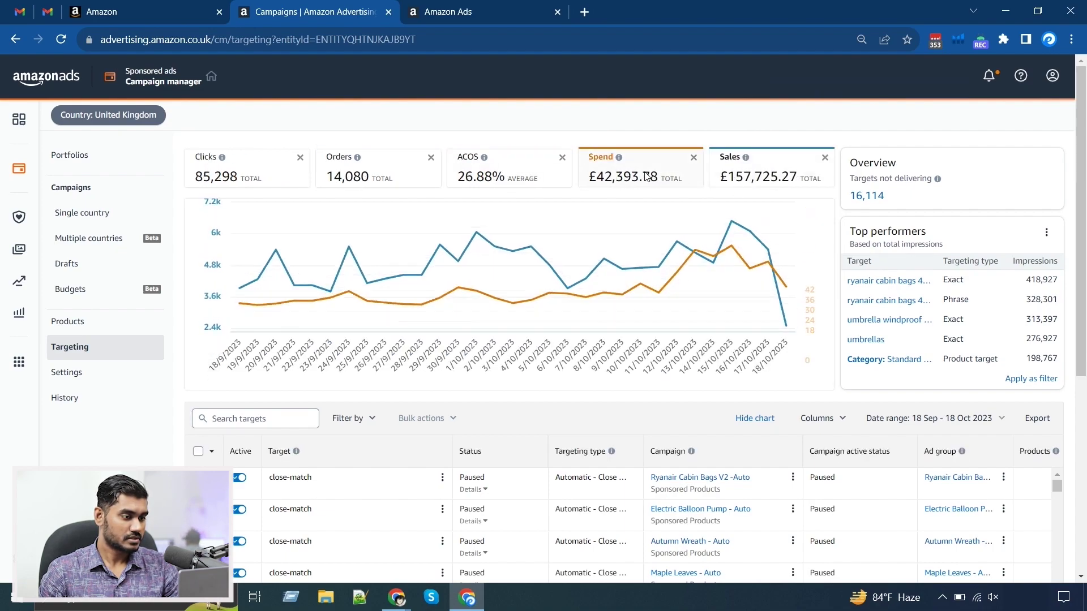
click(508, 176)
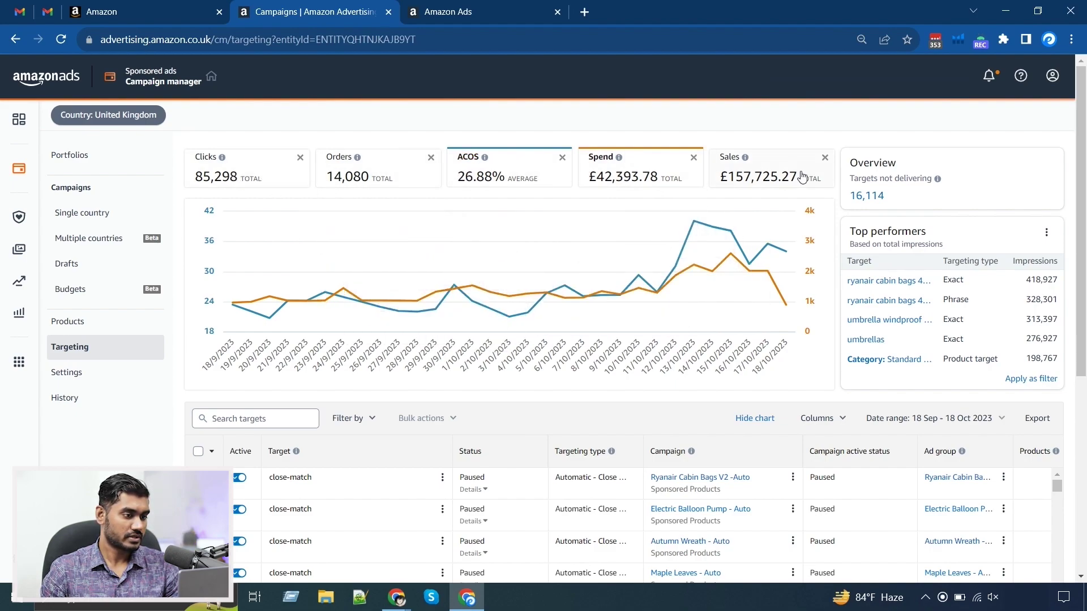
click(762, 180)
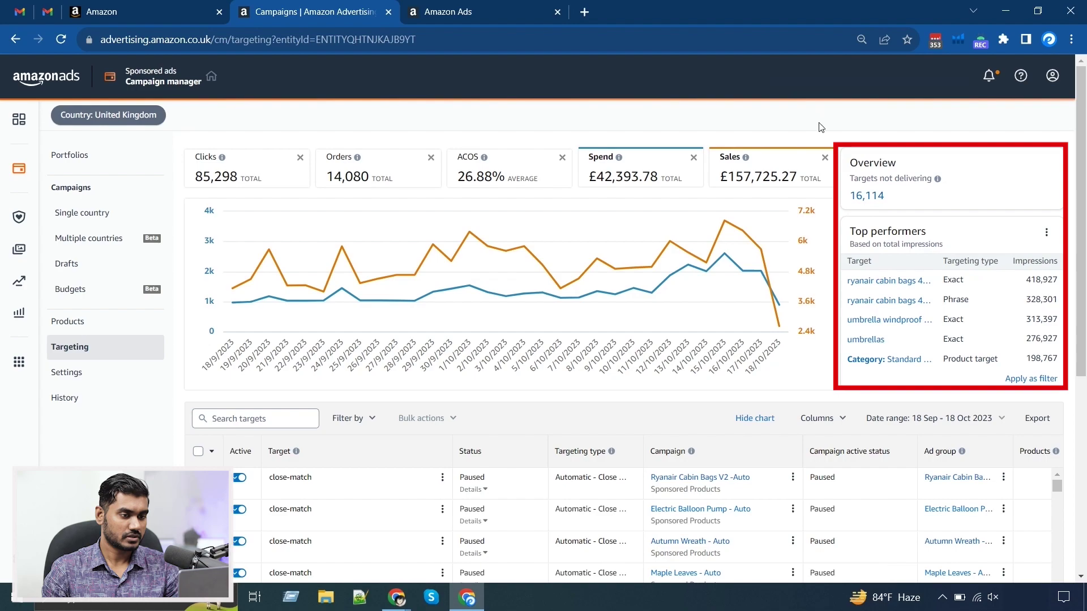
triple_click(893, 231)
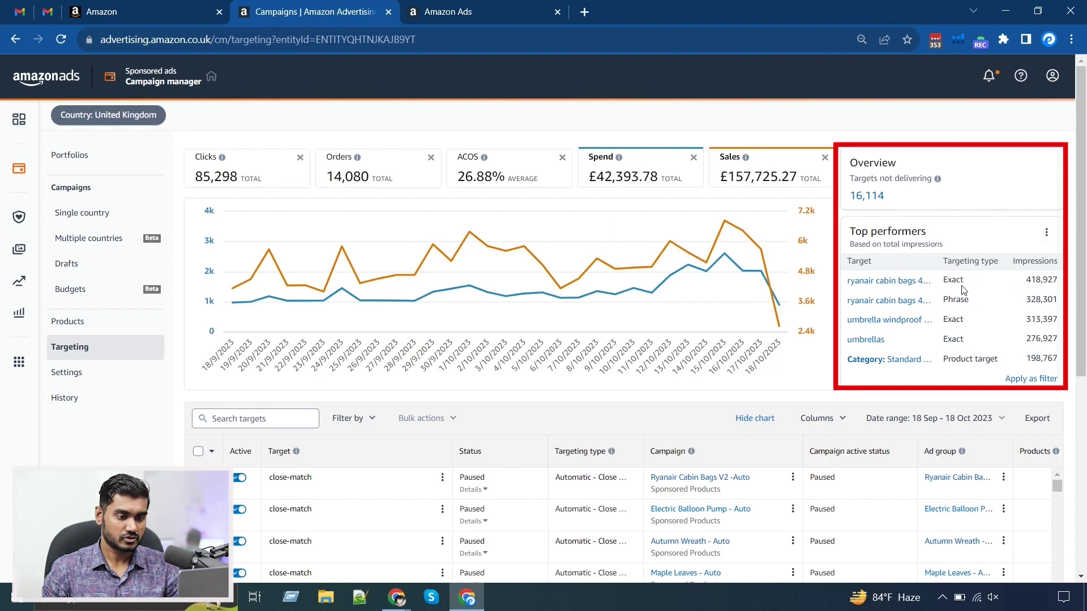
click(1046, 232)
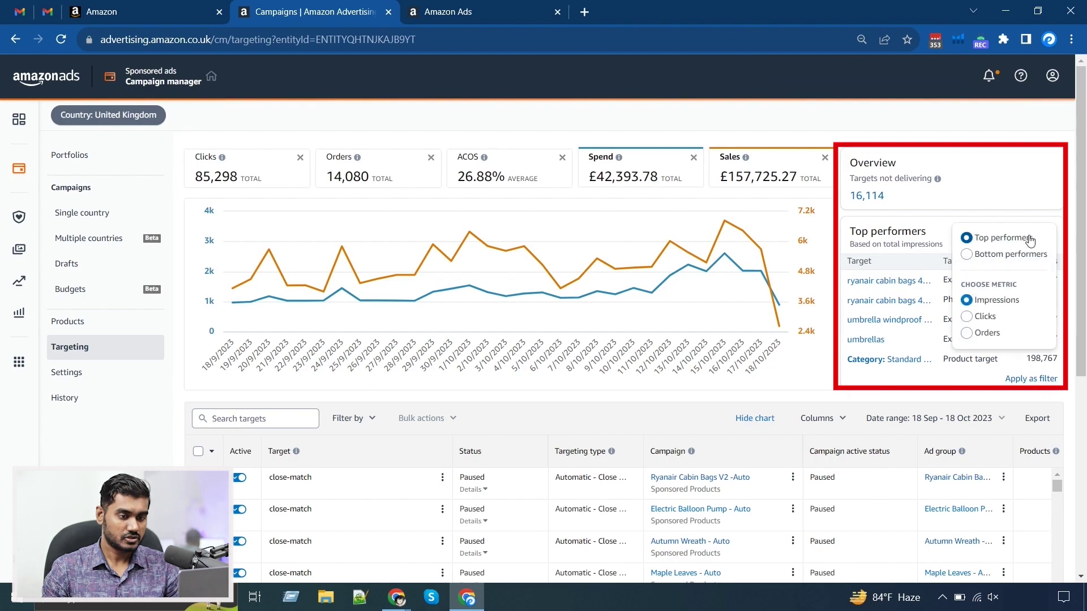
click(986, 318)
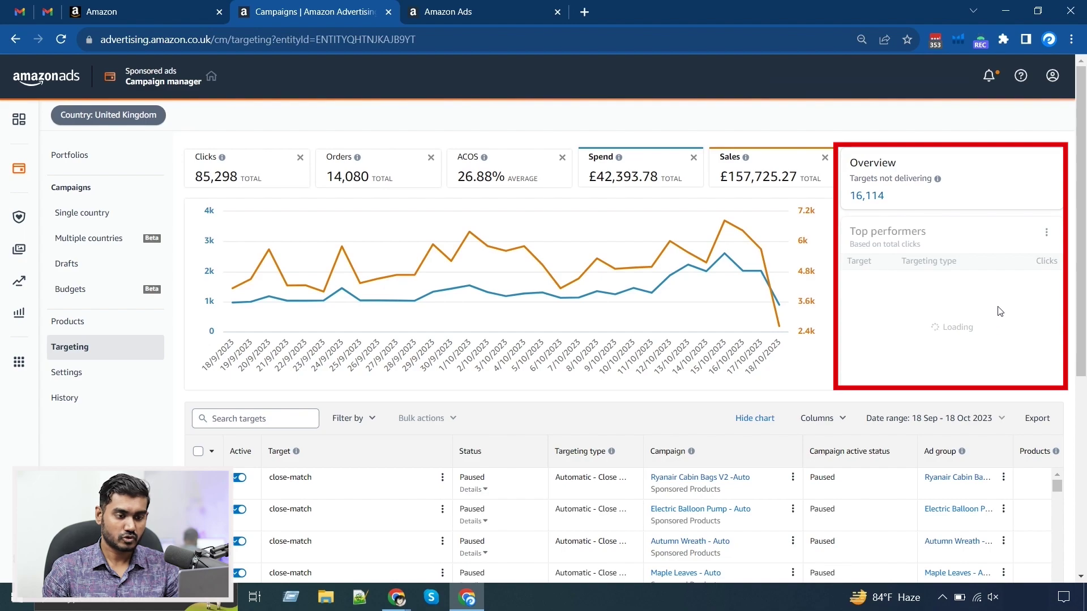
click(1048, 233)
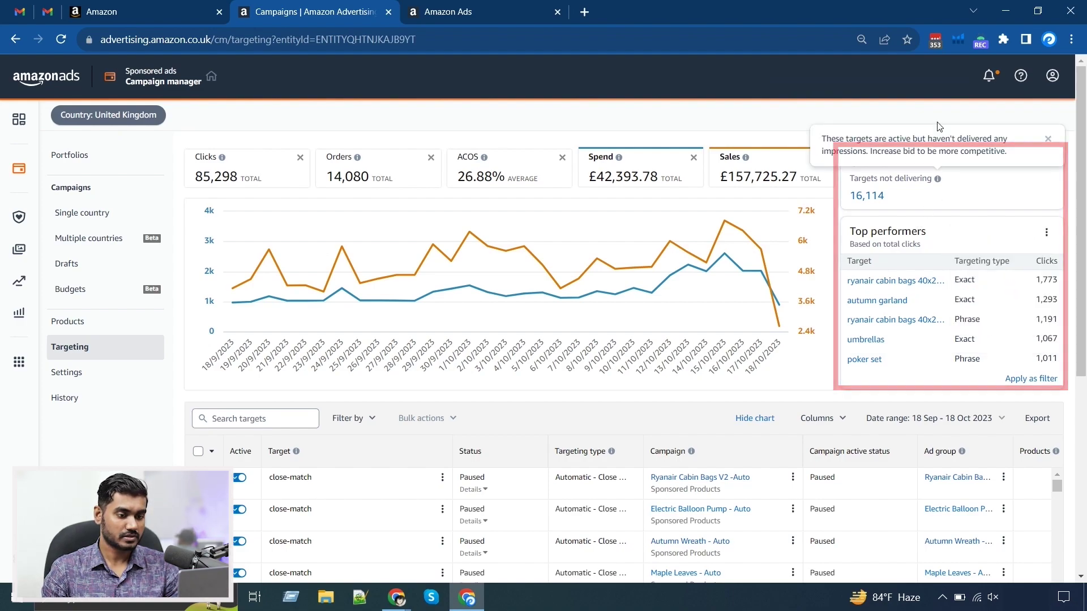
scroll(667, 350, down, 1)
scroll(679, 349, down, 1)
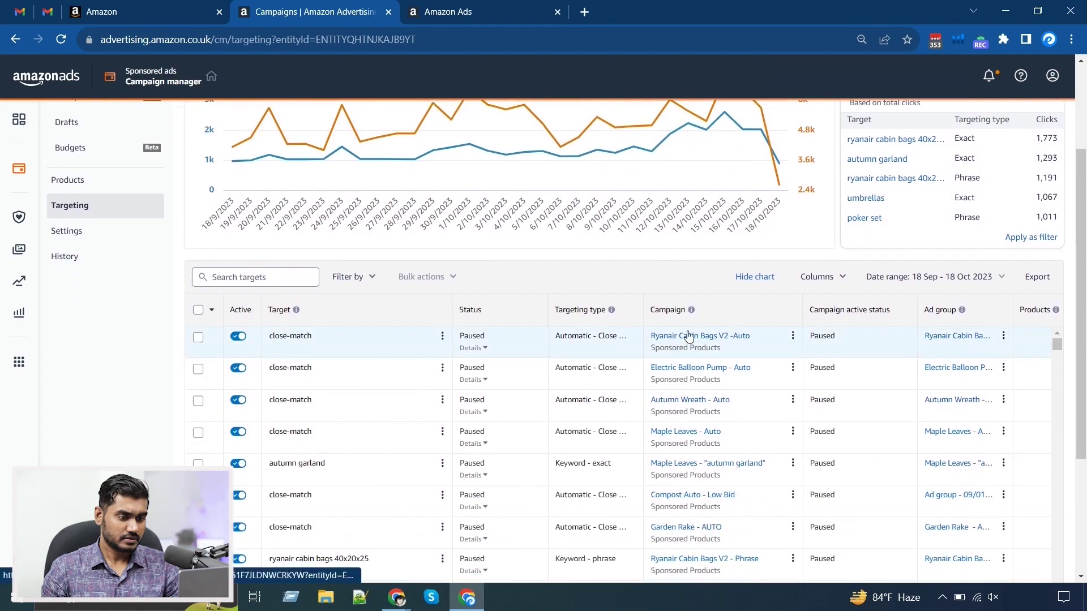
click(910, 283)
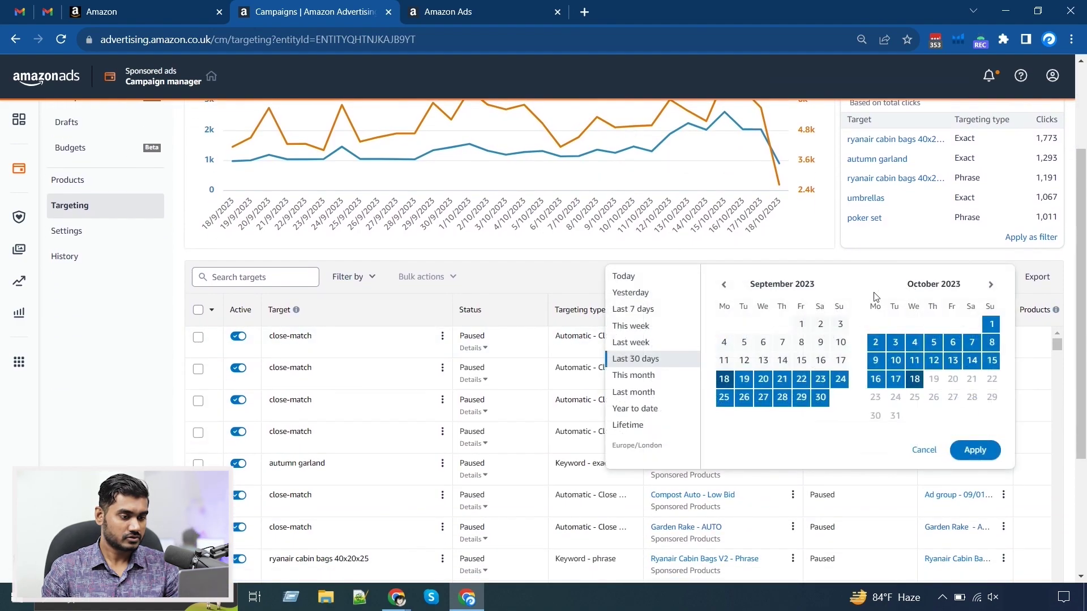
click(724, 286)
click(724, 286)
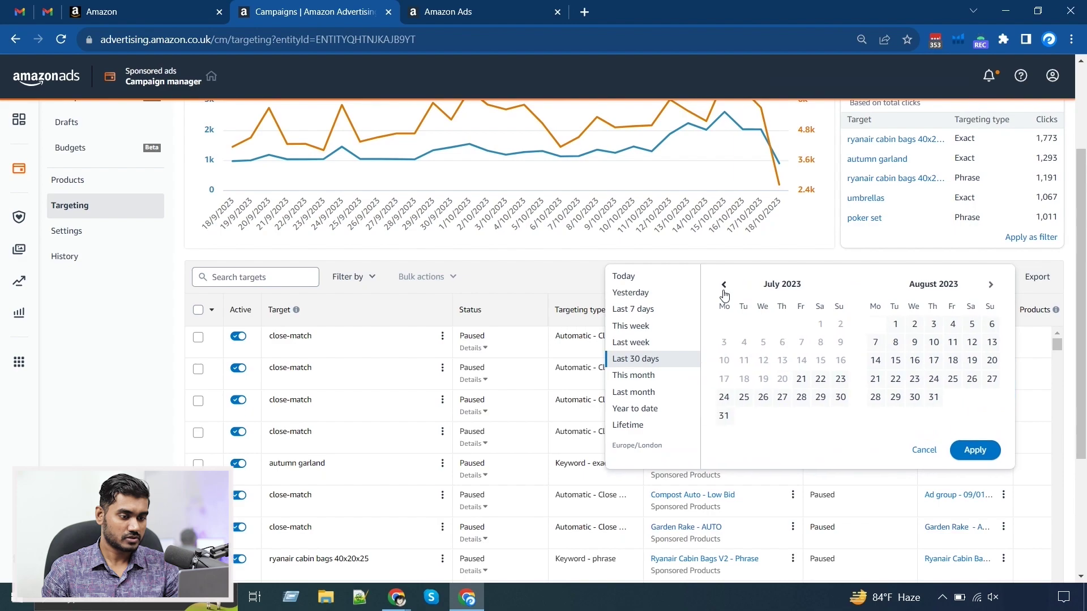
click(990, 285)
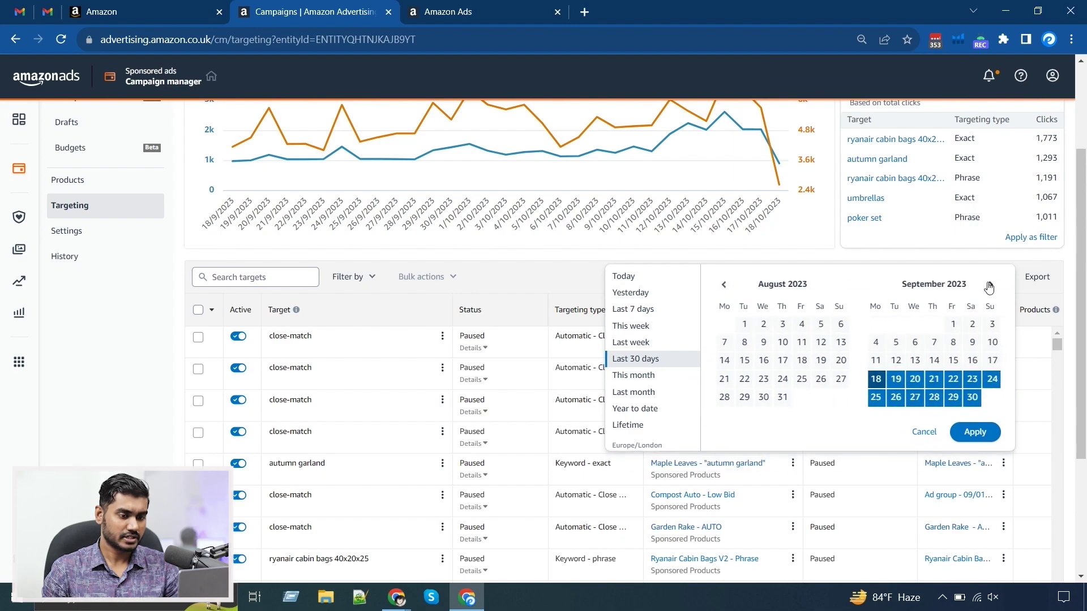
click(990, 286)
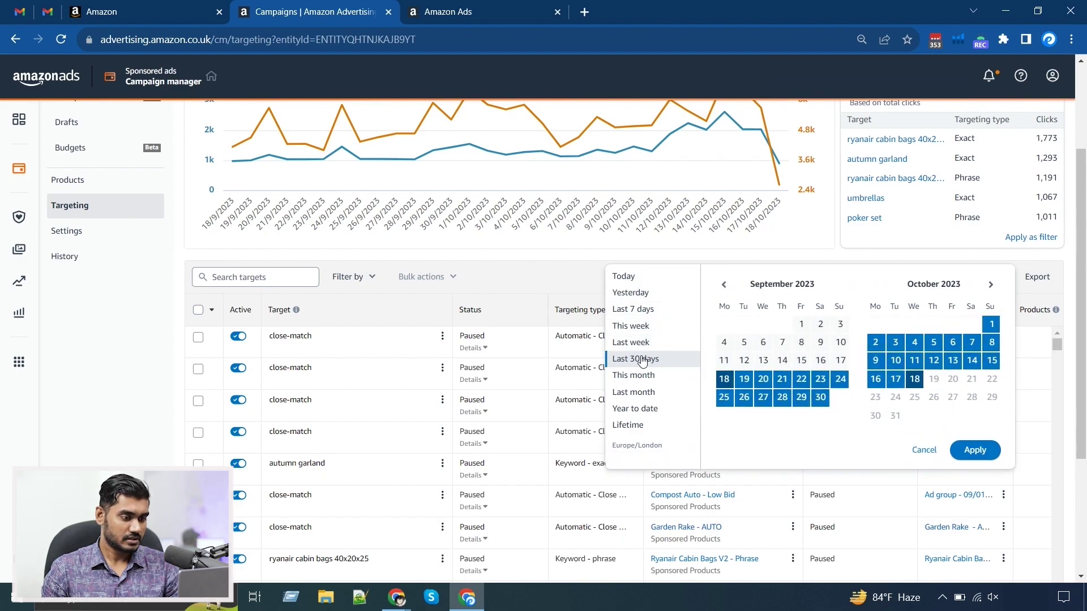
click(493, 273)
scroll(795, 289, up, 3)
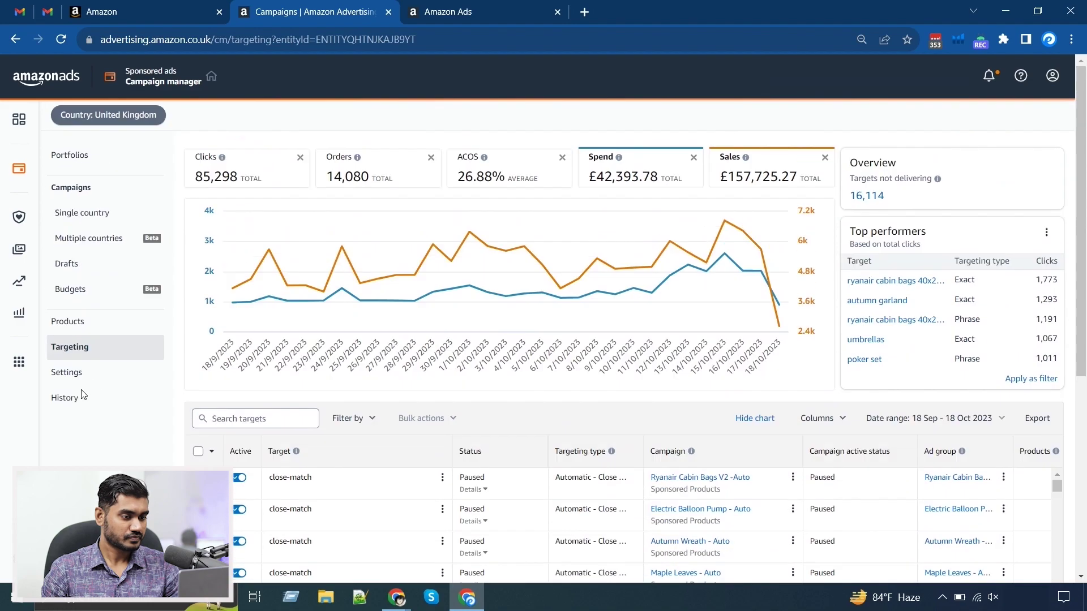
scroll(827, 286, down, 3)
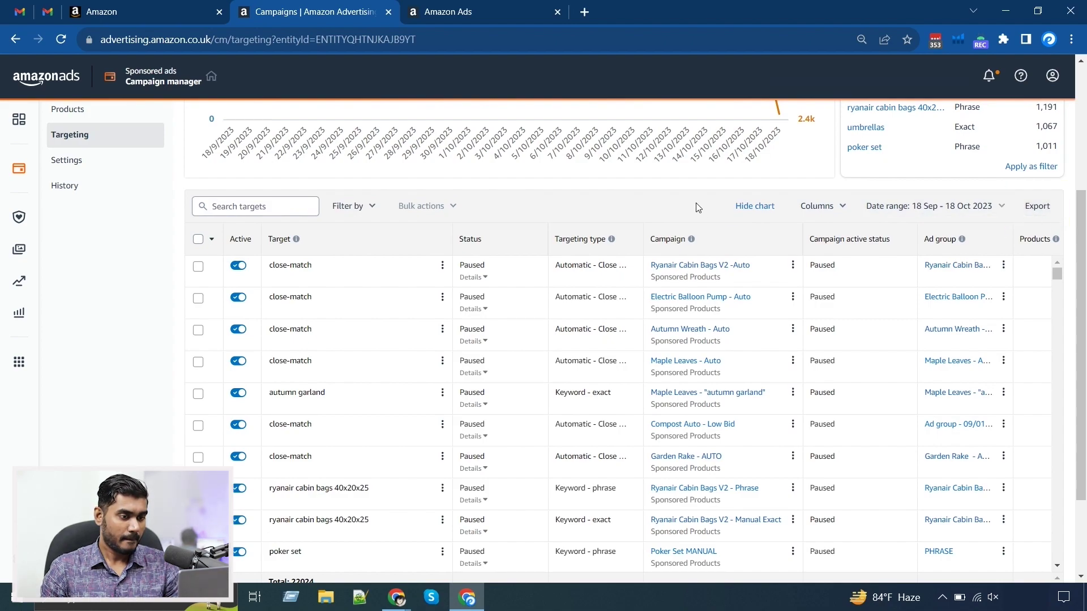
click(839, 207)
click(837, 211)
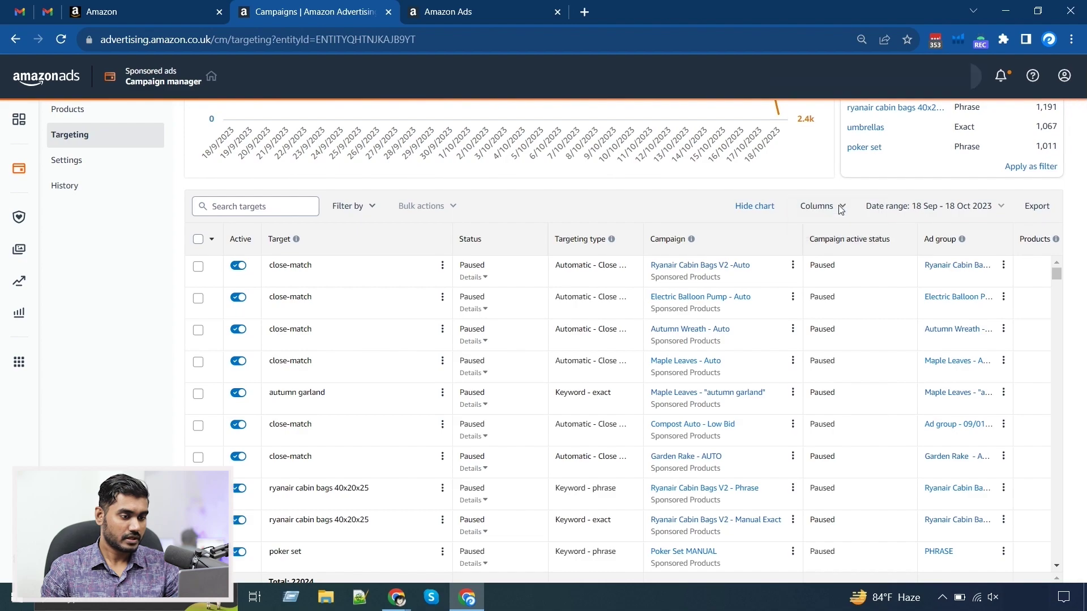
scroll(459, 308, down, 1)
scroll(478, 317, up, 1)
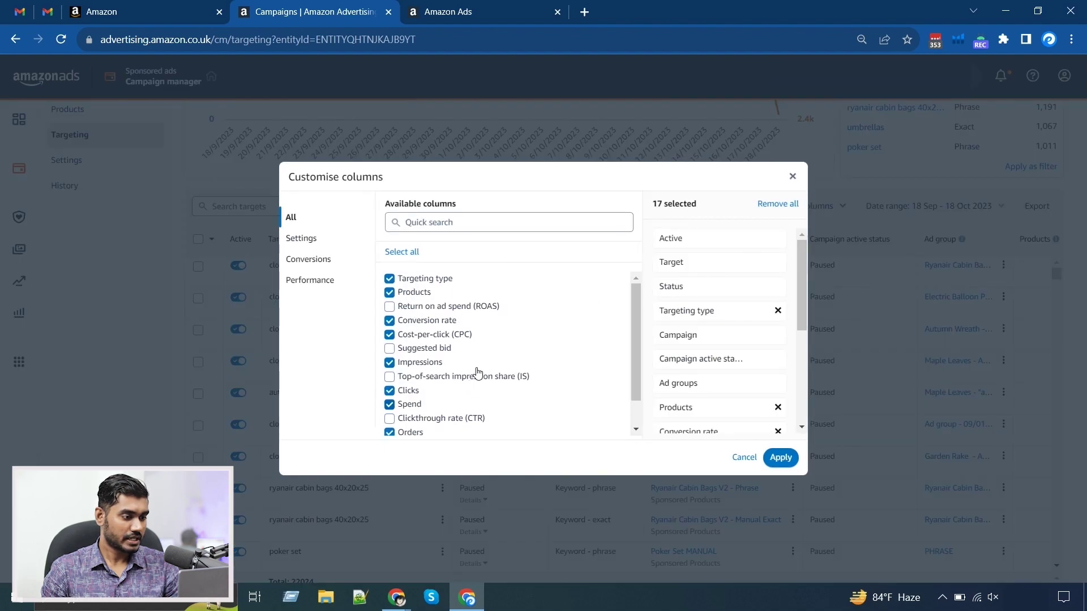
scroll(456, 320, down, 1)
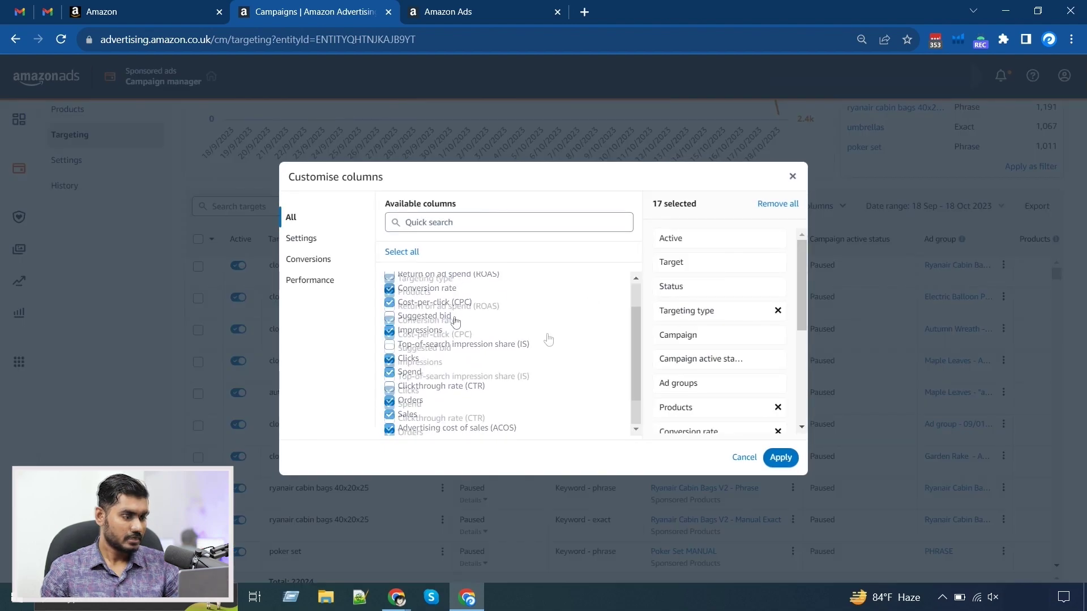
scroll(498, 325, up, 1)
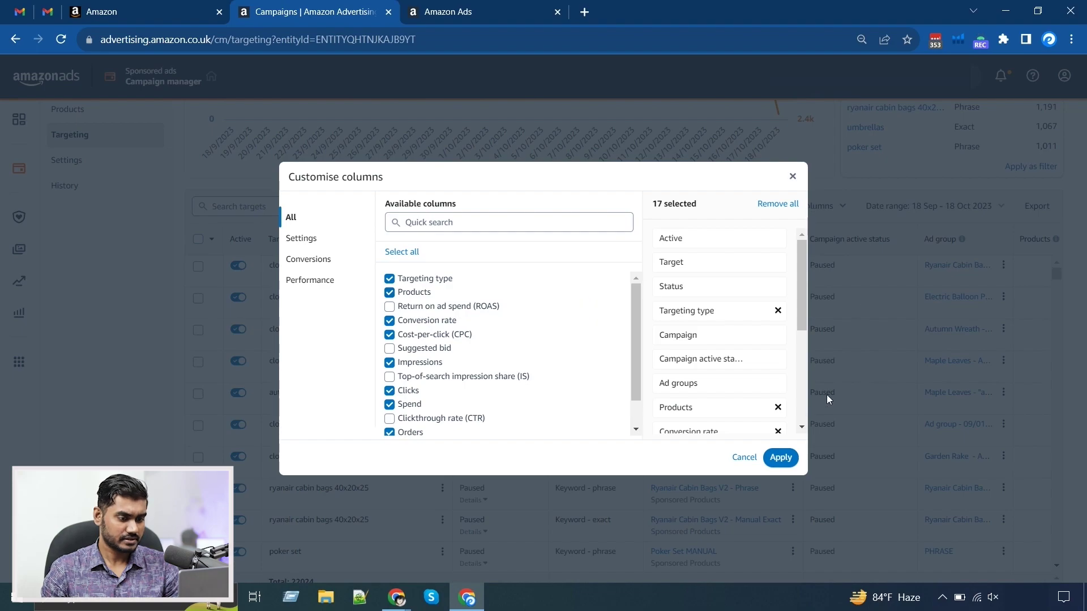
click(743, 458)
scroll(105, 328, down, 2)
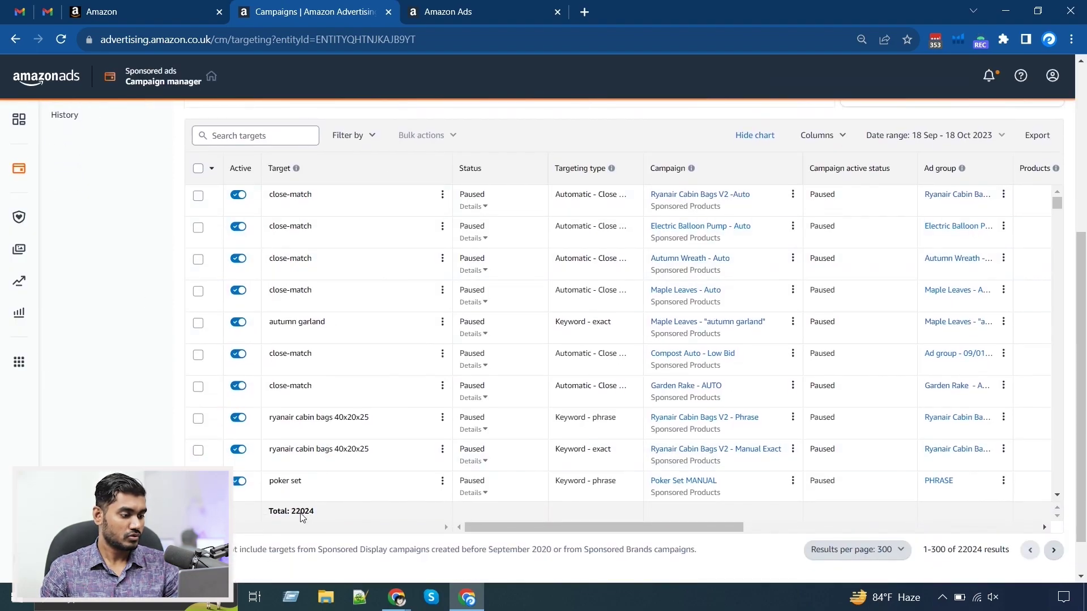
Highlight the totals: 22024 targets, £42,393.78 spend and 26.88% ACOS.
double_click(306, 511)
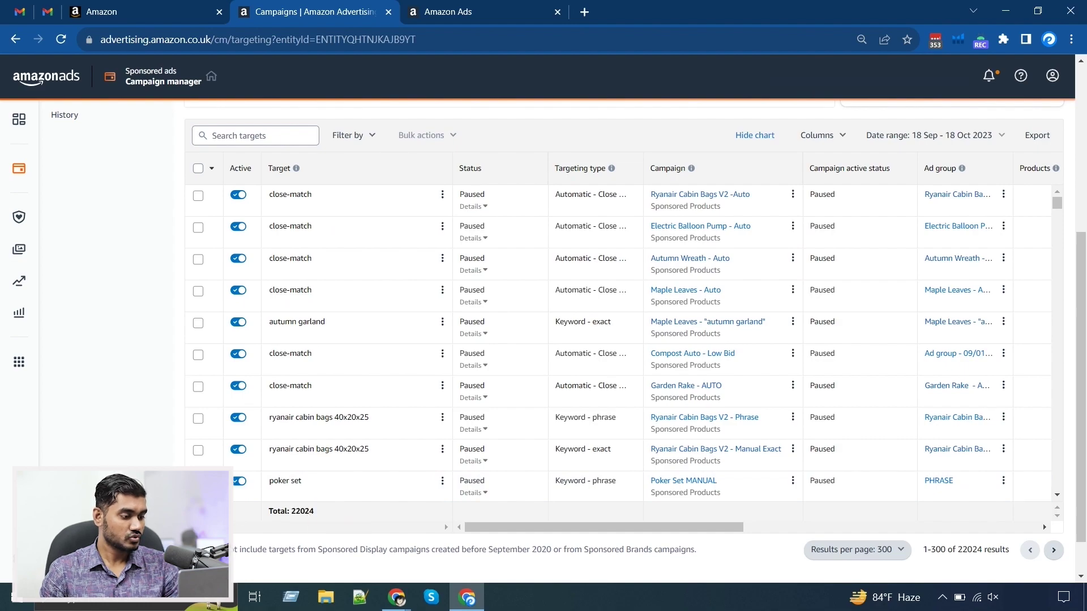
click(778, 528)
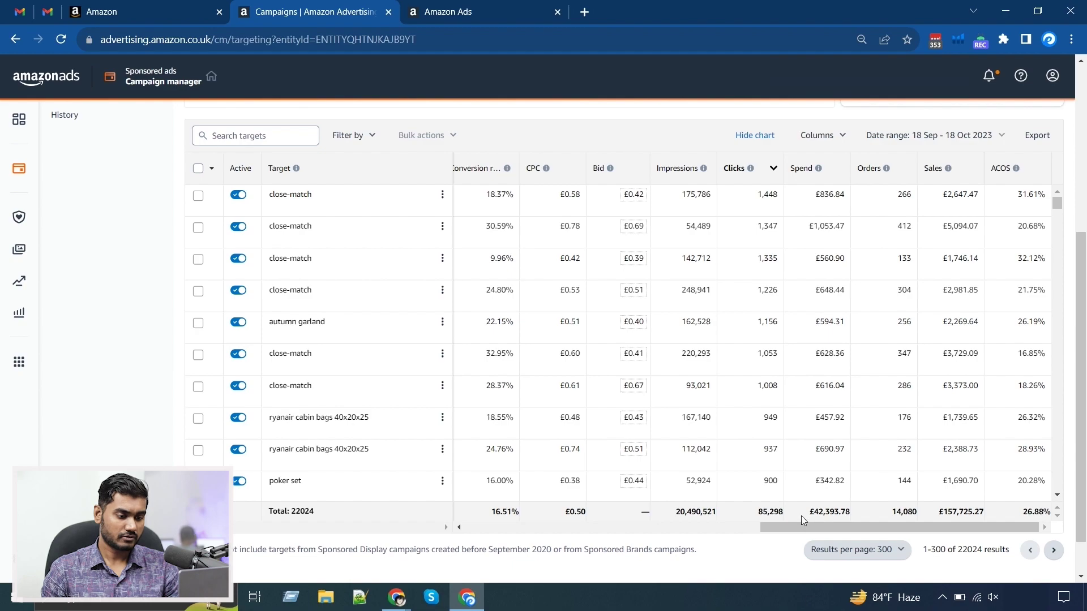
drag(801, 515, 847, 514)
click(917, 514)
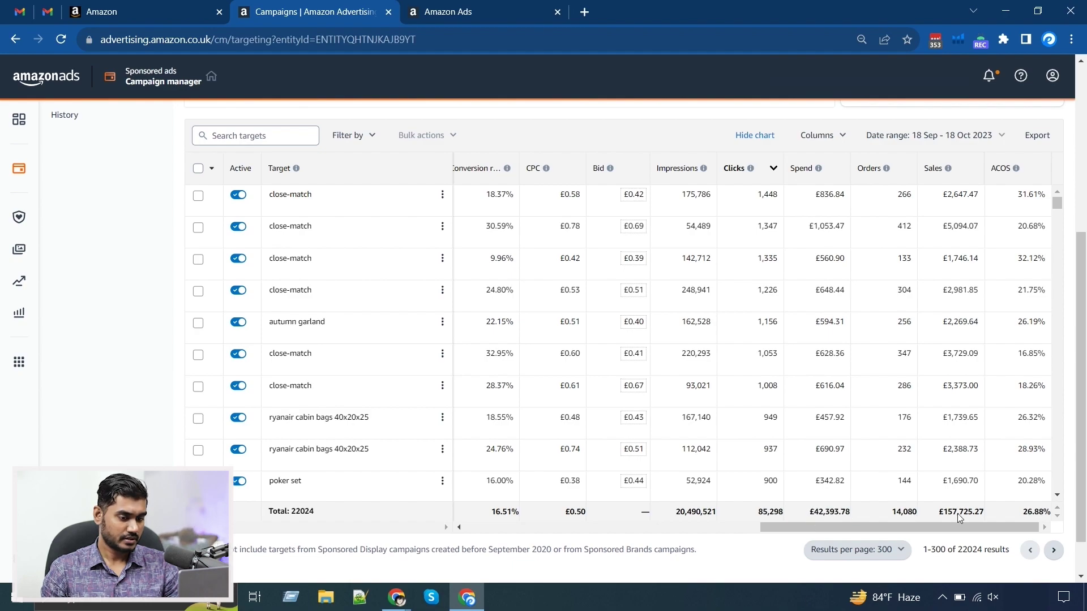
drag(1017, 514, 1047, 515)
click(1001, 518)
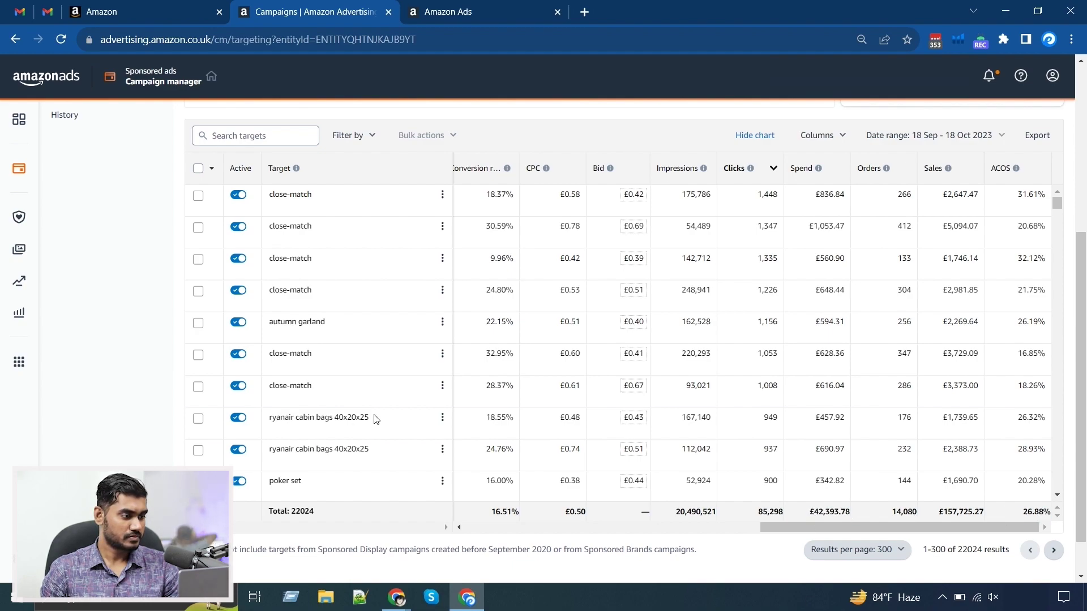
Sort the targets table by the ACOS column.
scroll(133, 281, up, 1)
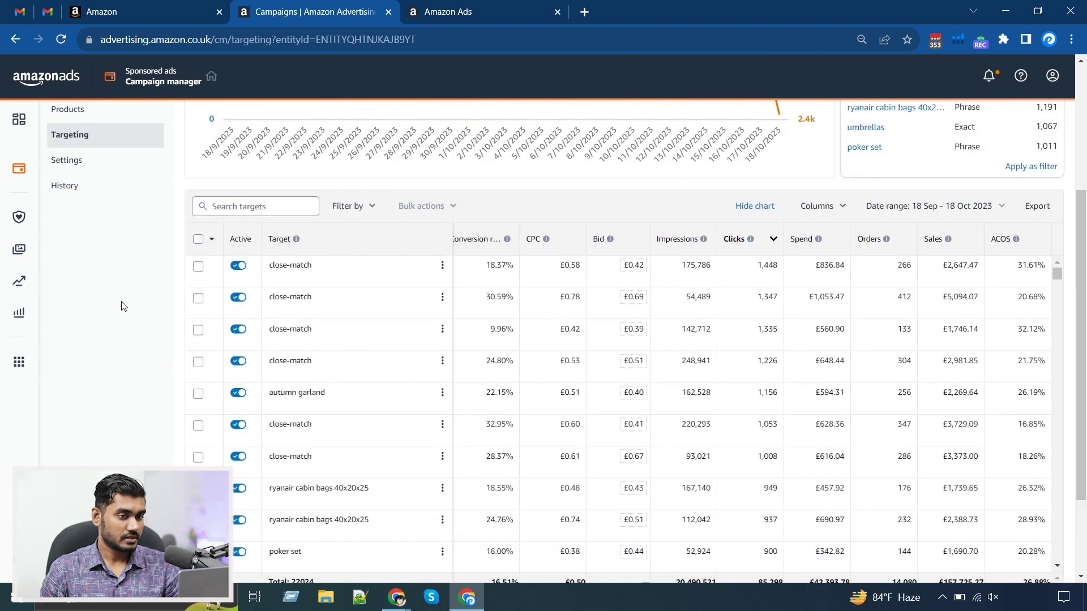
scroll(326, 398, down, 2)
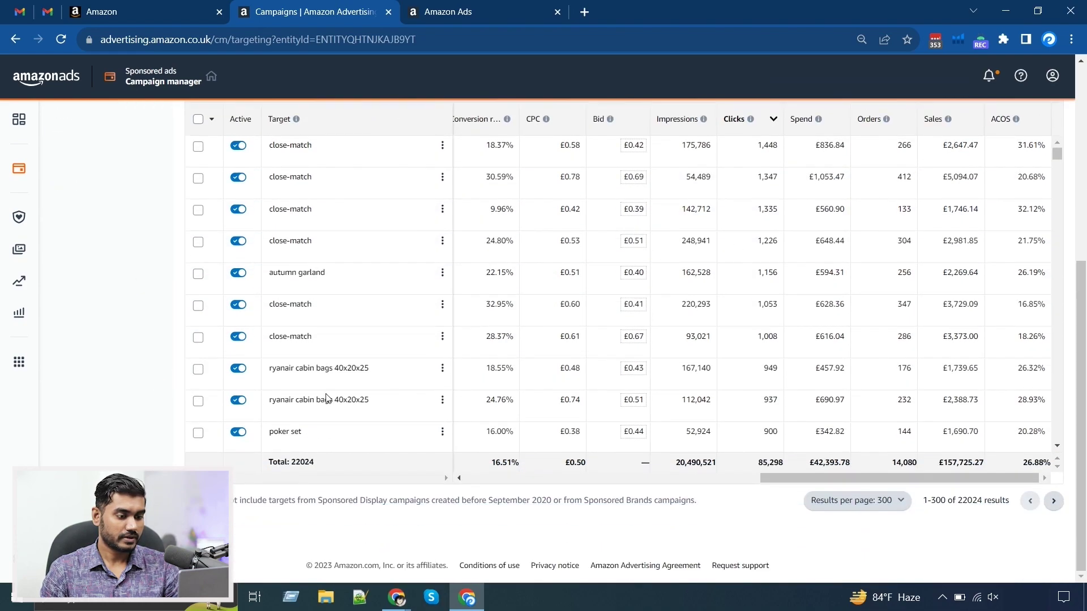
scroll(1042, 346, up, 1)
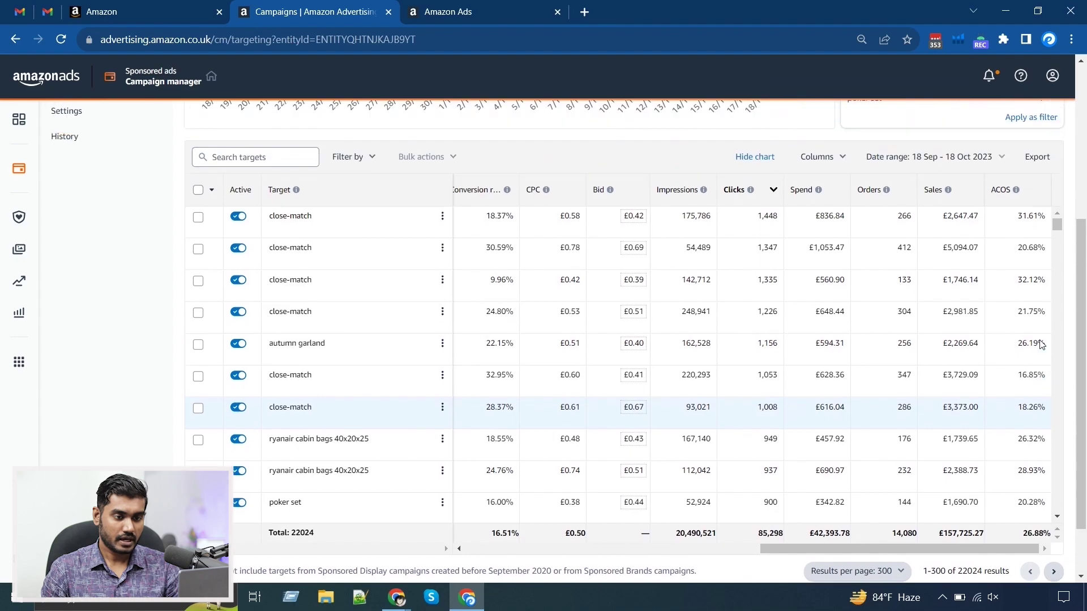
click(1041, 192)
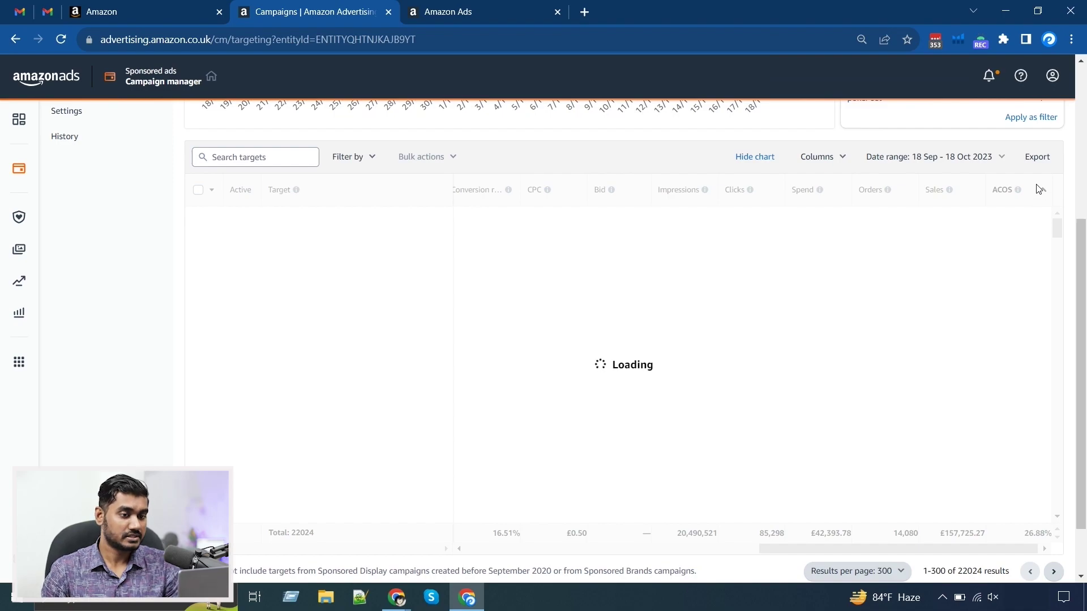
Check the date range without changing it and scroll the lowest-ACOS targets, starting at 0.98%.
click(992, 167)
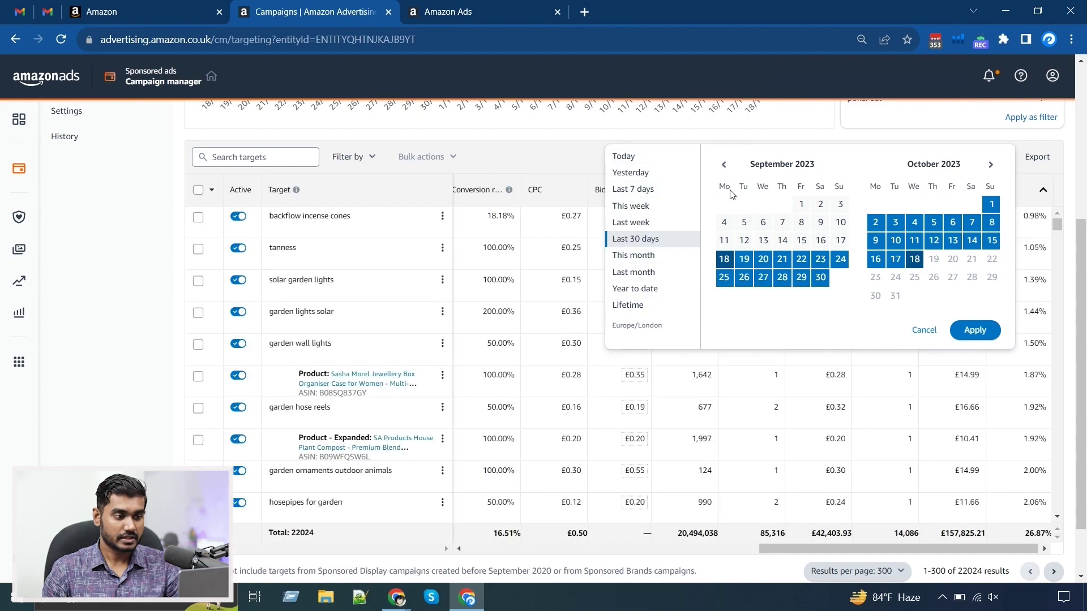
click(521, 158)
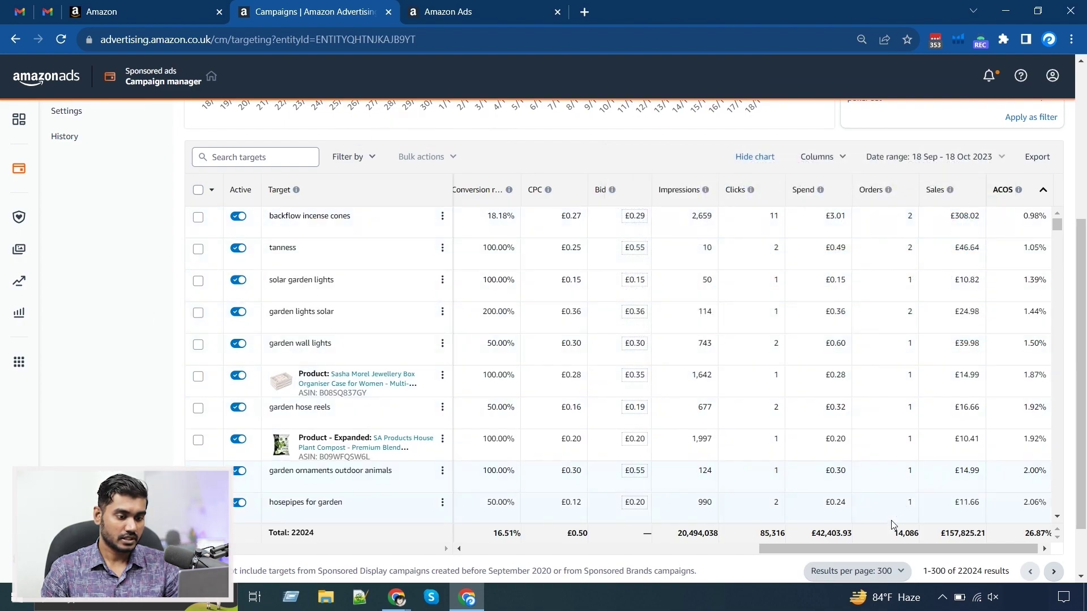
drag(876, 550, 879, 549)
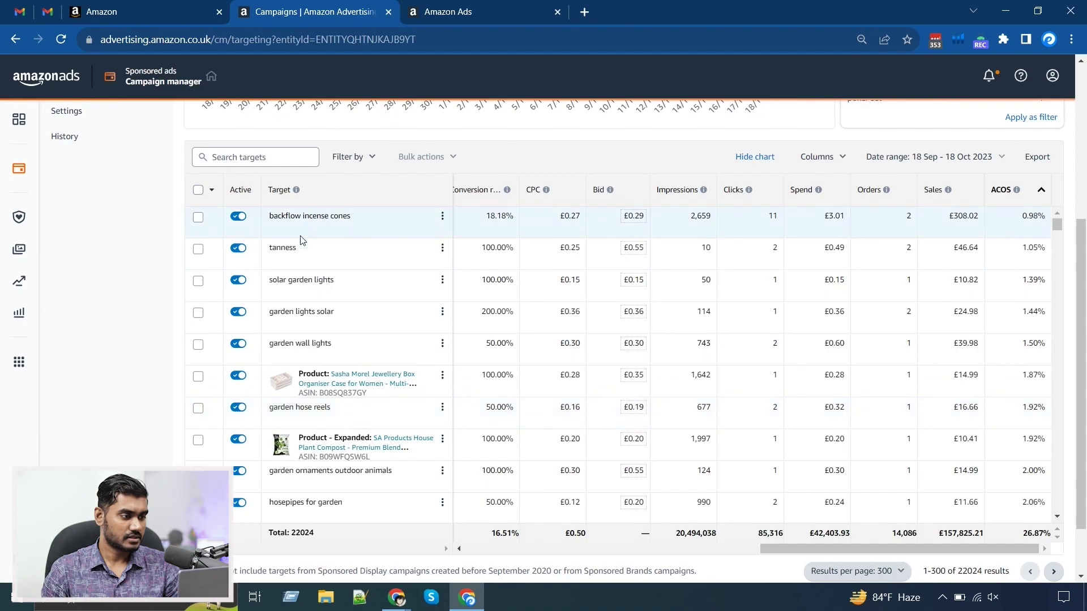
scroll(900, 279, down, 5)
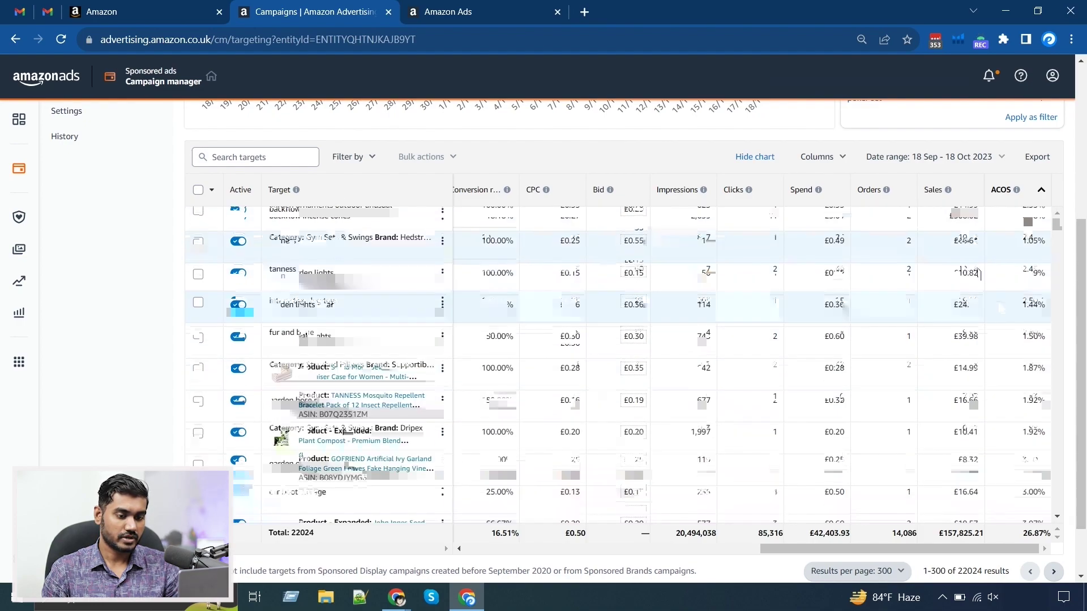
scroll(1002, 308, down, 10)
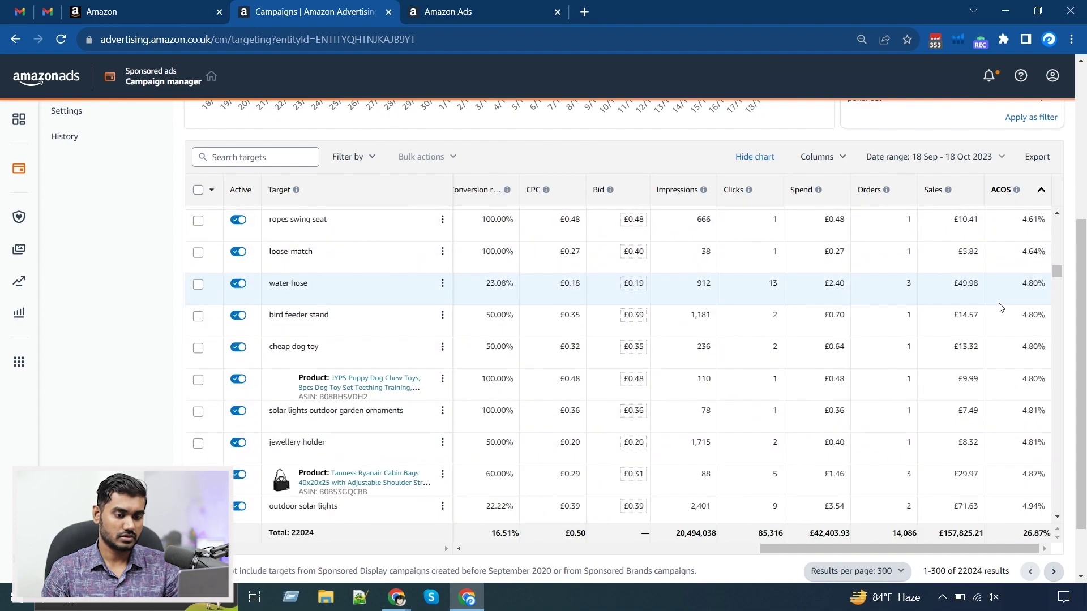
scroll(1001, 308, up, 10)
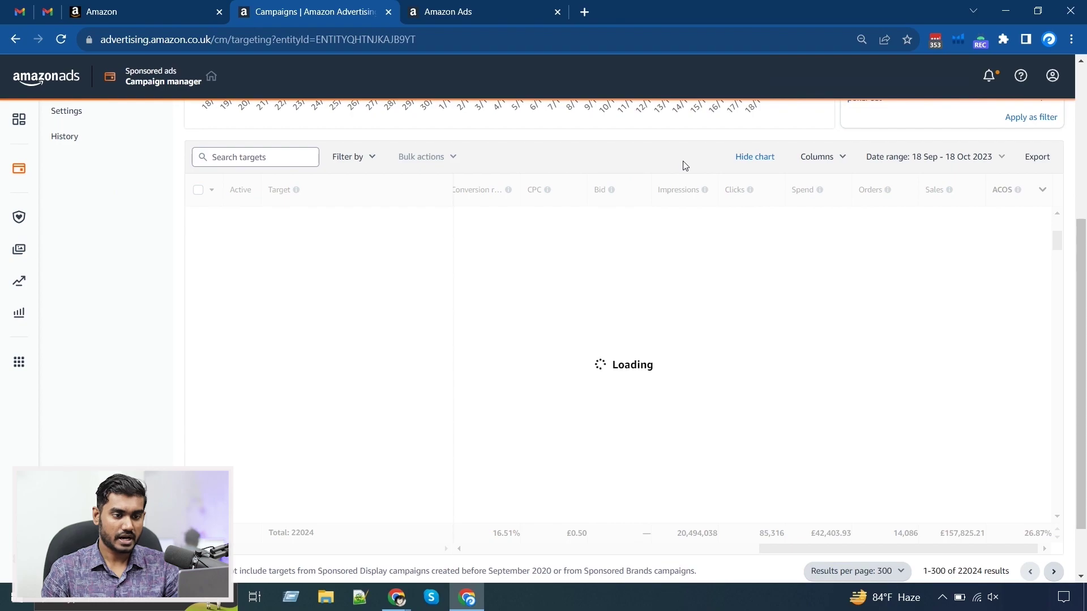
Mark the high ACOS values 347.46% and 282.58%, then scroll through the rows.
scroll(144, 284, down, 1)
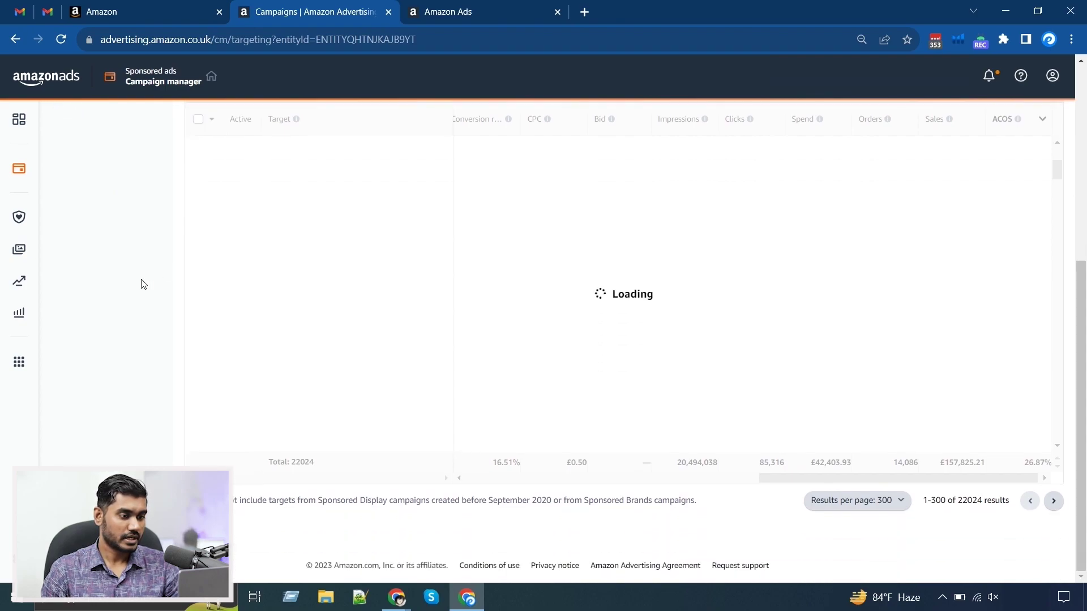
scroll(143, 284, up, 1)
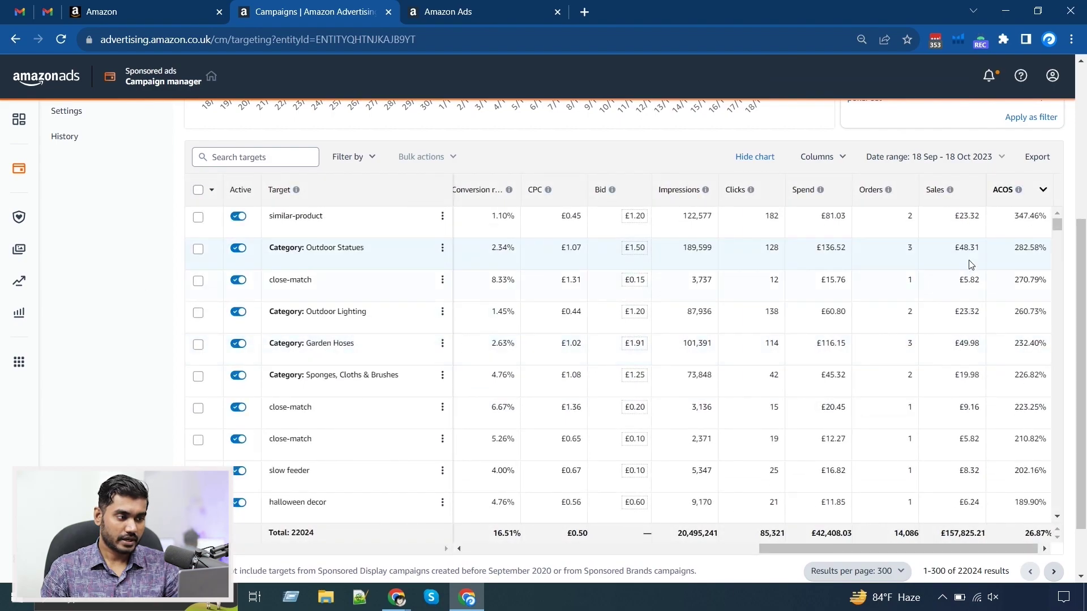
double_click(1013, 224)
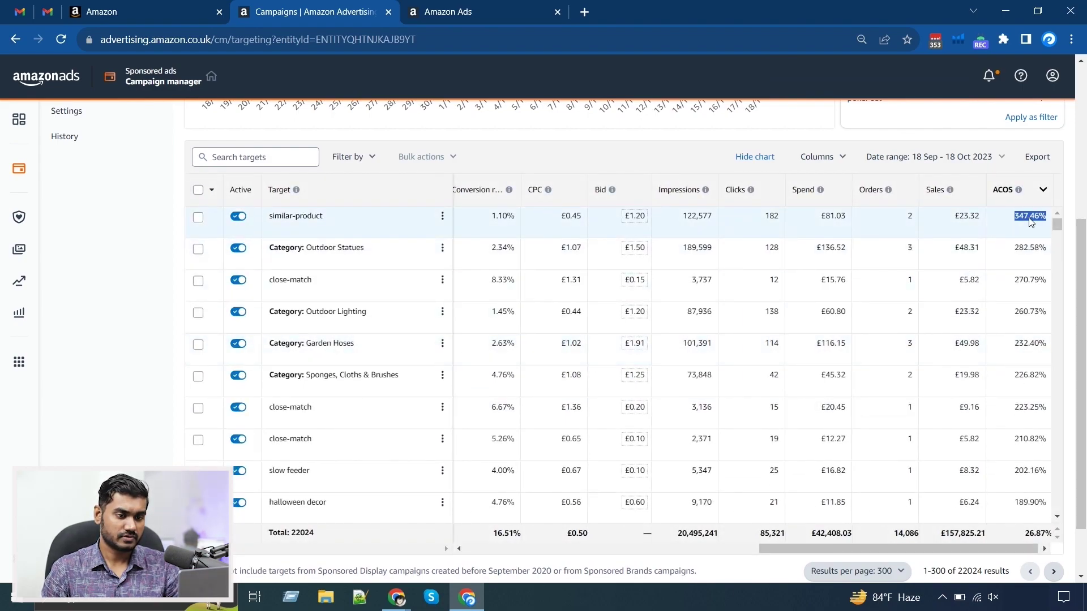
double_click(1026, 249)
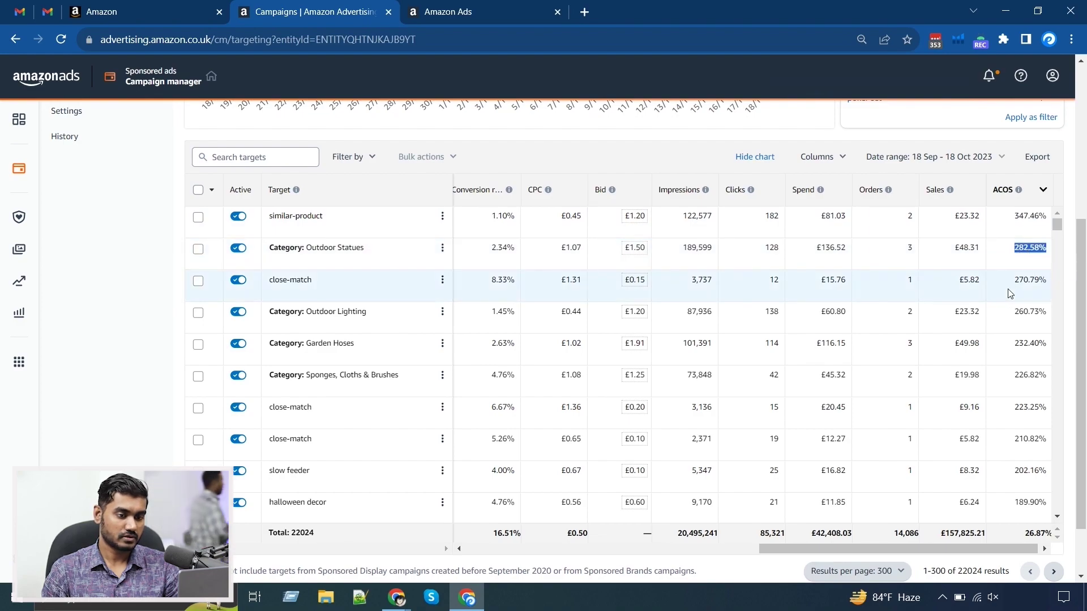
scroll(1017, 289, down, 10)
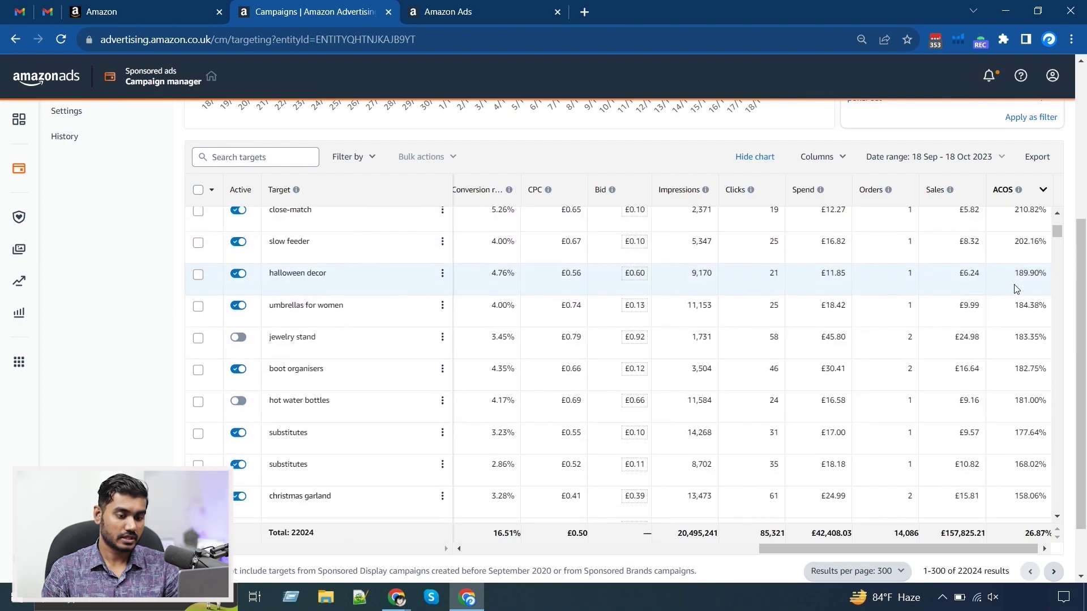
scroll(1016, 289, down, 15)
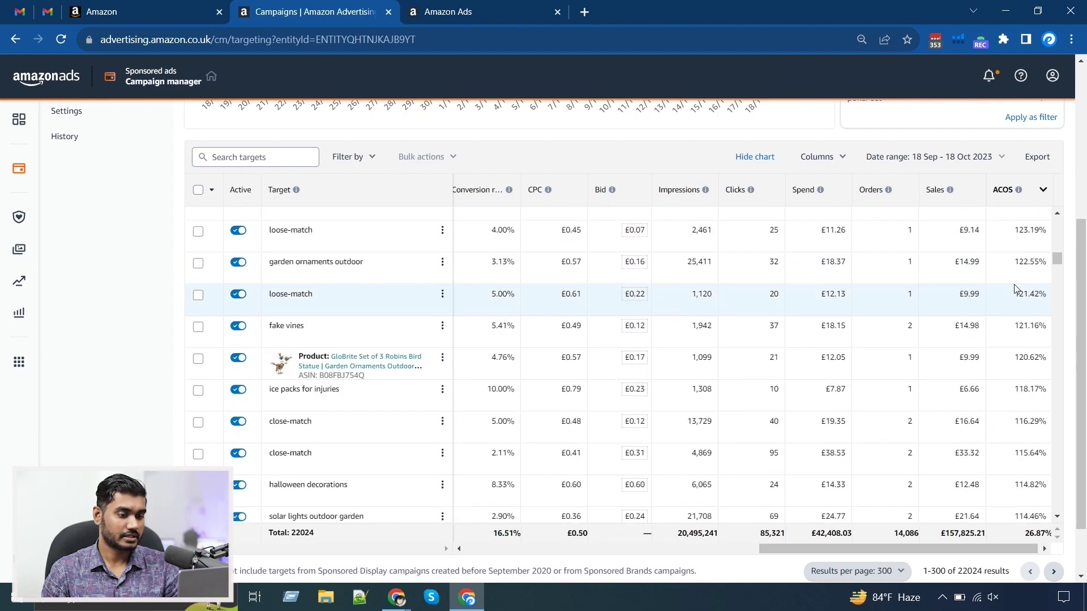
scroll(1032, 391, down, 12)
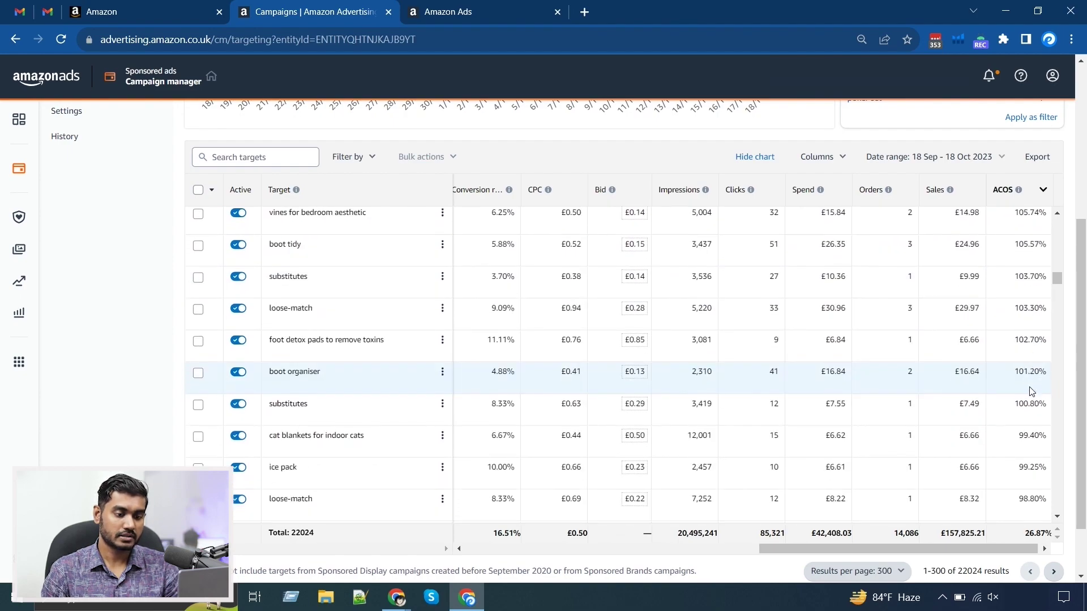
scroll(1031, 391, up, 15)
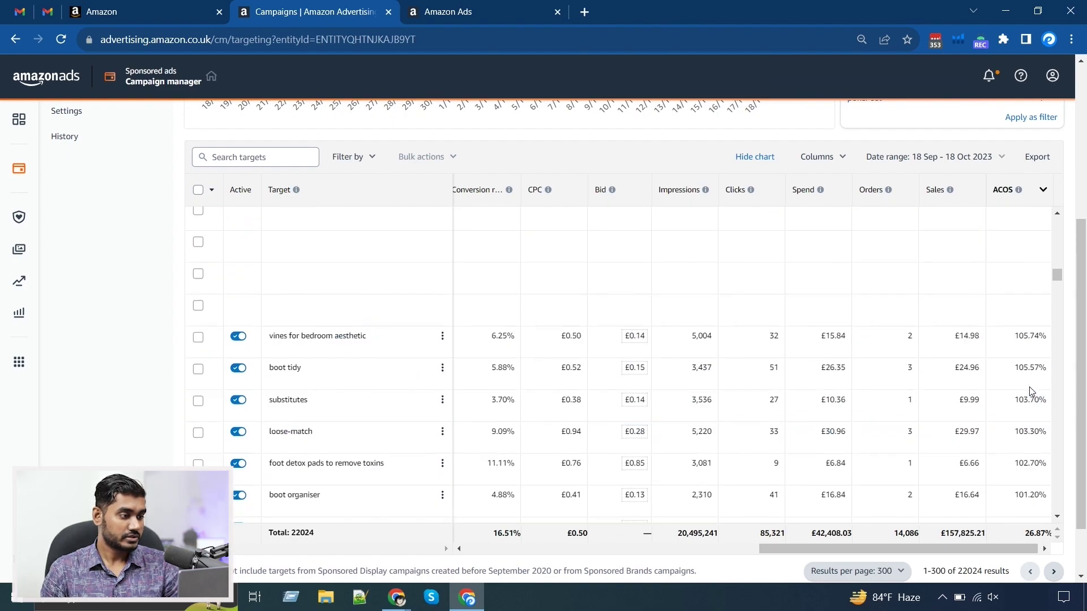
scroll(1032, 391, up, 5)
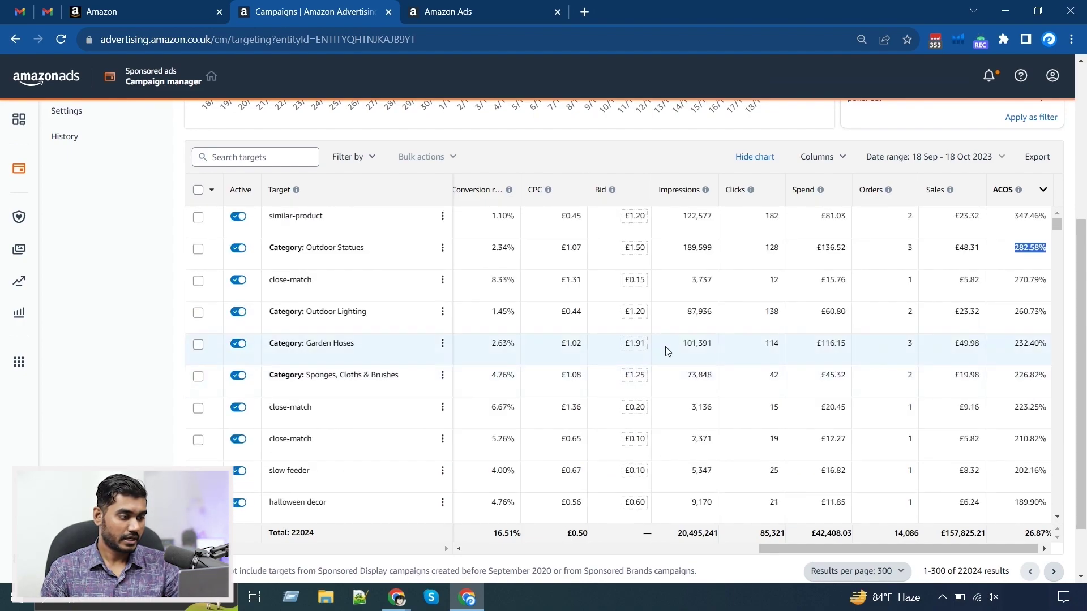
Mark Category: Garden Hoses with £116.15 spend and £49.98 sales, then sort by spend.
drag(271, 346, 367, 352)
click(882, 348)
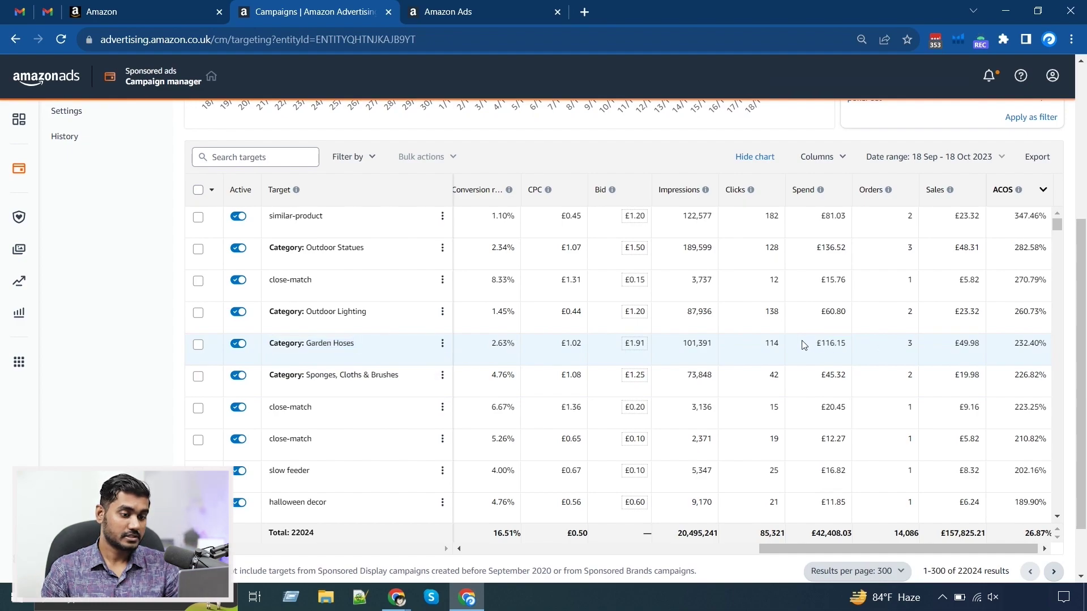
drag(799, 349, 858, 350)
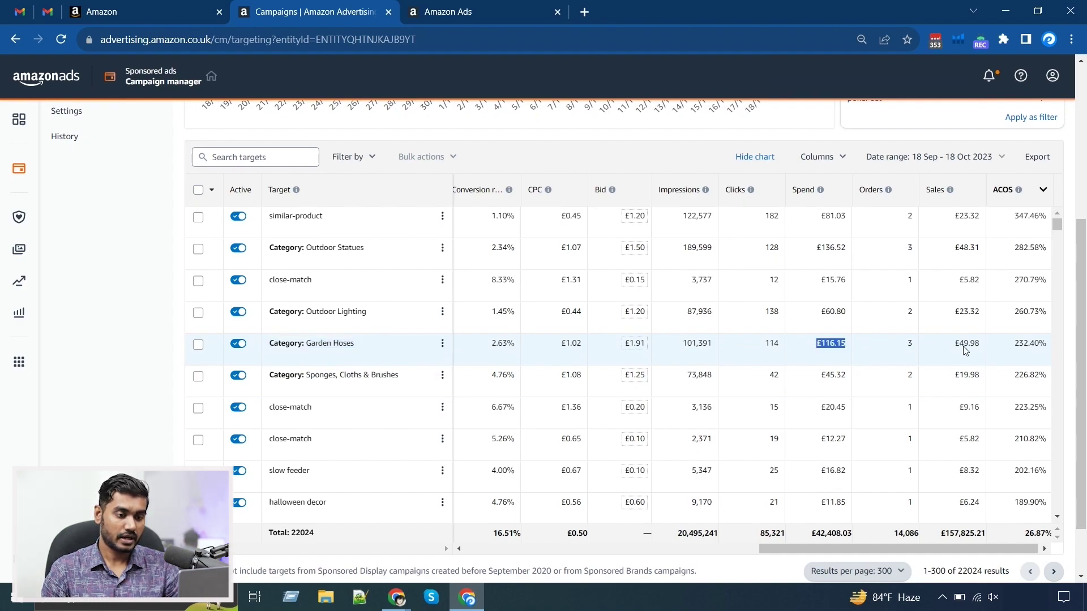
drag(953, 351, 1003, 351)
click(1011, 352)
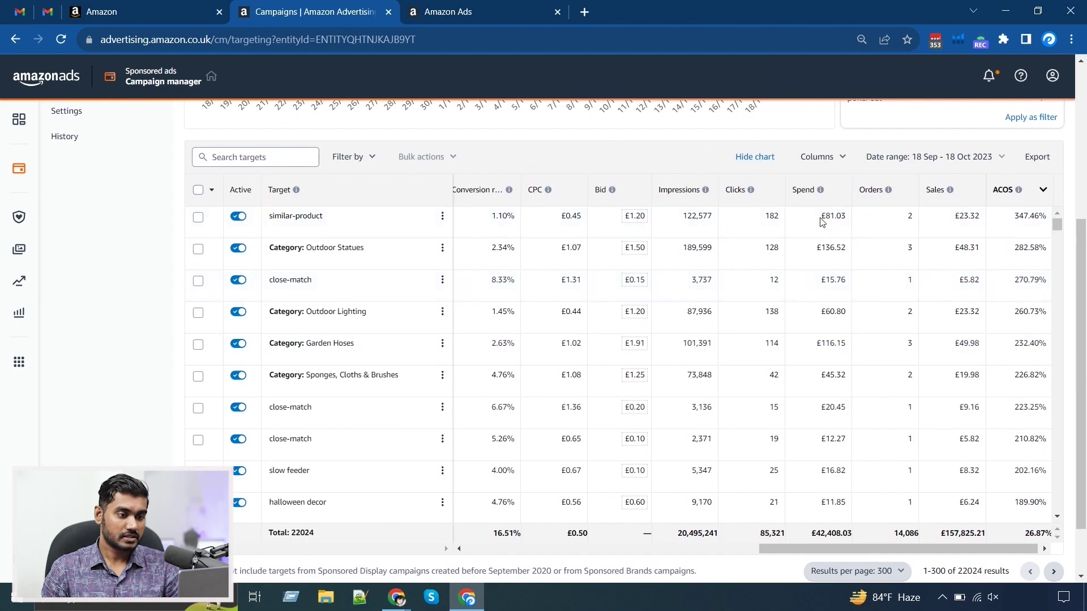
click(839, 201)
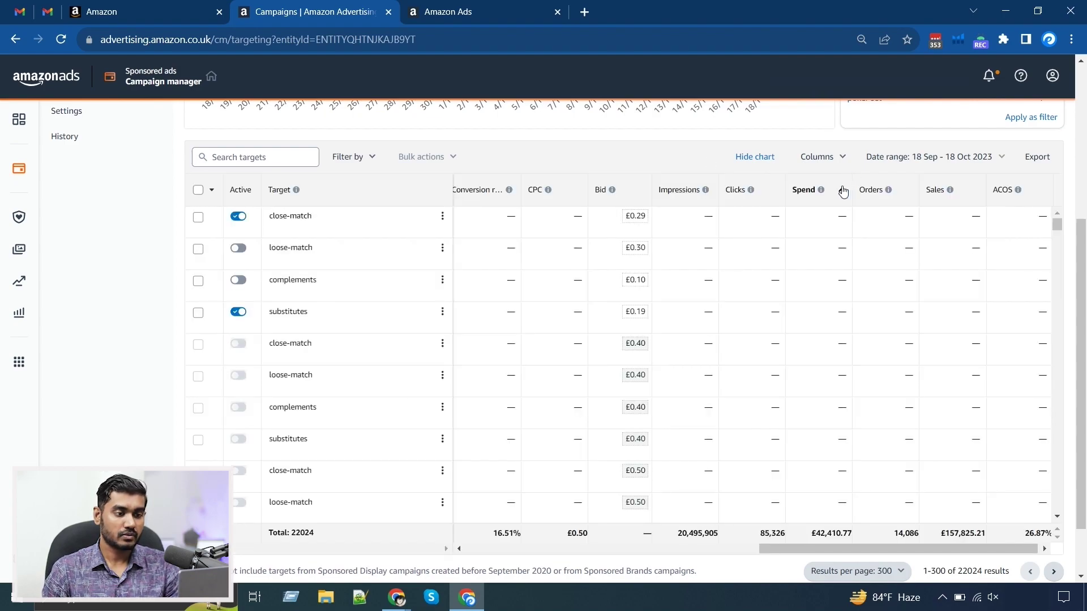
Sort spend highest first, mark the £1,053.47 close-match target on top, and scroll the list.
click(843, 190)
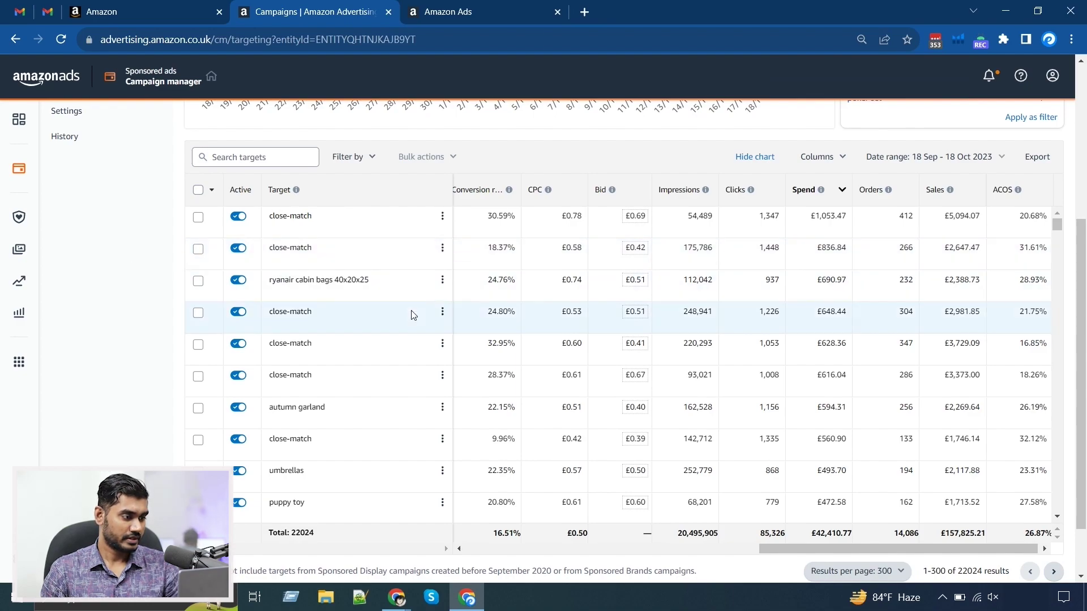
drag(268, 221, 328, 224)
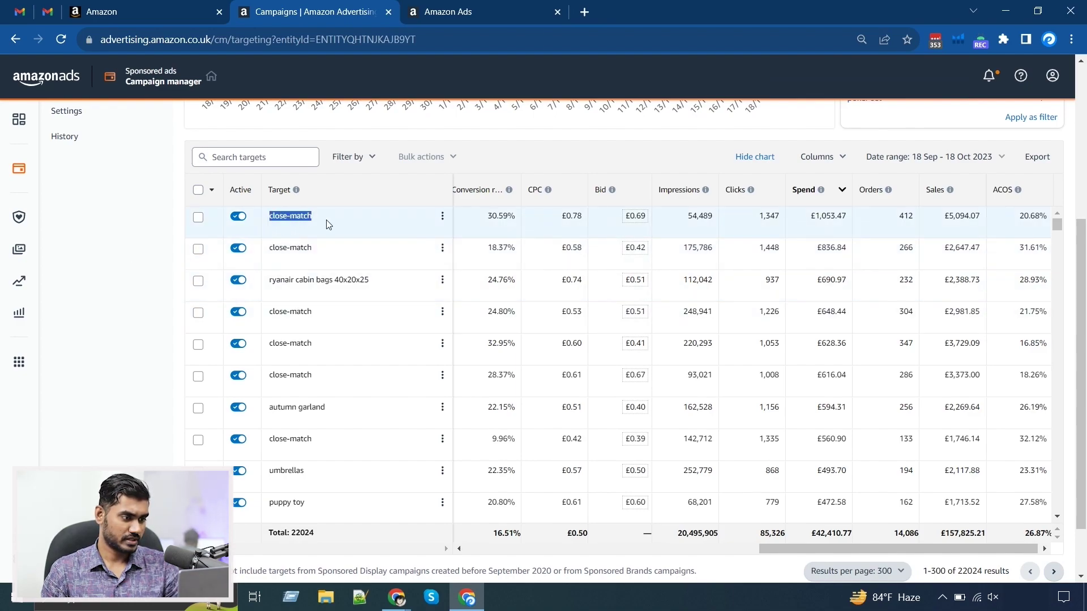
click(327, 263)
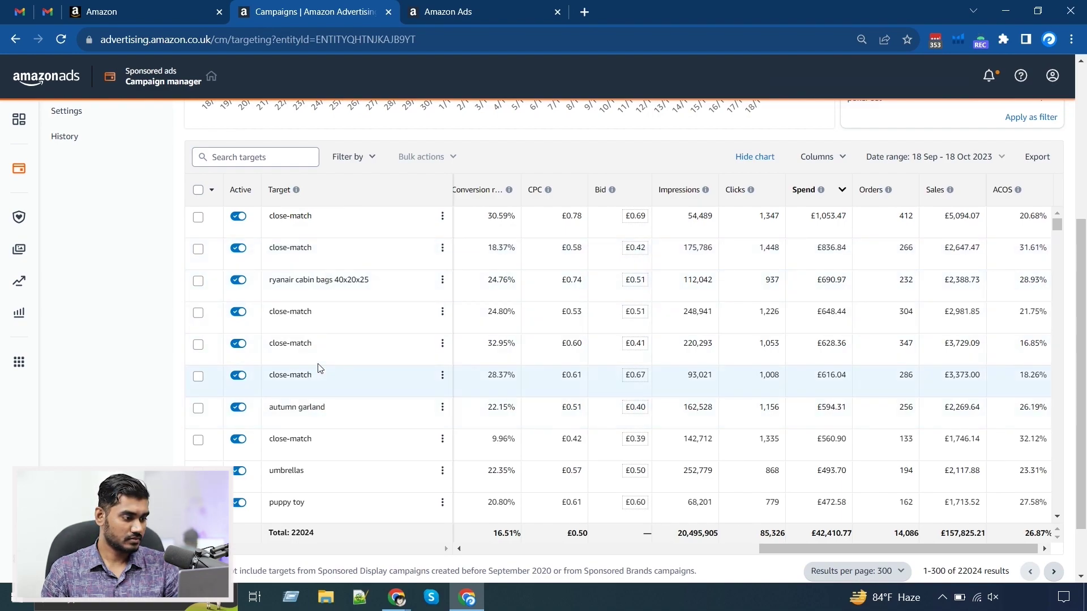
scroll(311, 452, down, 3)
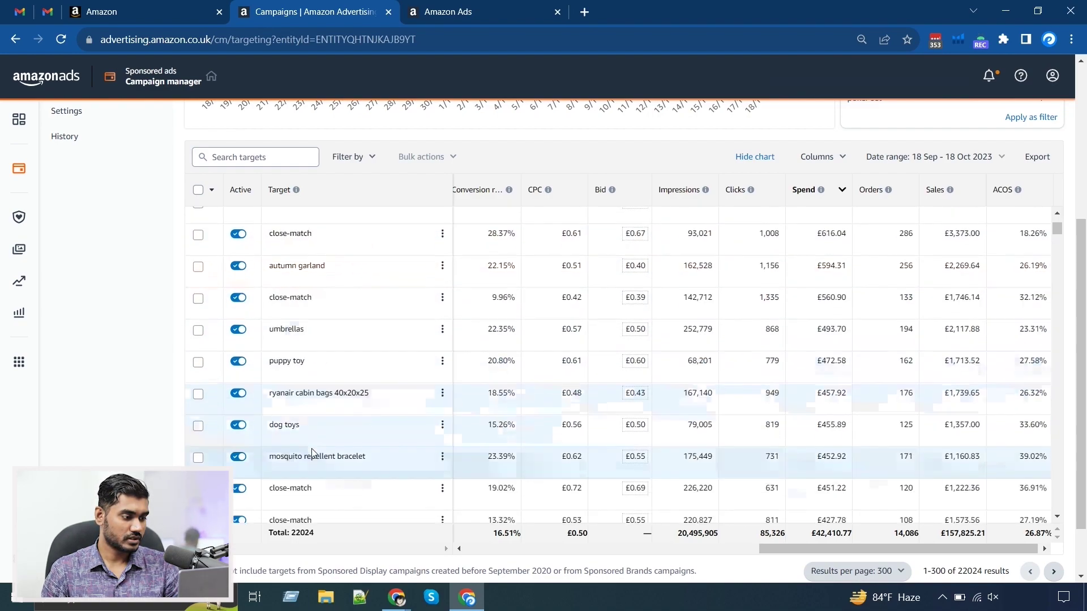
scroll(313, 453, down, 2)
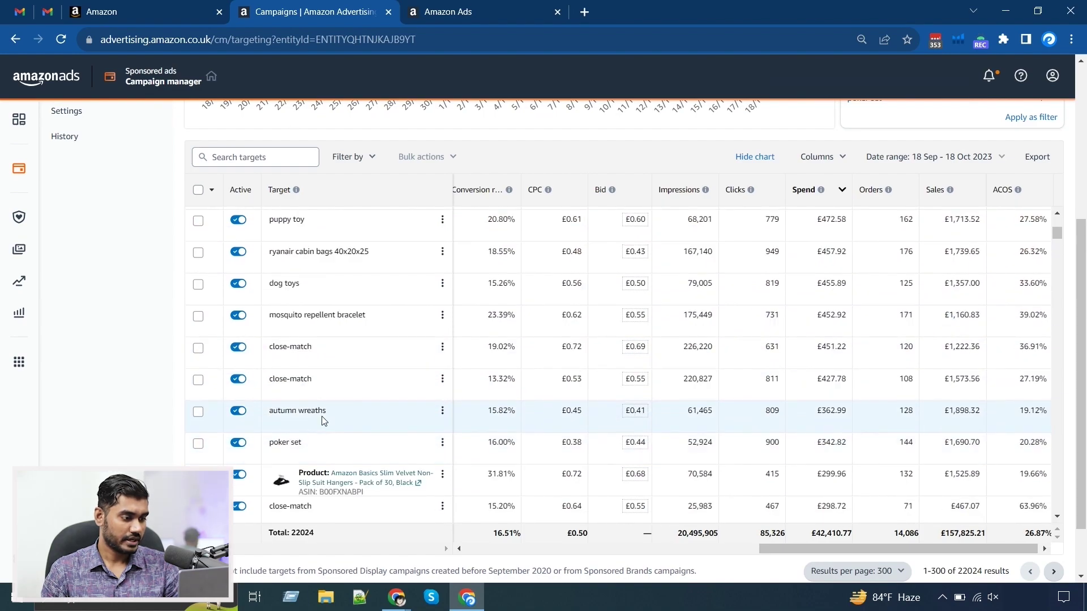
scroll(324, 420, up, 5)
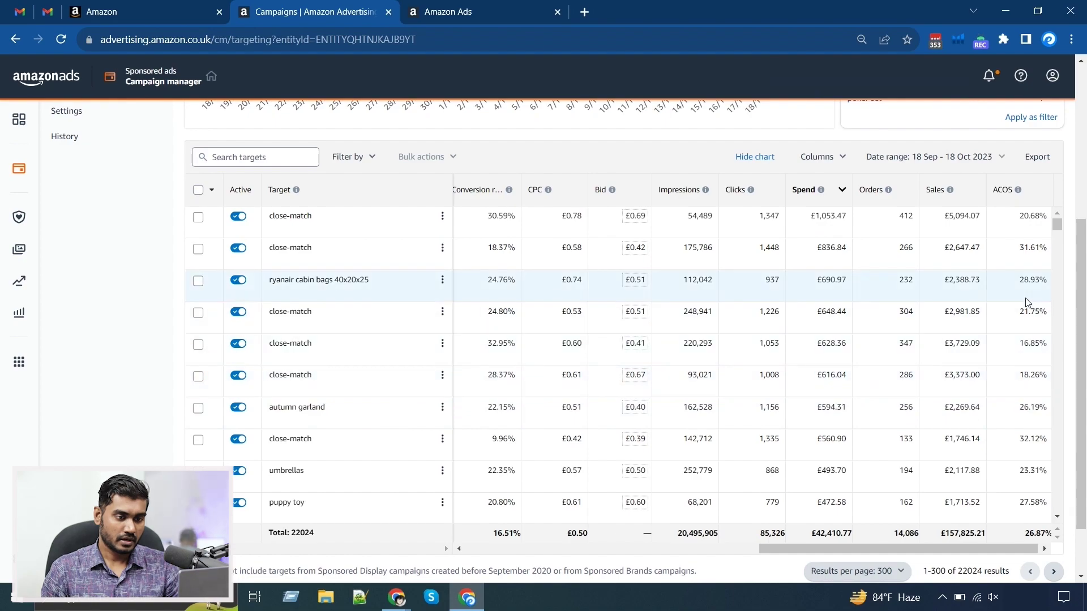
scroll(880, 244, up, 1)
scroll(866, 235, down, 1)
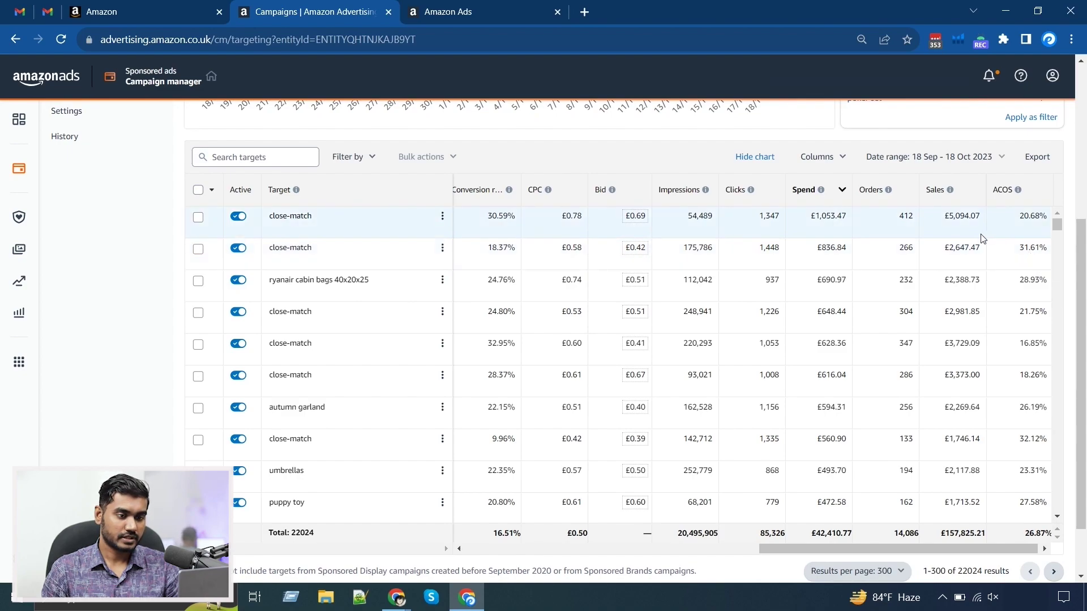
scroll(973, 261, up, 1)
Sort the targets by sales, highest first, led by close-match at £5,094.07.
click(974, 261)
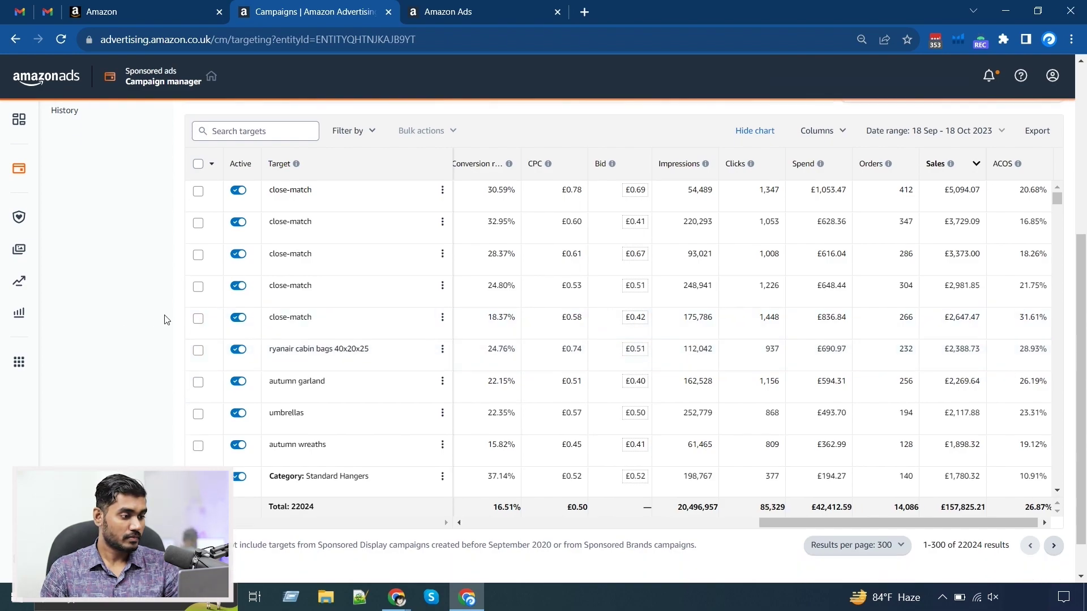
scroll(164, 318, down, 1)
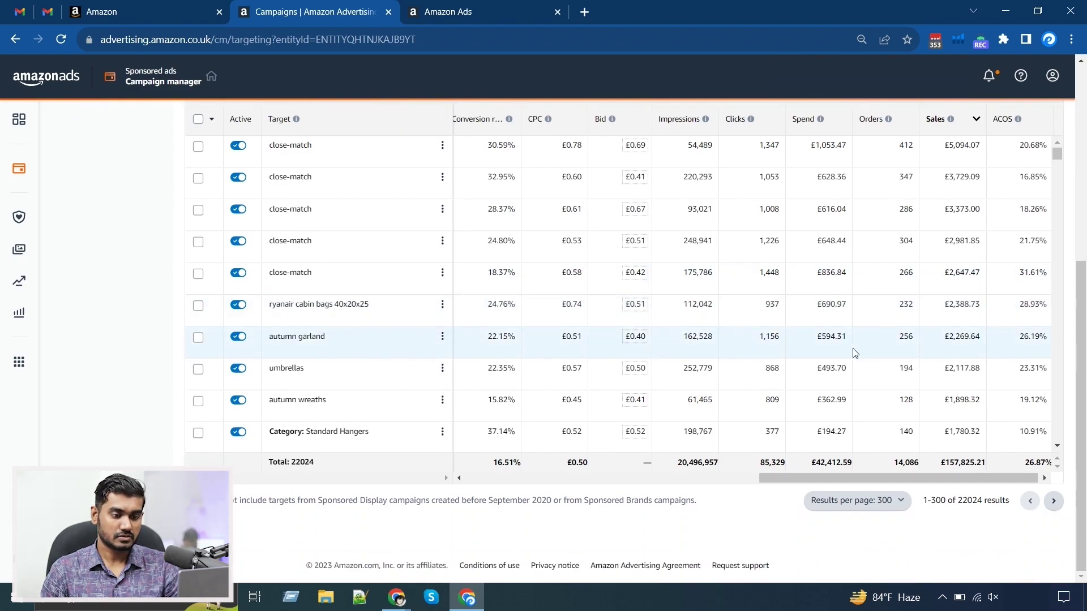
scroll(904, 340, down, 1)
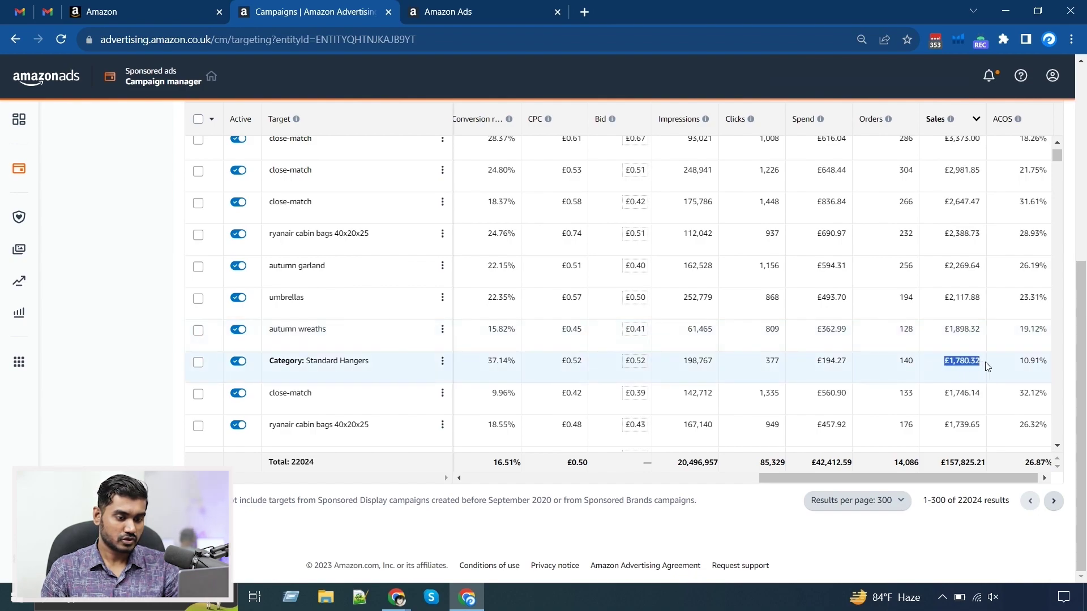
Highlight the Category: Standard Hangers target and its £194.27 spend, then scroll back.
triple_click(318, 368)
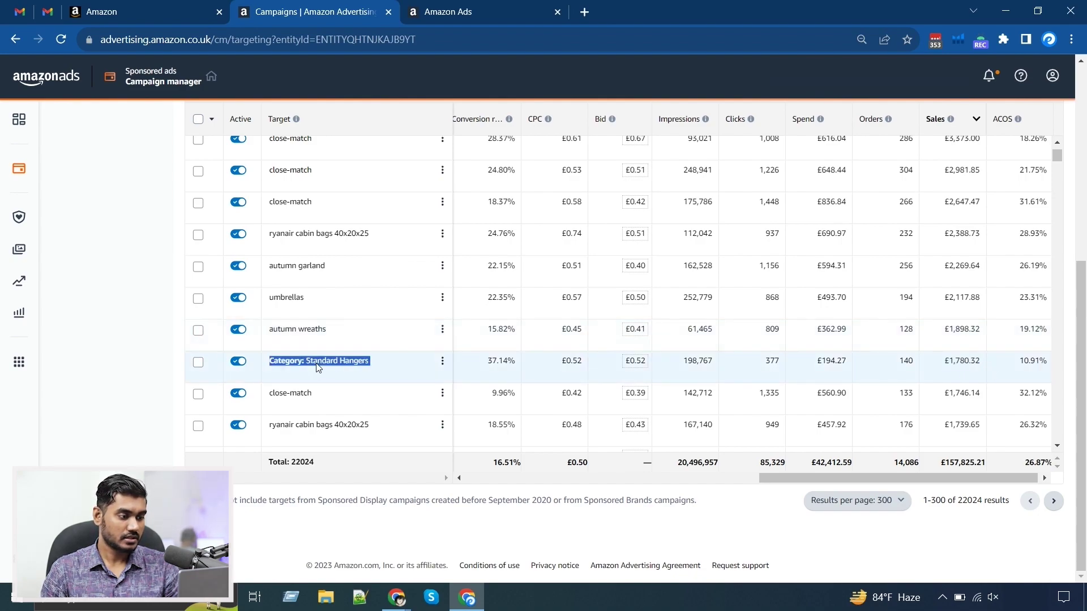
click(1039, 367)
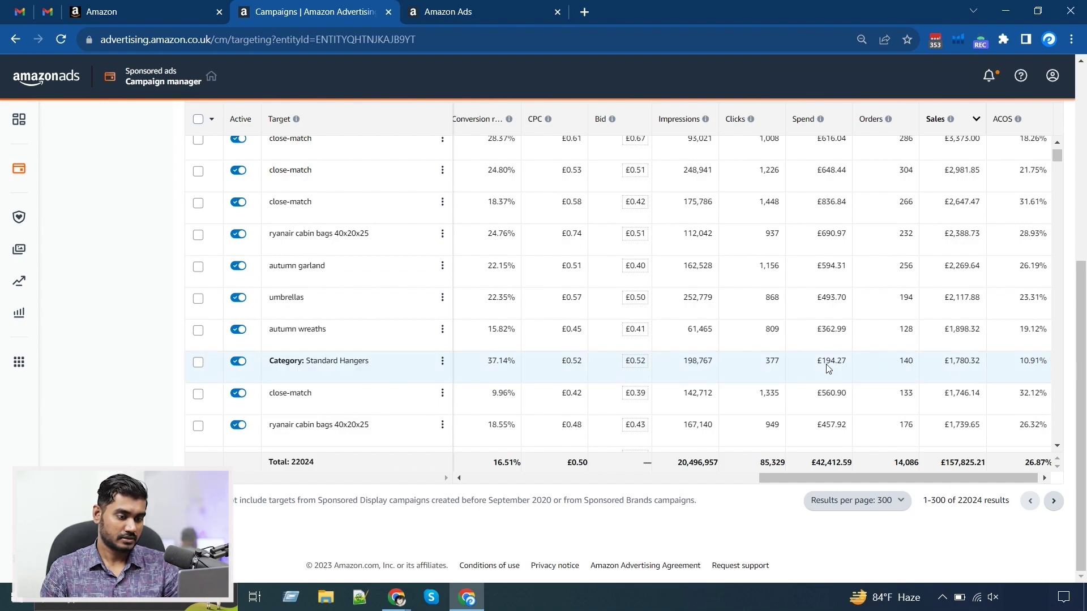
drag(816, 363, 841, 366)
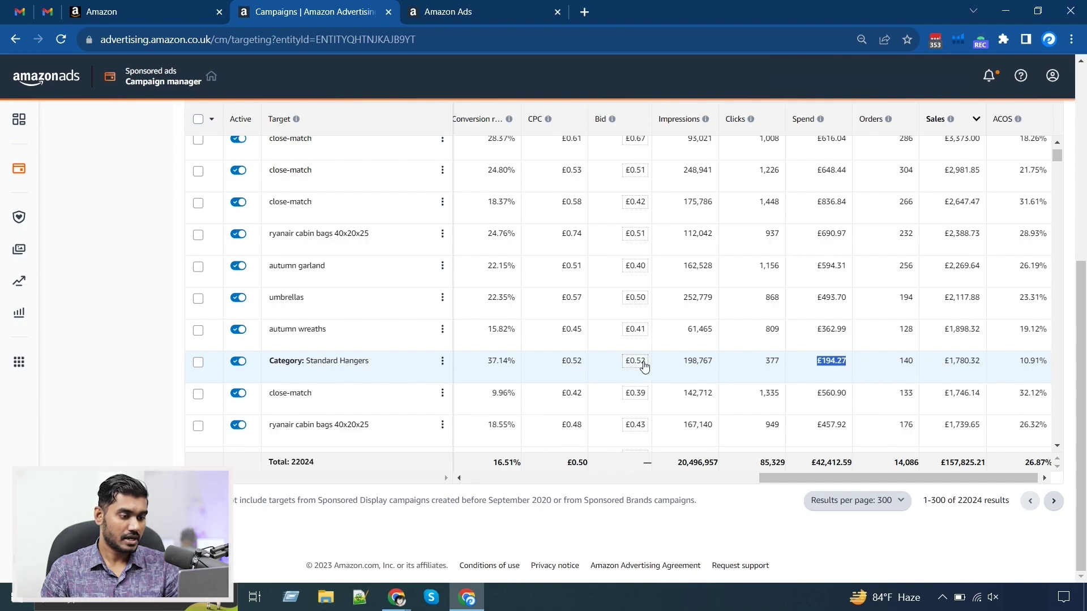
drag(267, 363, 358, 365)
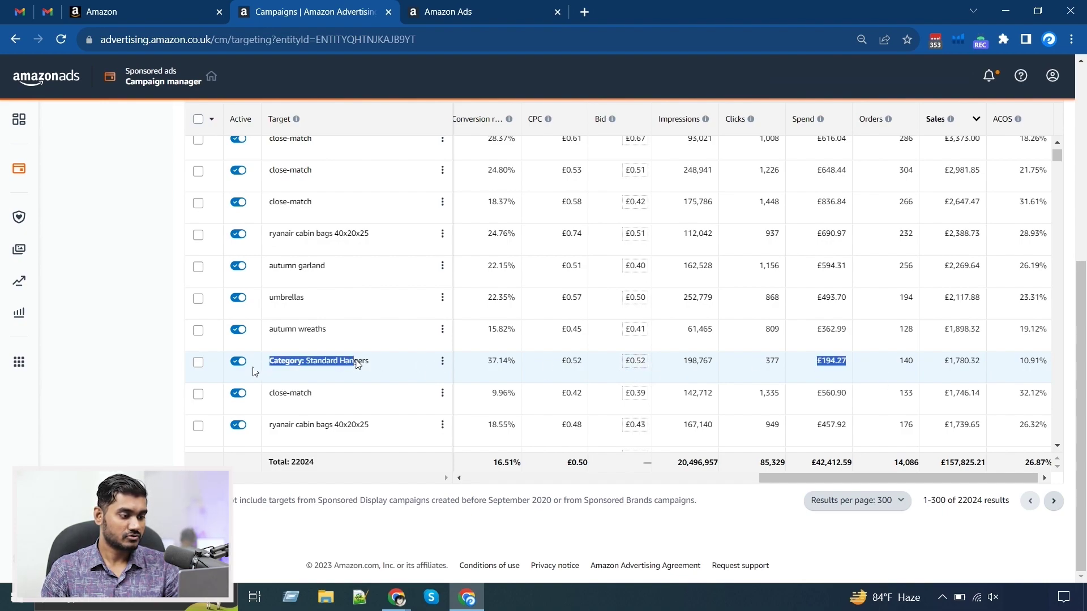
click(361, 365)
click(908, 369)
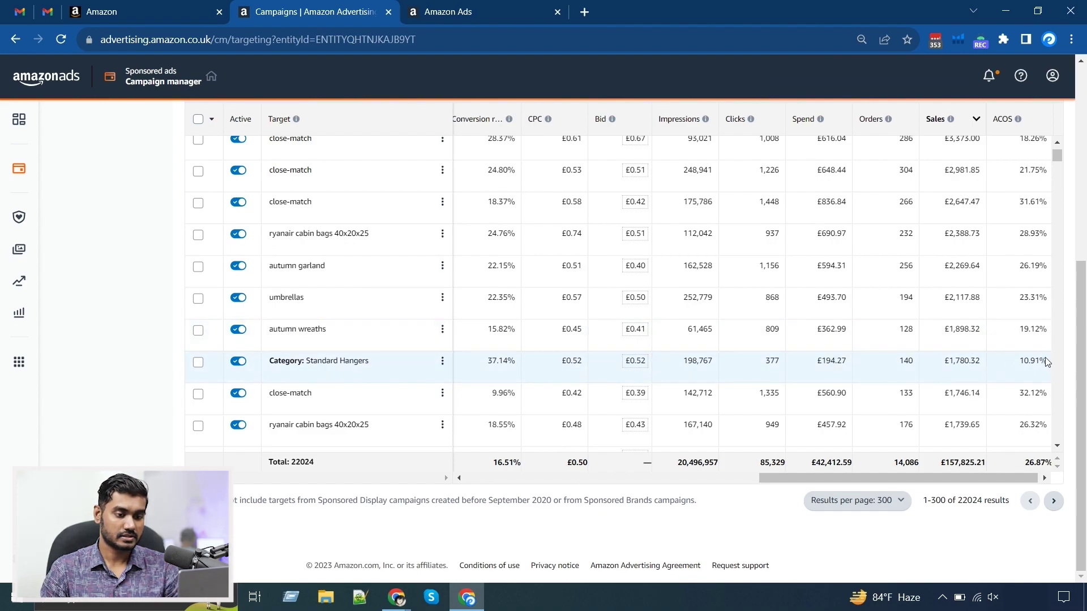
scroll(934, 340, up, 3)
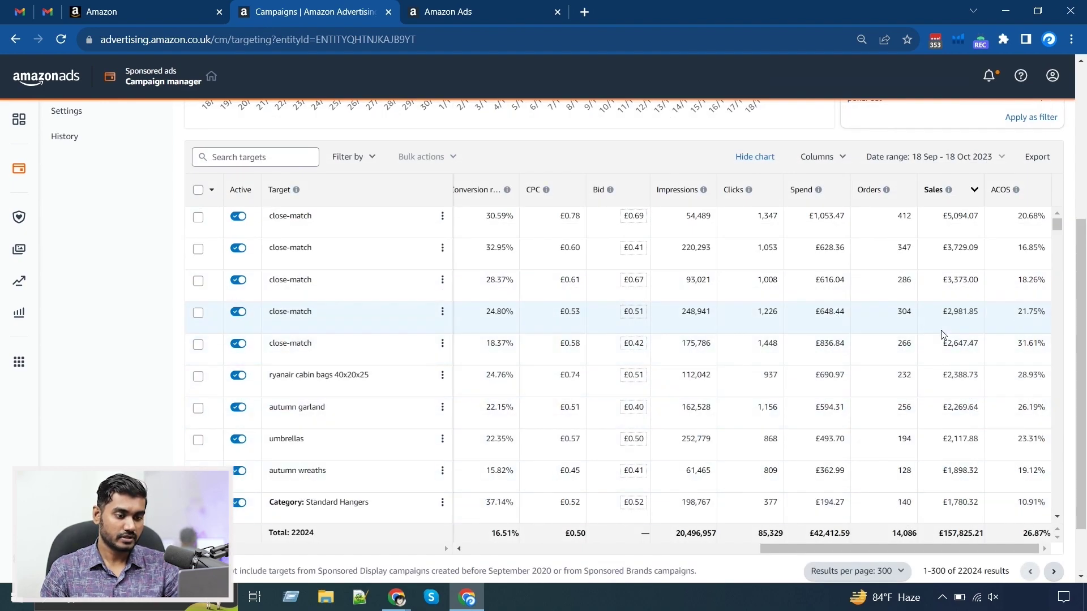
drag(950, 549, 852, 549)
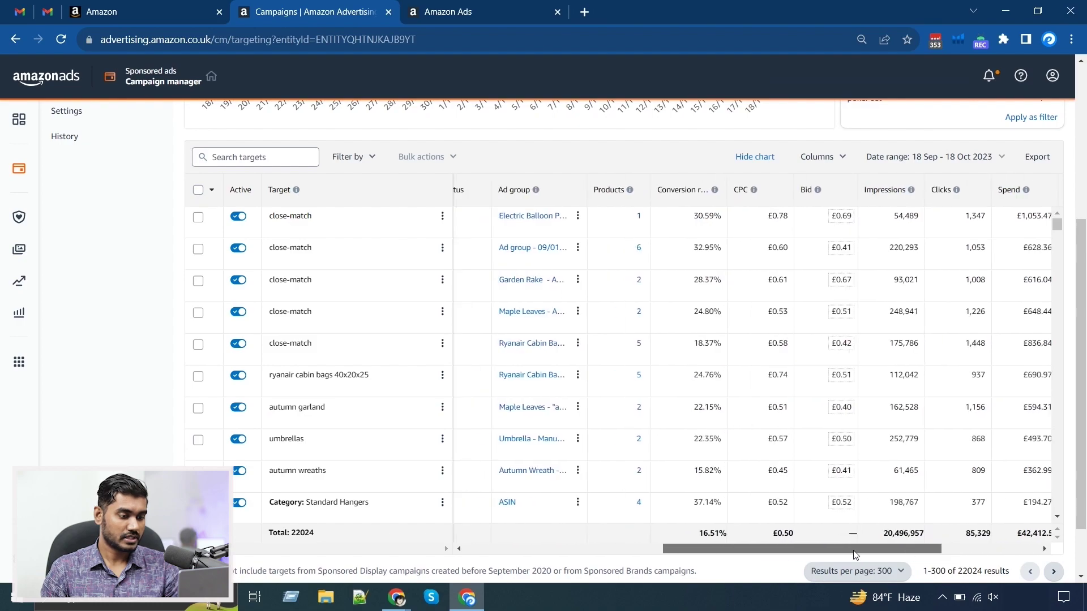
ctrl+click(512, 259)
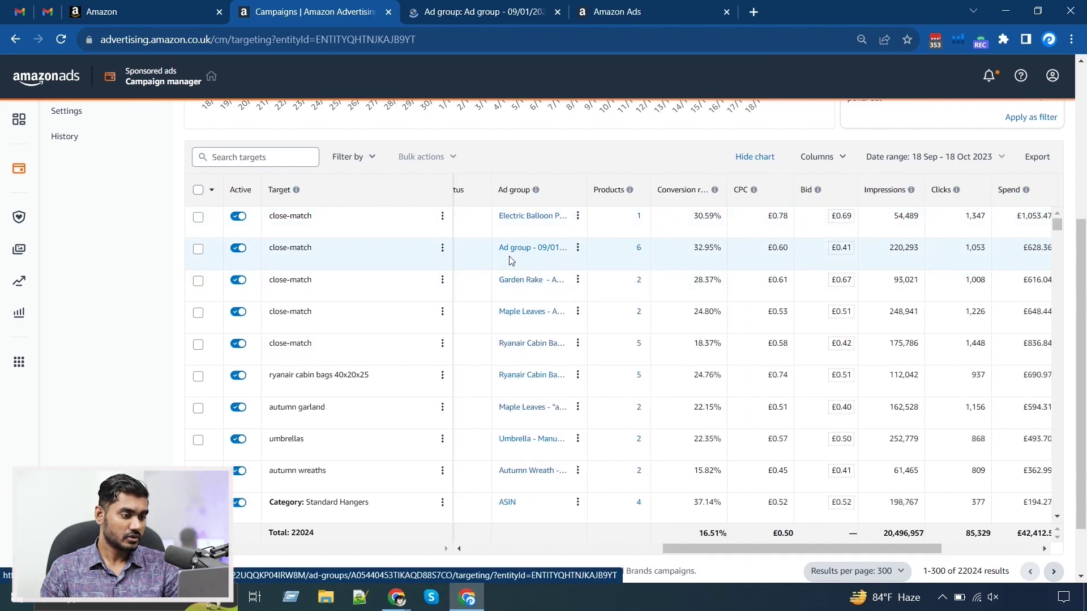
click(482, 13)
scroll(274, 419, down, 1)
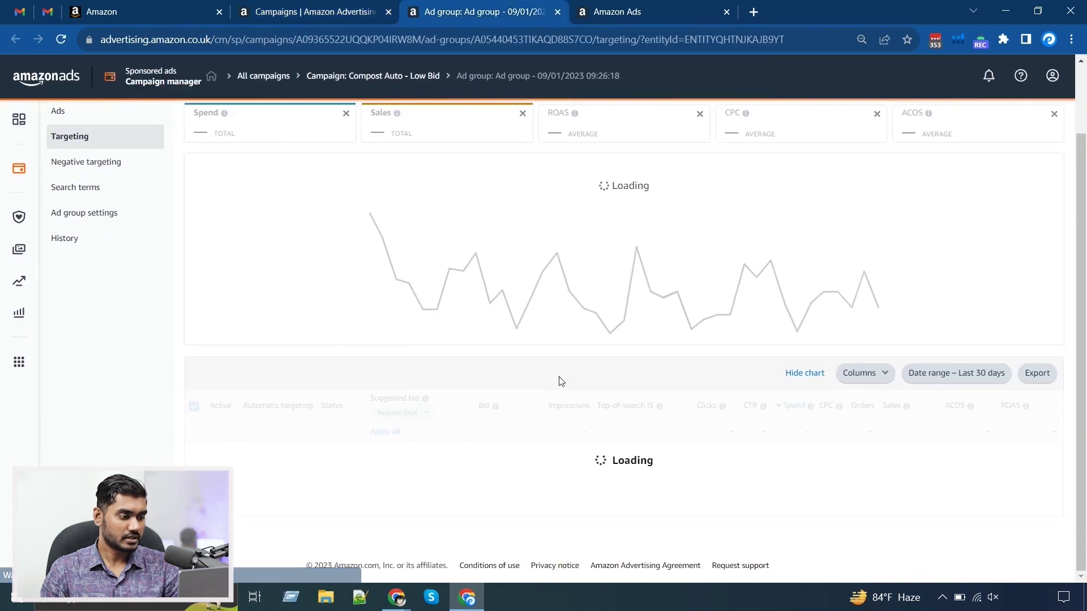
scroll(397, 226, down, 2)
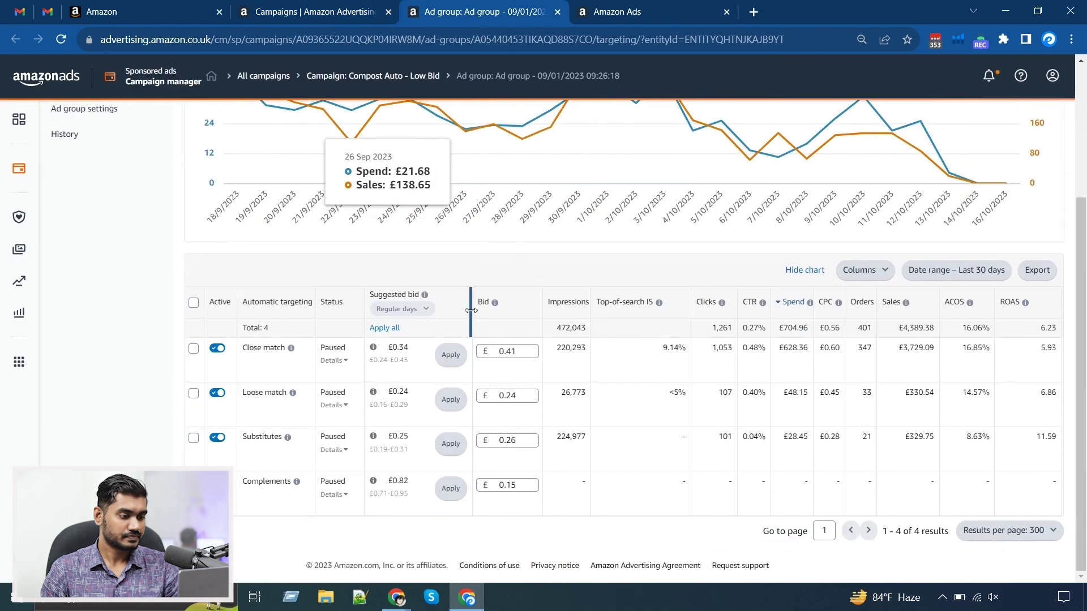
mouse_move(312, 359)
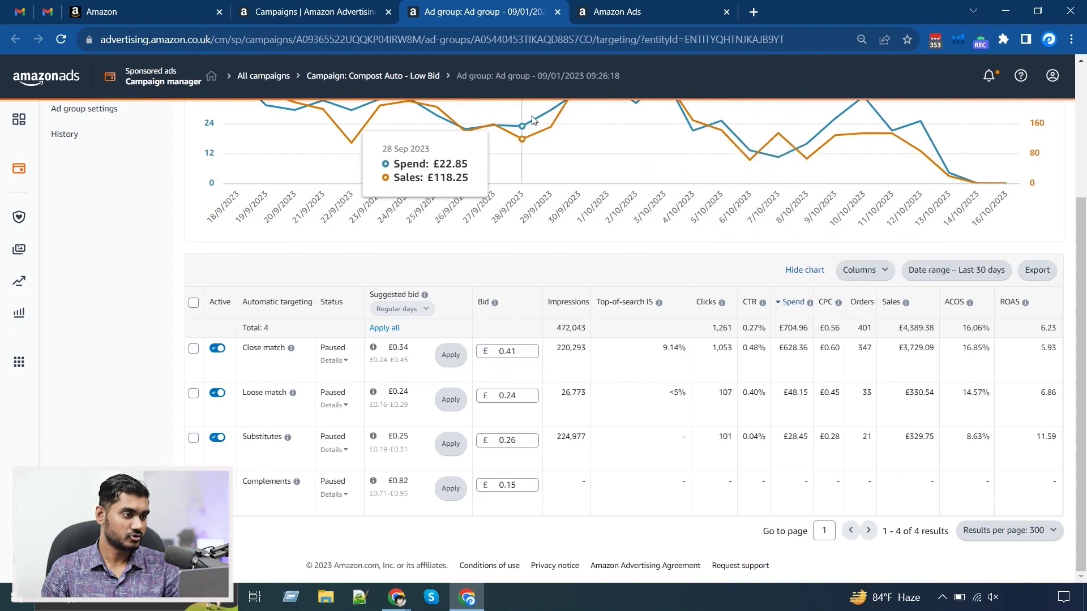
click(354, 6)
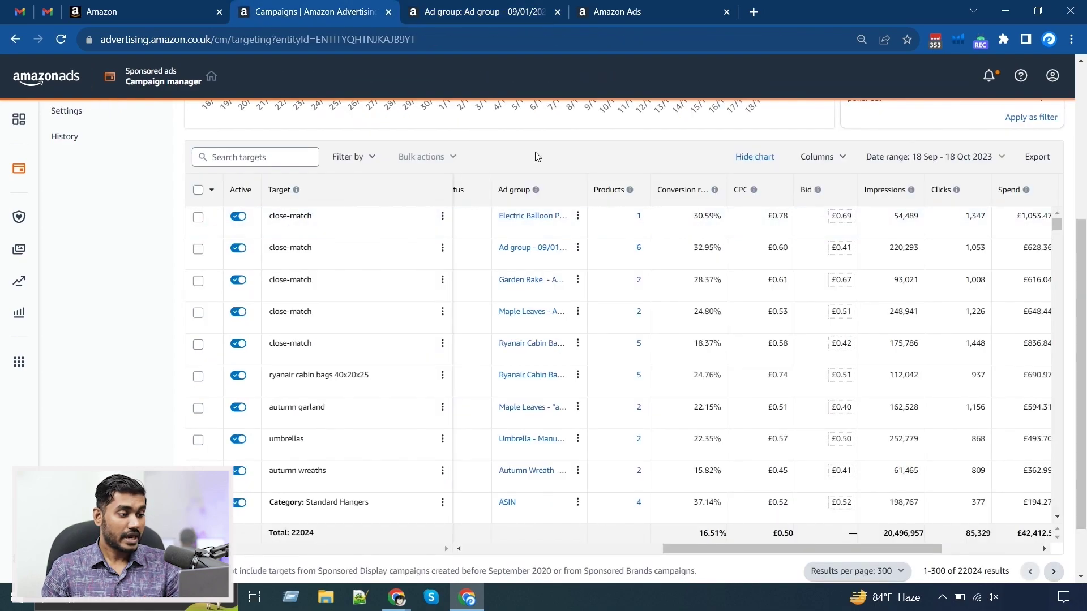
click(363, 161)
Filter the targets to ACOS greater than 30%.
scroll(374, 231, down, 1)
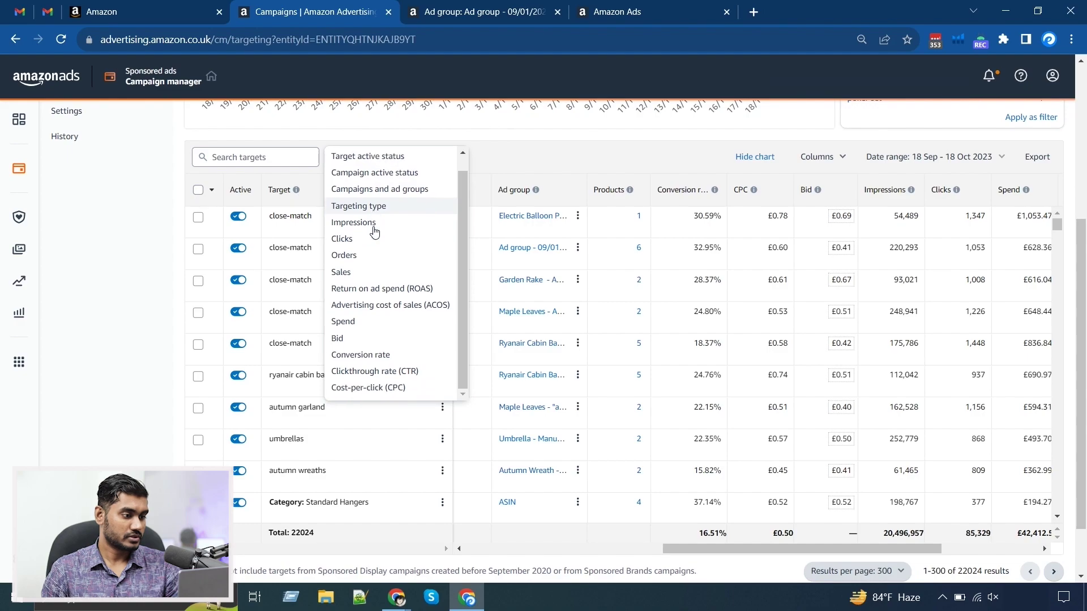
scroll(376, 310, up, 1)
scroll(380, 220, down, 1)
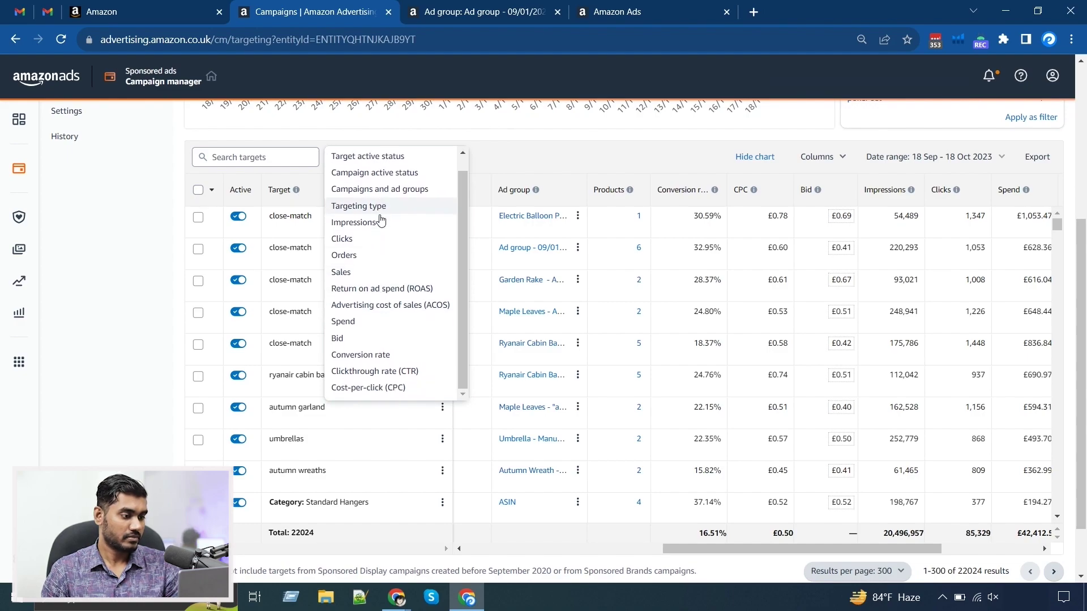
scroll(380, 221, down, 1)
scroll(408, 238, up, 3)
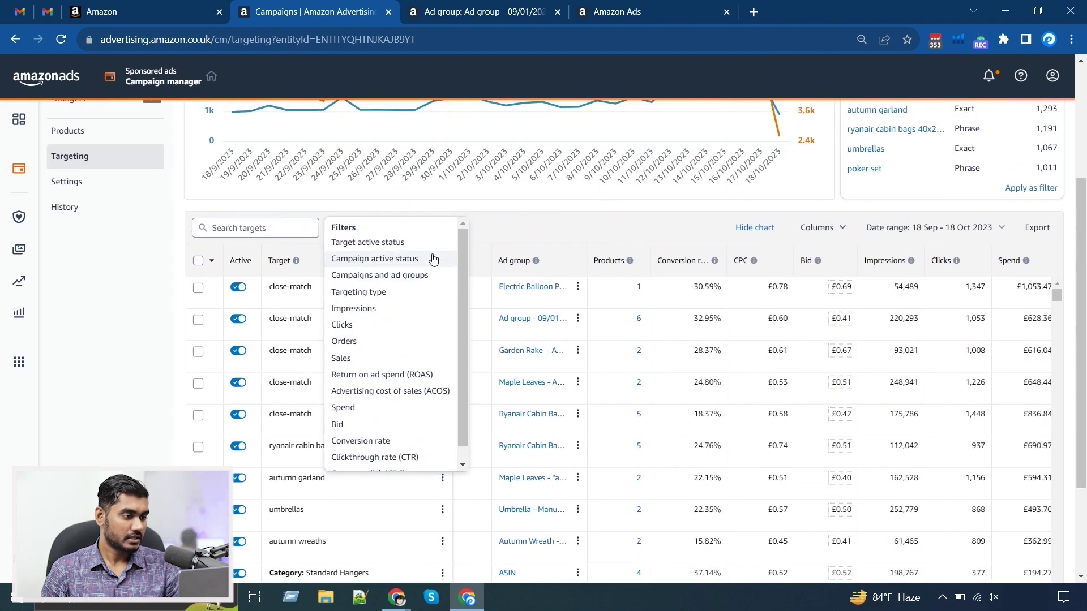
click(390, 390)
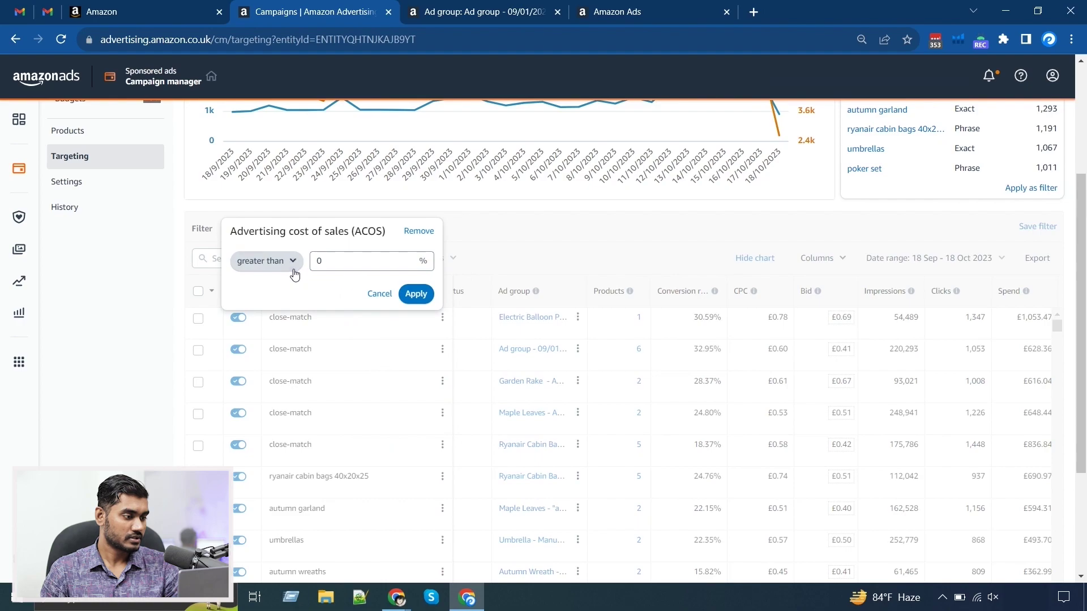
click(312, 262)
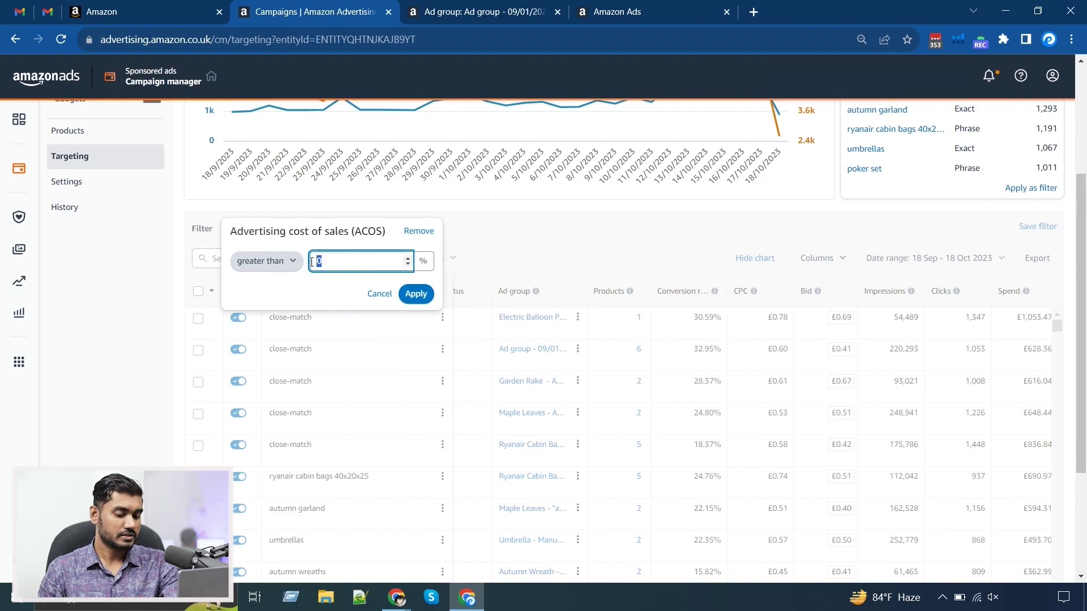
text(30)
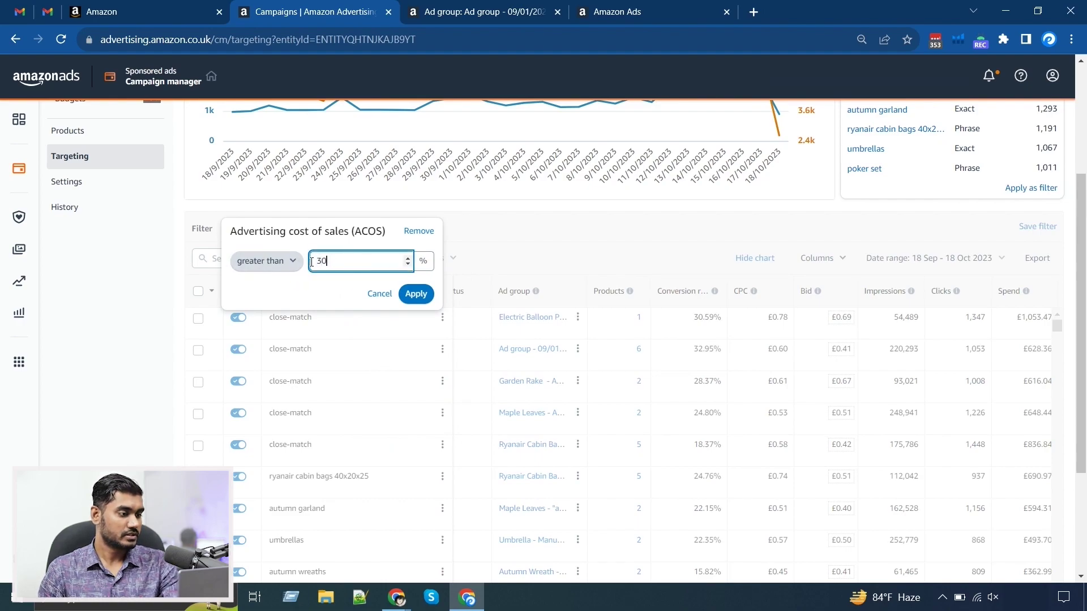
click(418, 292)
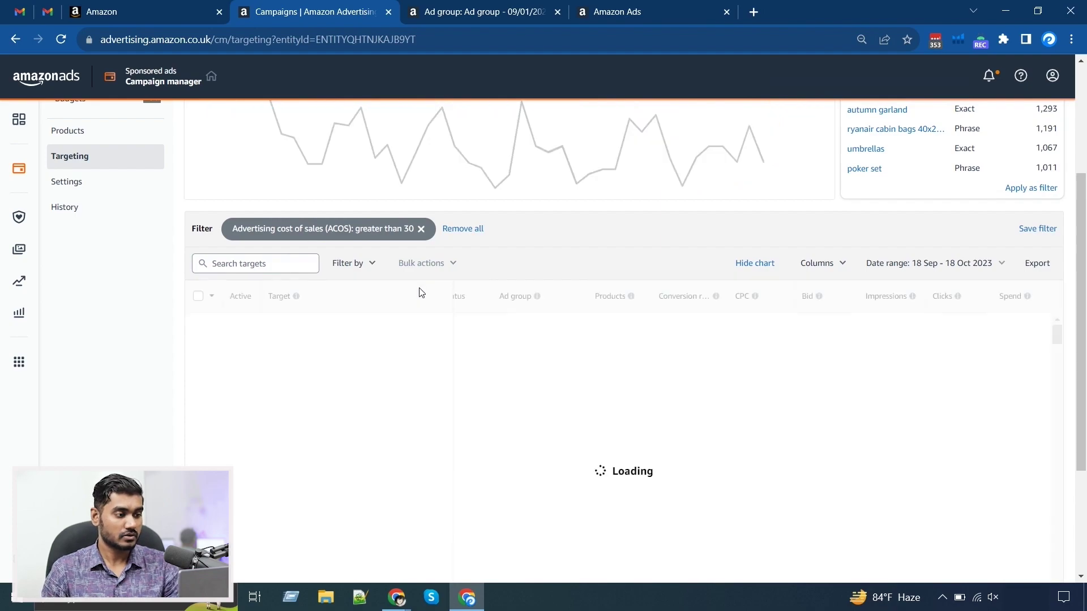
Check the report's date range and the 603-target total.
scroll(135, 289, down, 3)
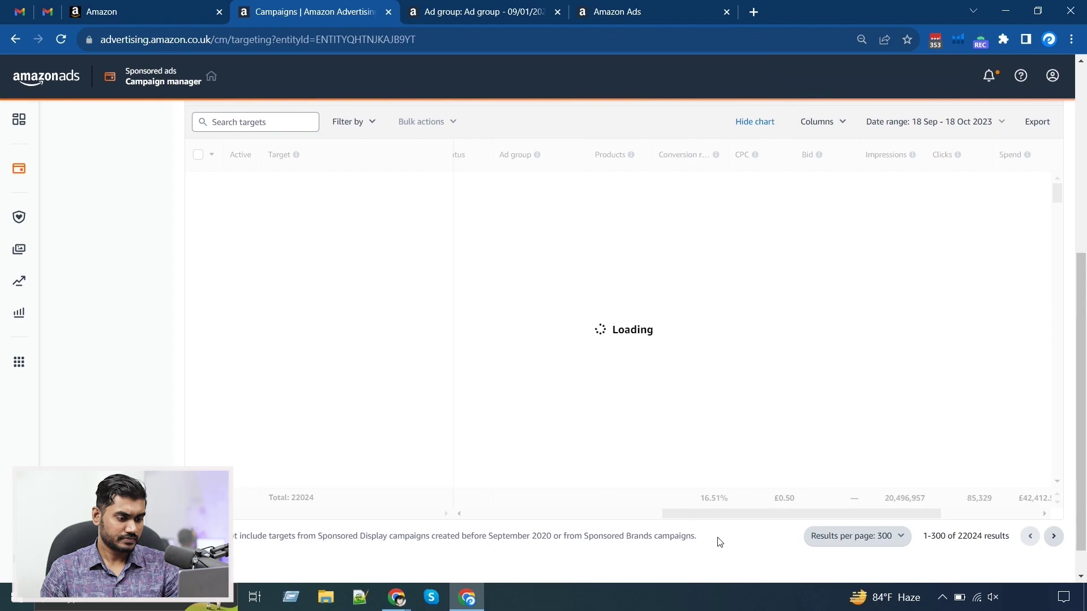
scroll(226, 340, up, 1)
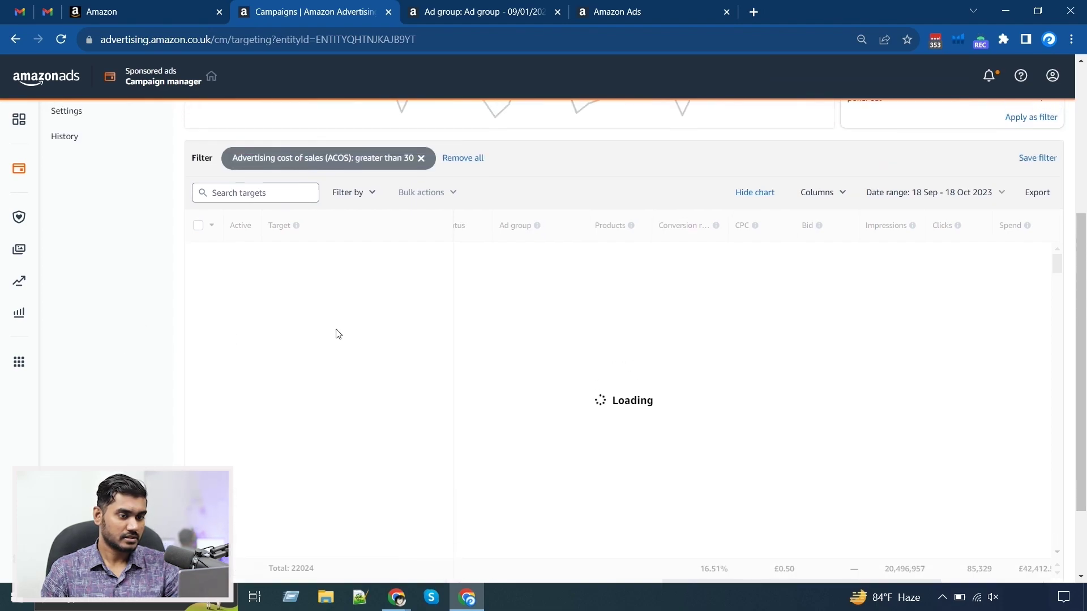
click(906, 193)
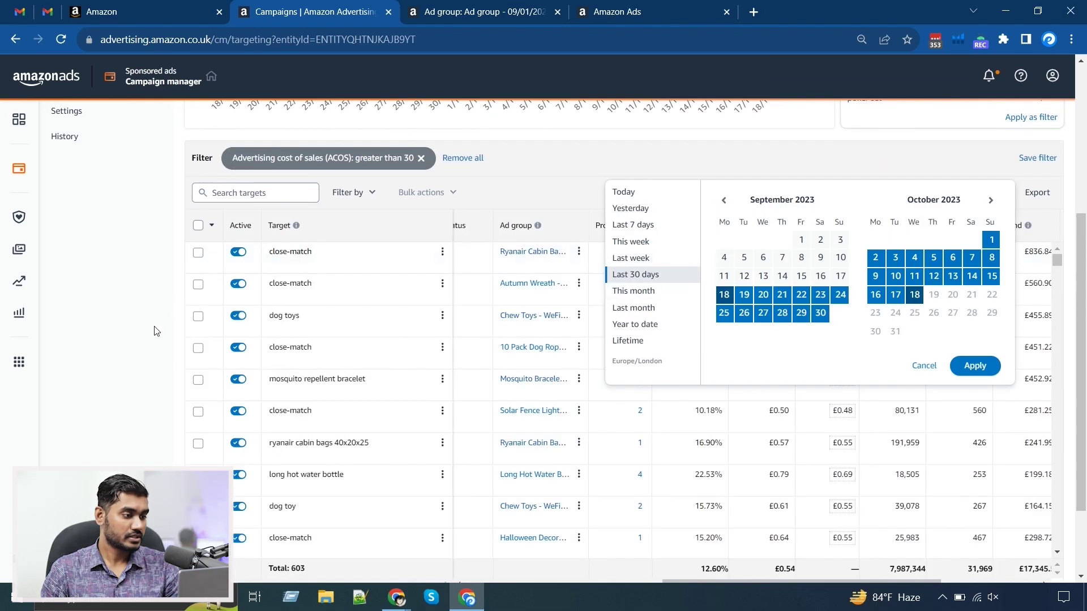
click(111, 360)
scroll(110, 359, down, 2)
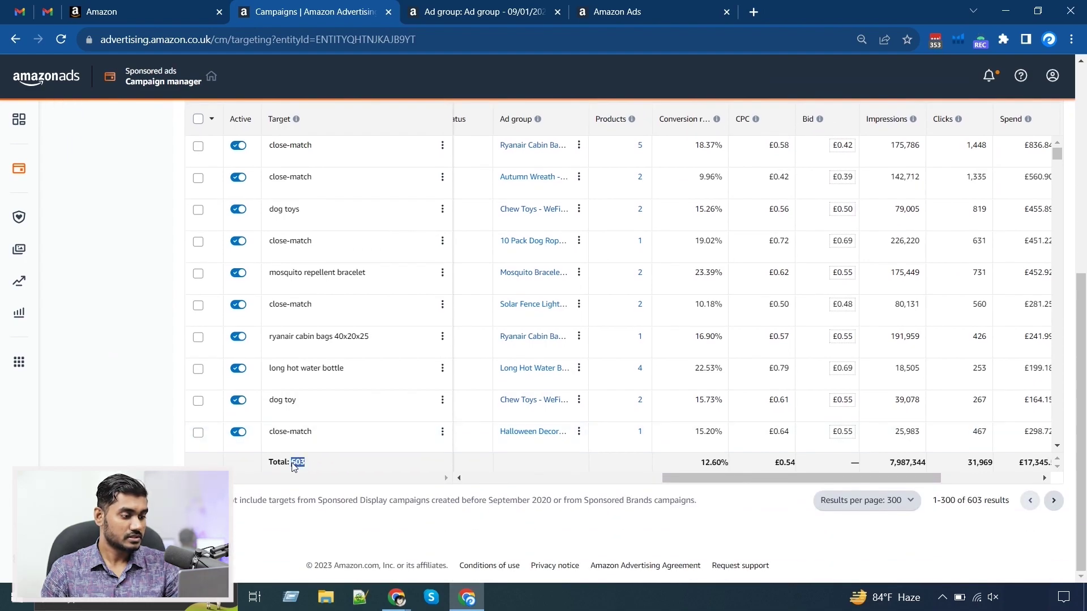
click(316, 467)
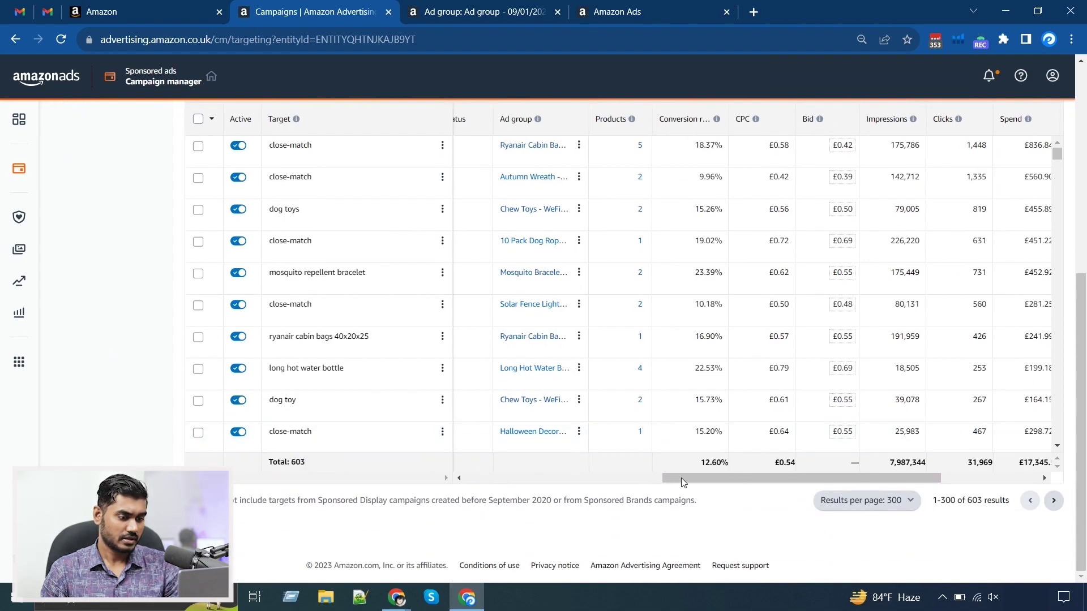
drag(681, 477, 909, 471)
scroll(1006, 435, up, 2)
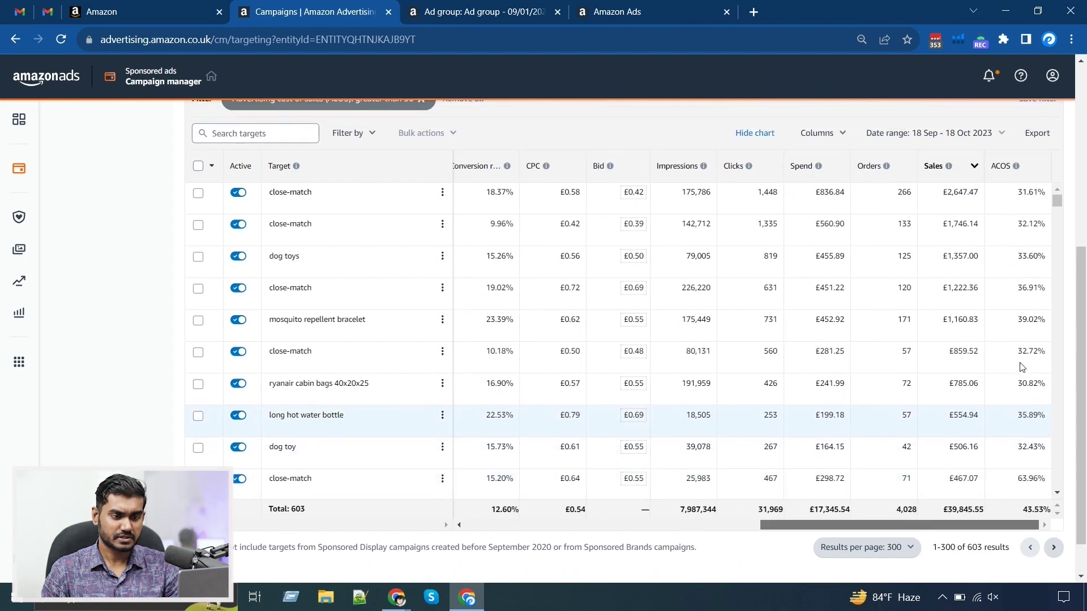
Review the Total row: £17,345.54 spend, £39,845.55 sales and 43.53% ACOS.
double_click(827, 534)
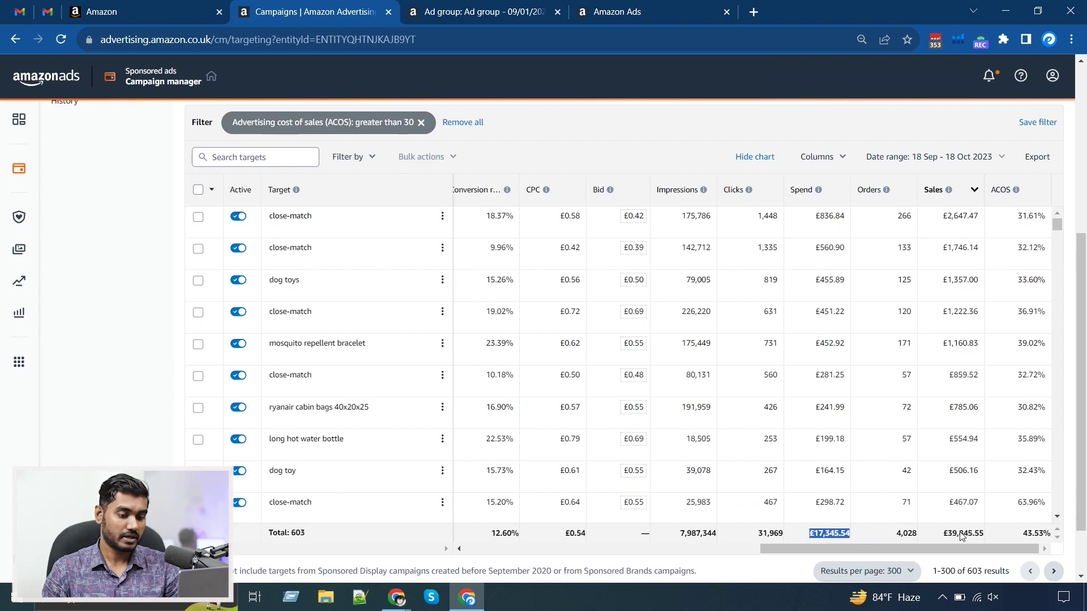
drag(941, 535, 972, 535)
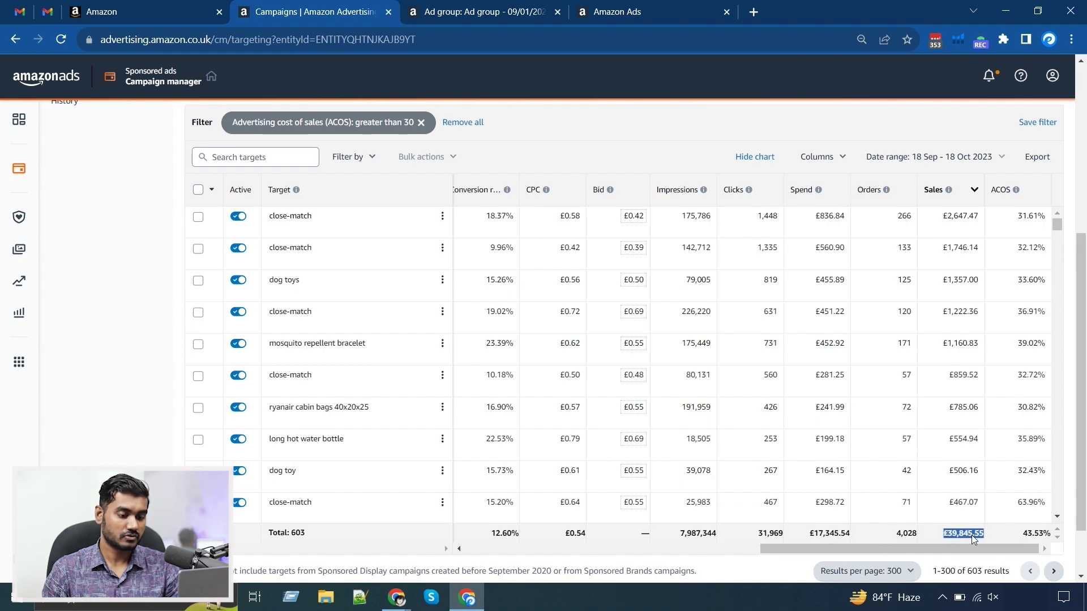
scroll(972, 535, down, 2)
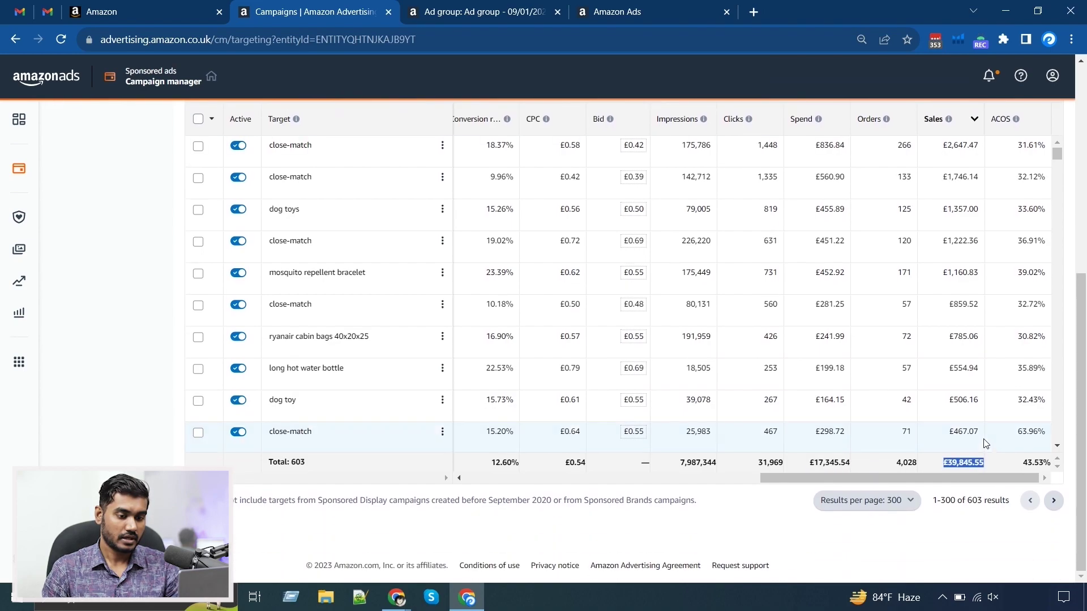
click(1027, 467)
drag(1026, 464, 1043, 465)
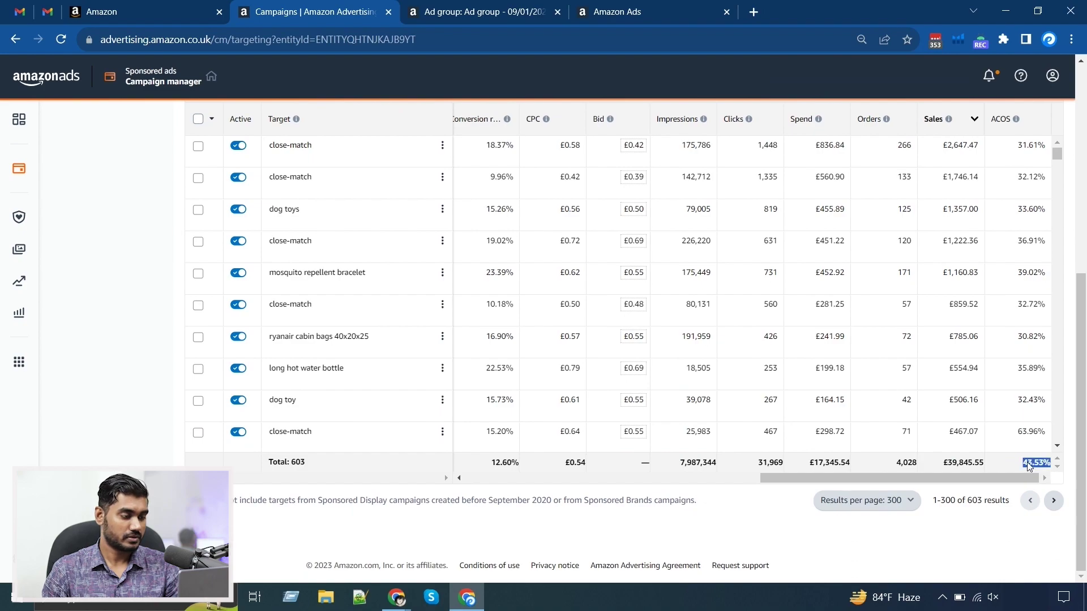
scroll(155, 406, up, 2)
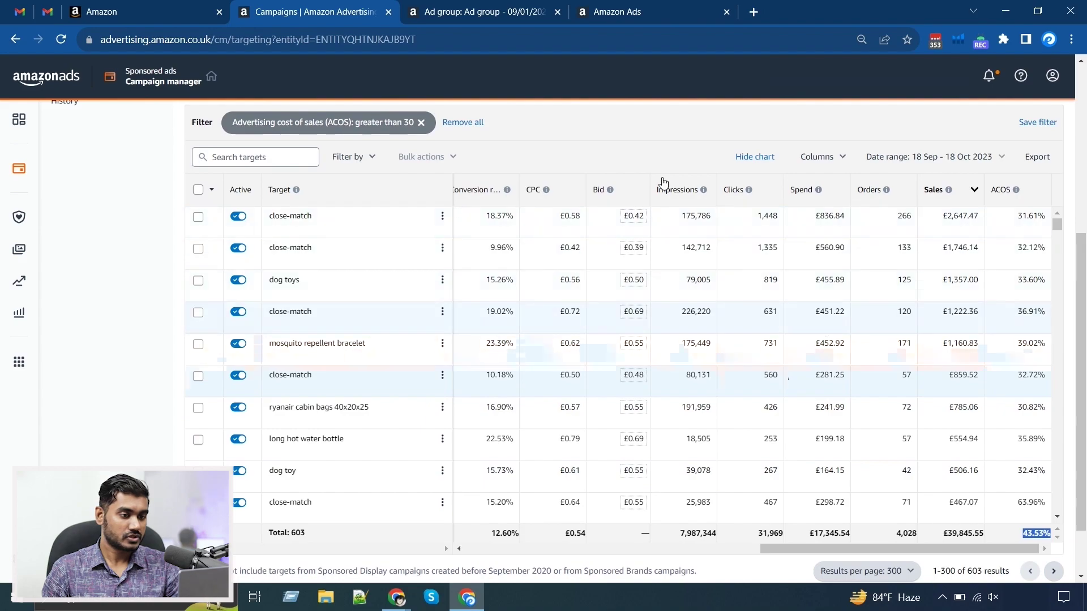
click(162, 376)
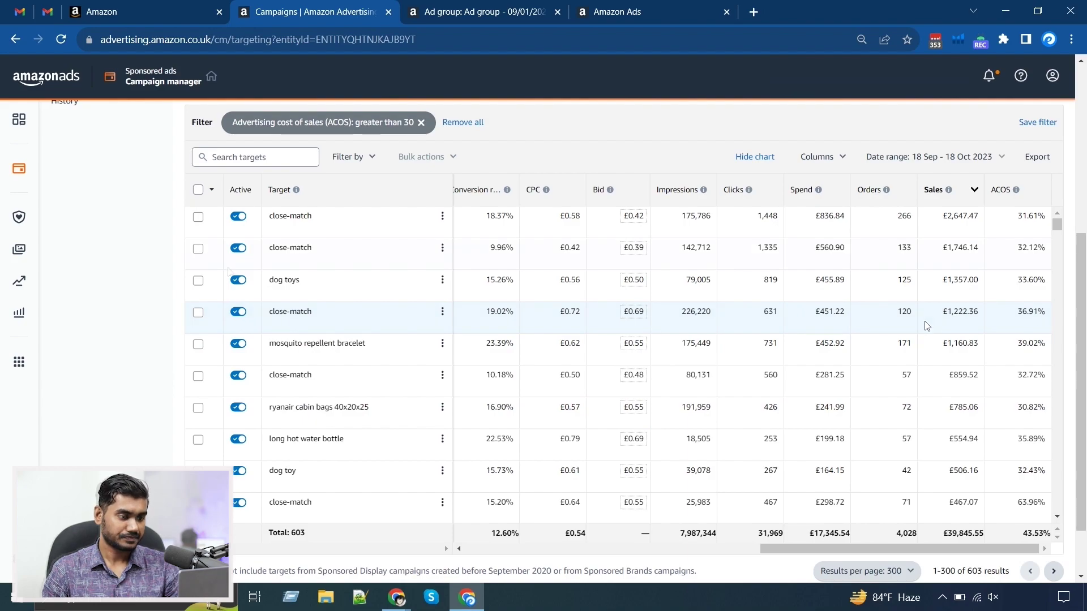
click(378, 125)
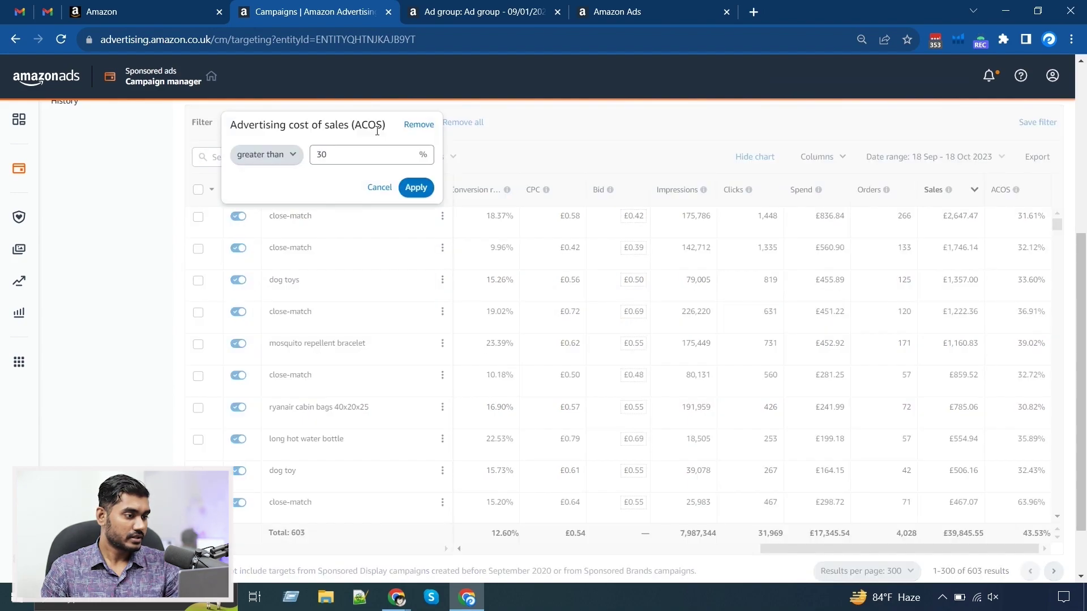
Change the ACOS filter condition to less than 30%.
click(291, 155)
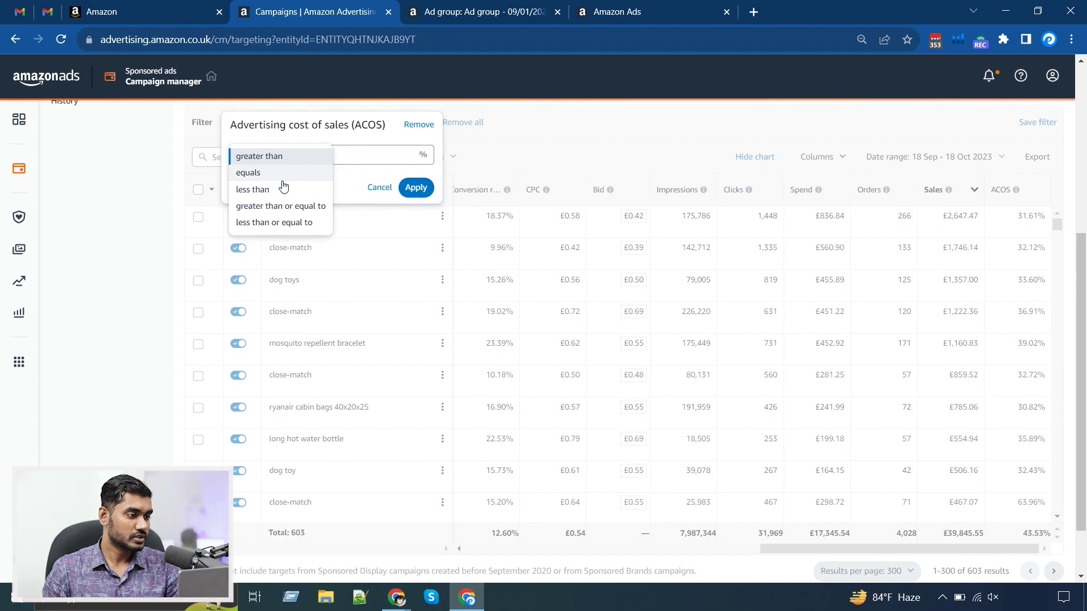
click(280, 189)
click(332, 160)
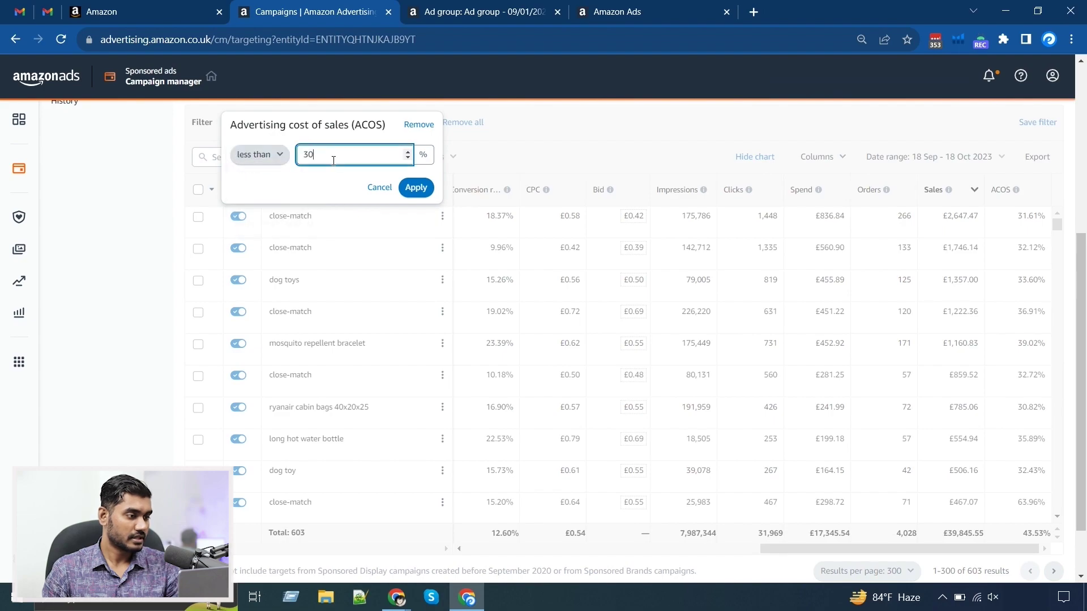
click(406, 190)
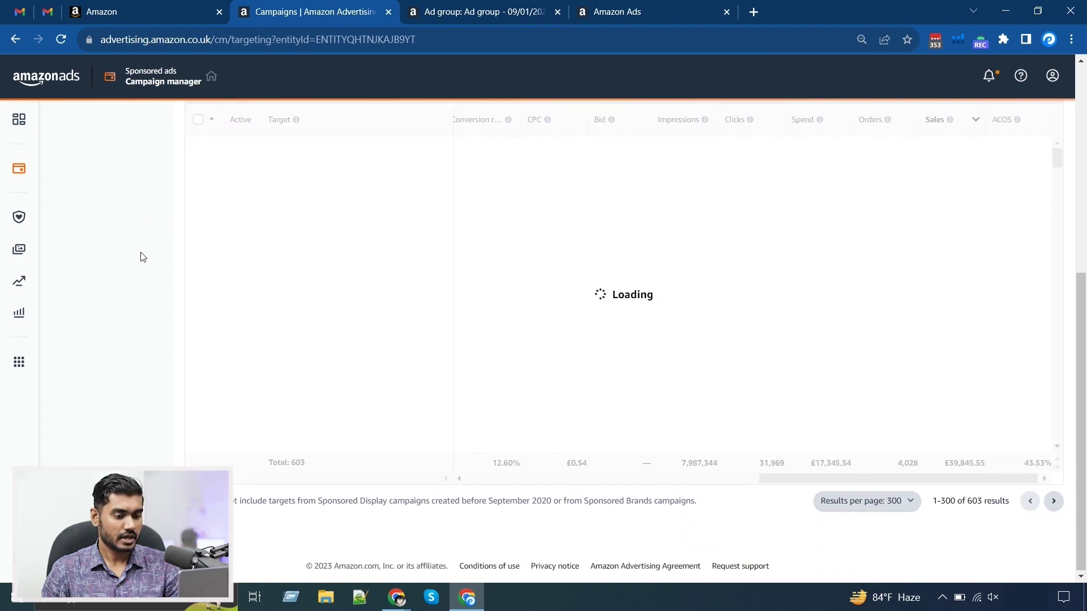
Review the totals: 872 targets, £23,291.41 spend, £118,016.30 sales, 19.74% ACOS.
scroll(144, 258, up, 2)
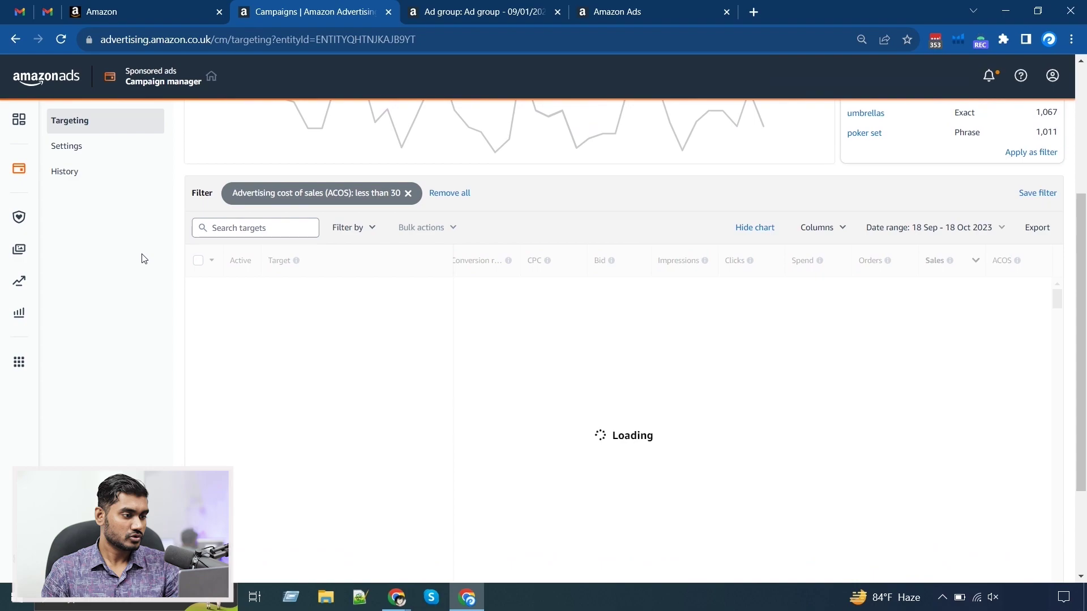
scroll(144, 259, down, 1)
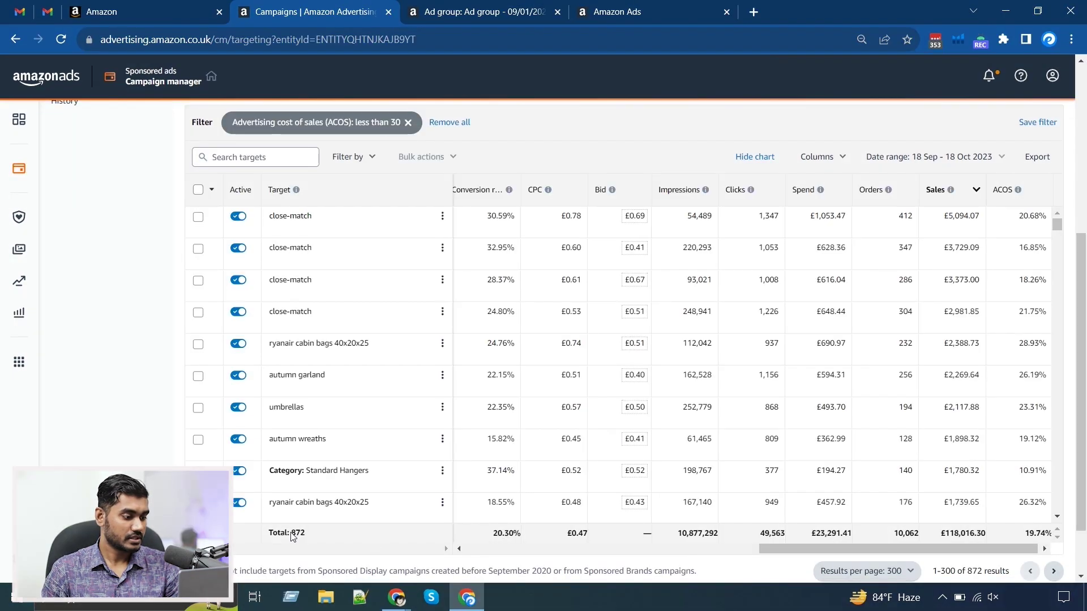
double_click(295, 533)
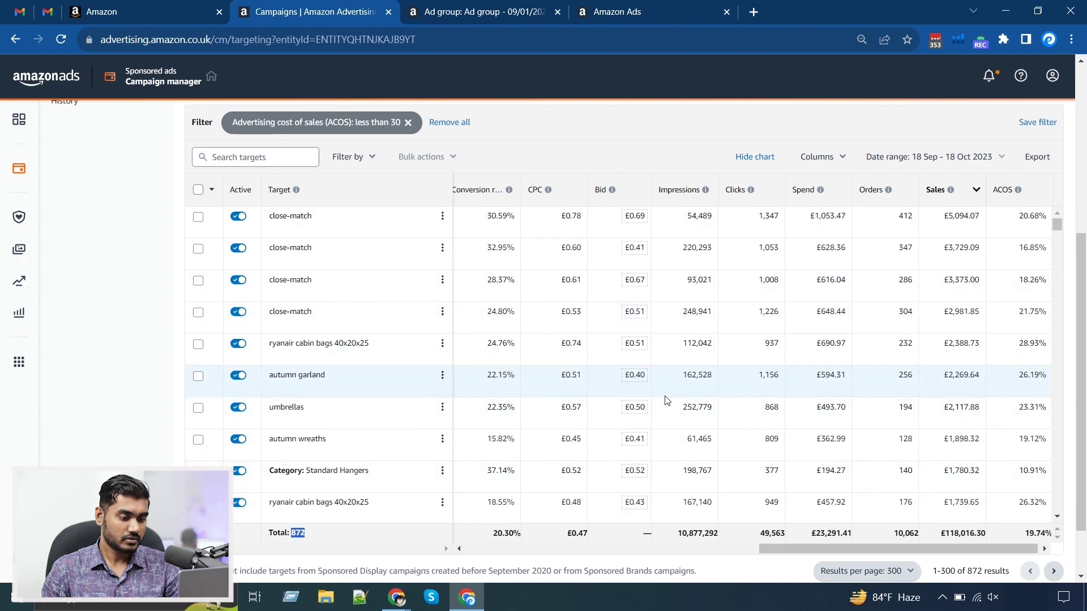
drag(800, 537, 838, 537)
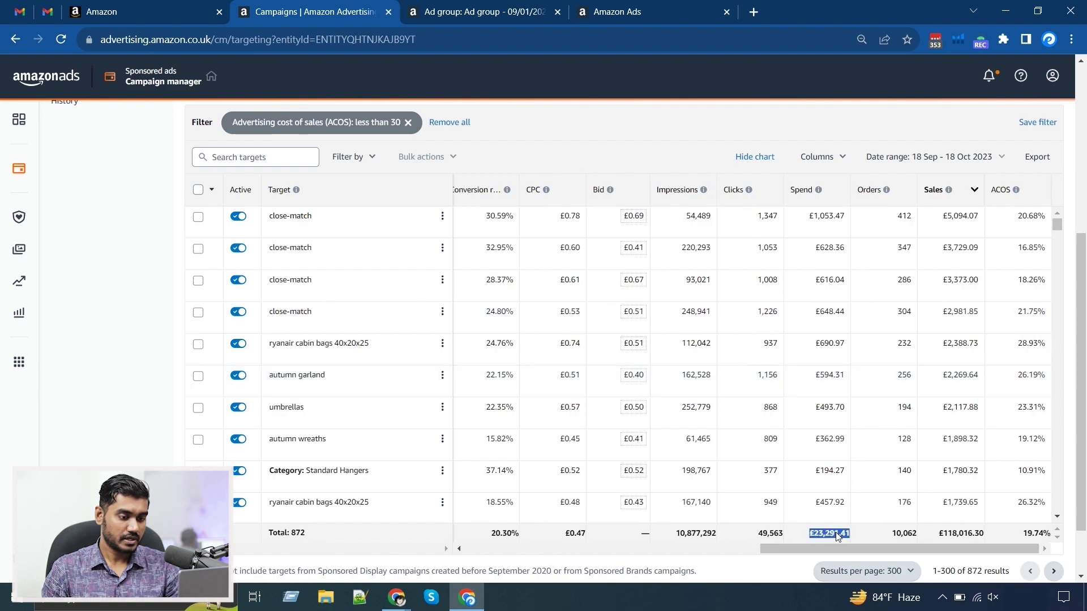
drag(932, 534, 986, 537)
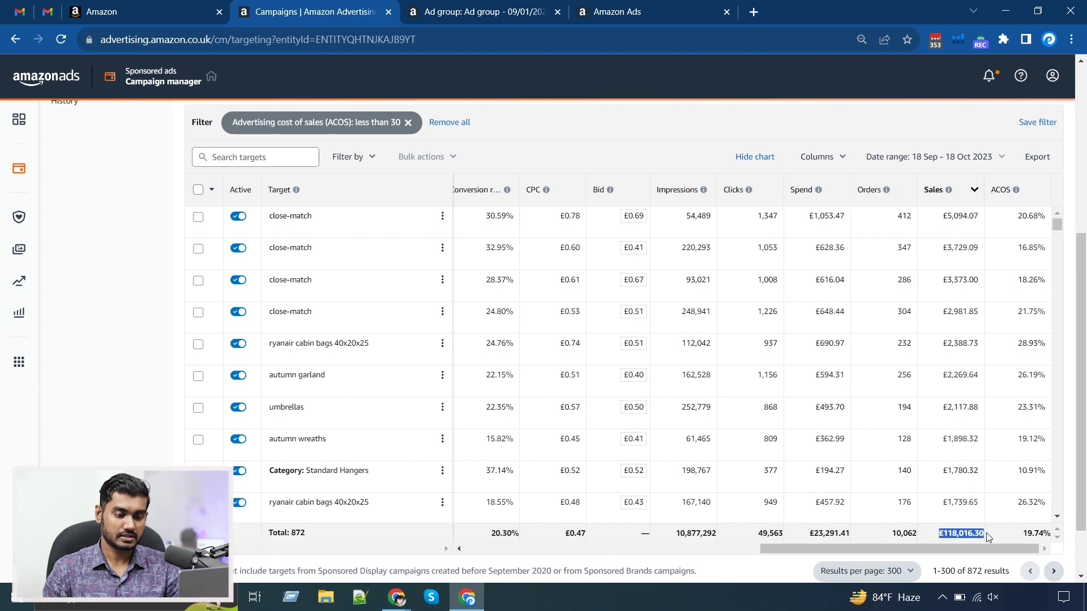
double_click(1036, 534)
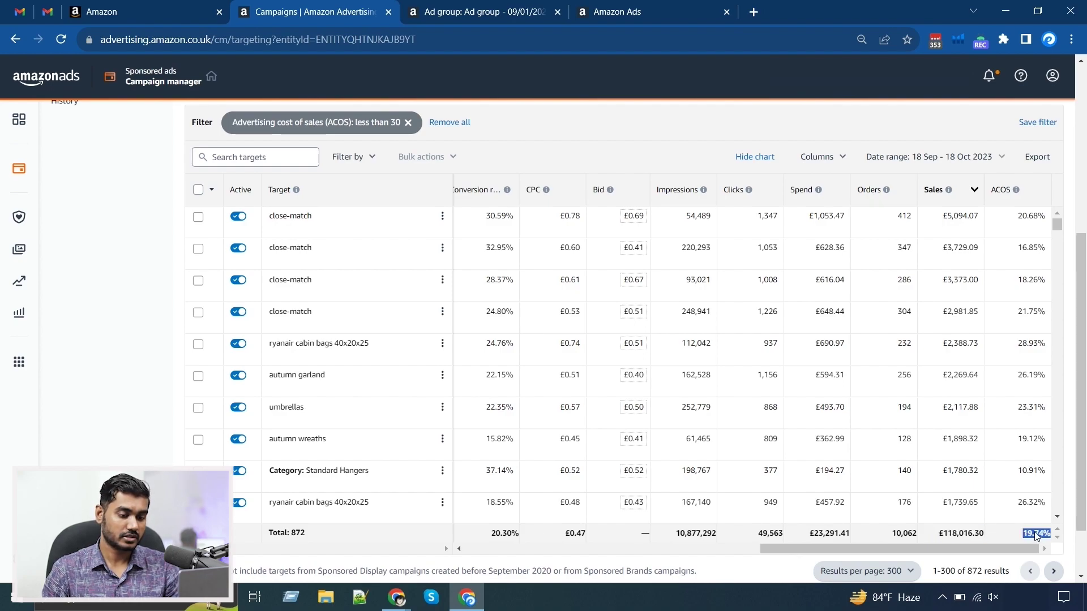
click(890, 350)
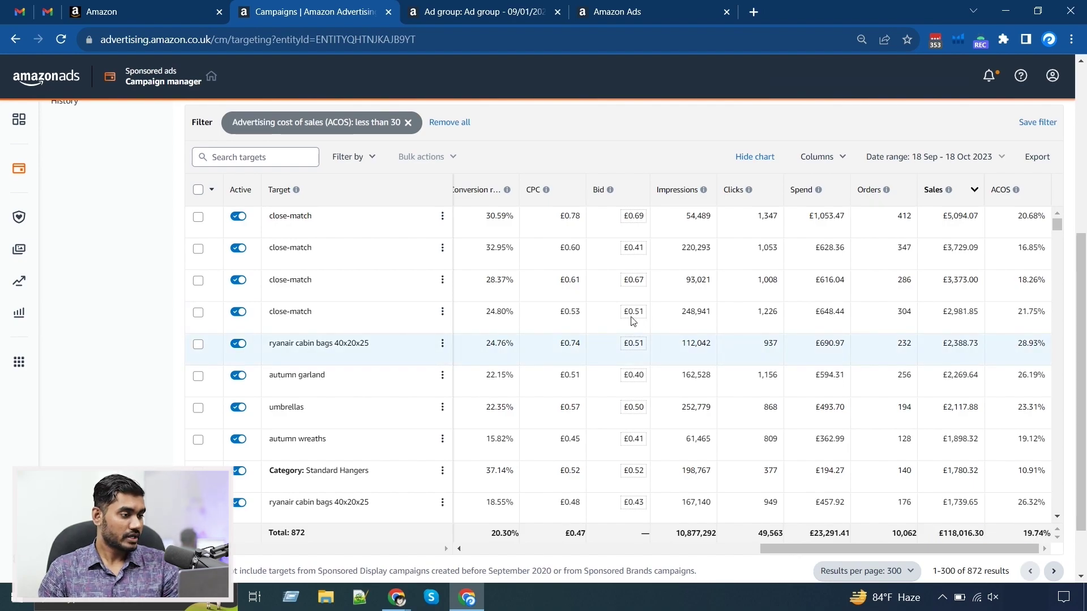
click(342, 130)
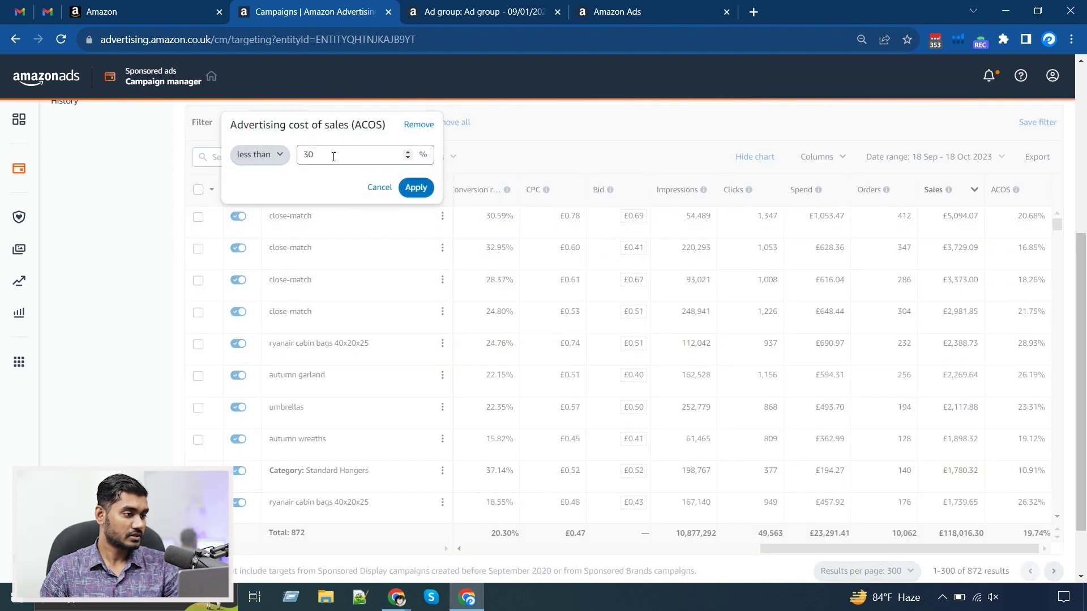
click(380, 187)
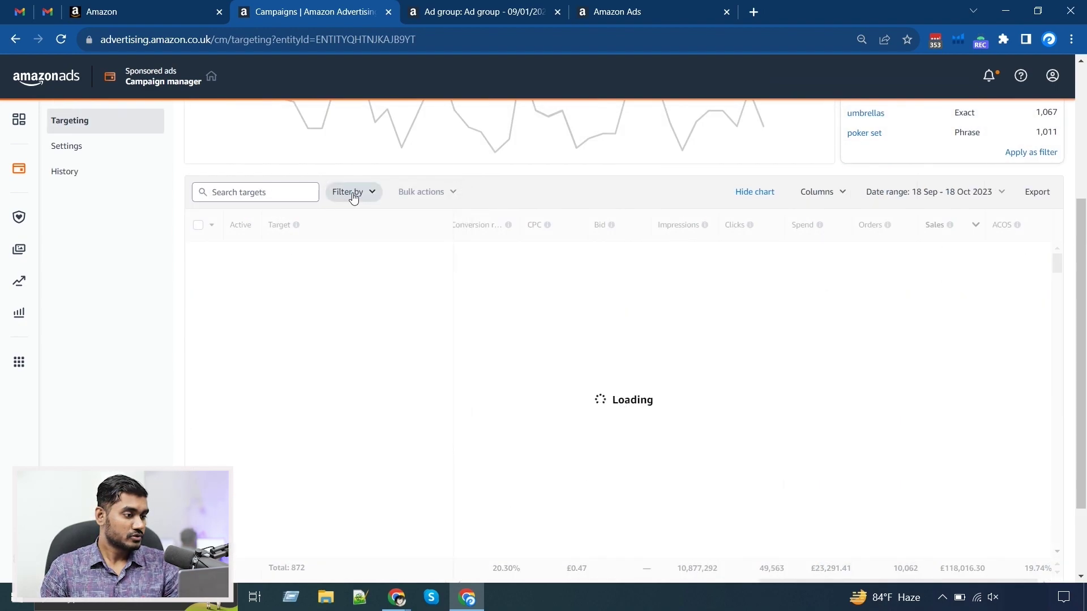
Add a Conversion rate greater than 3% filter and check the 1,458-target total.
click(352, 192)
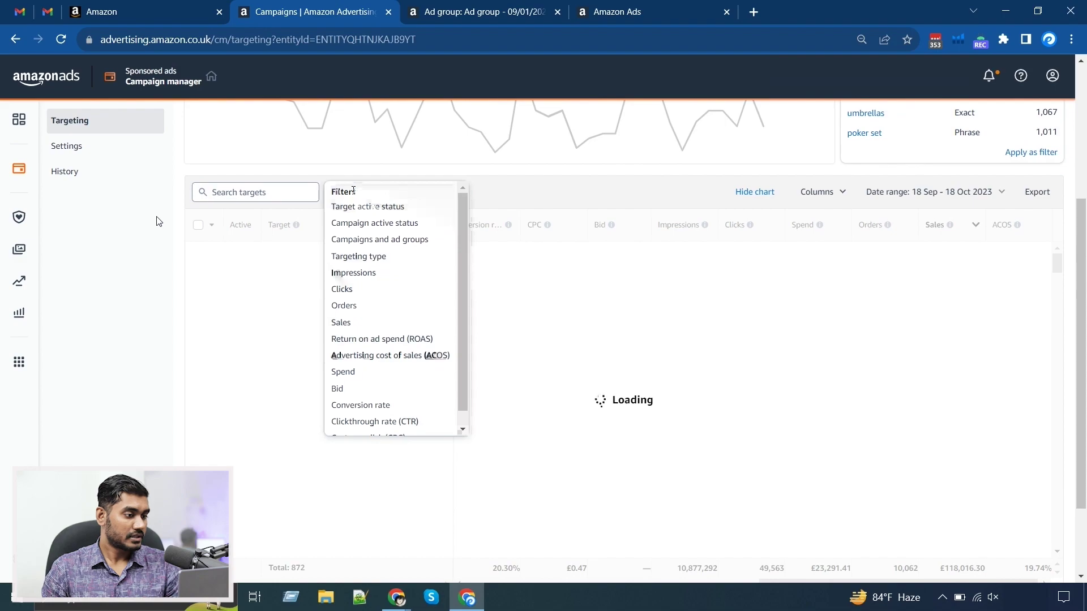
scroll(364, 308, down, 1)
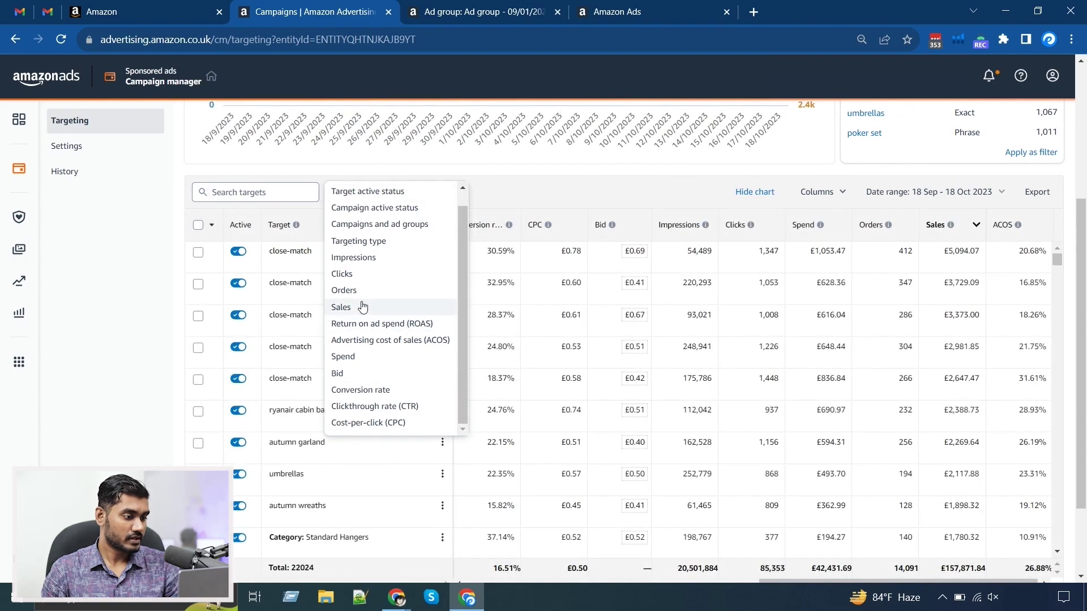
click(379, 390)
click(344, 228)
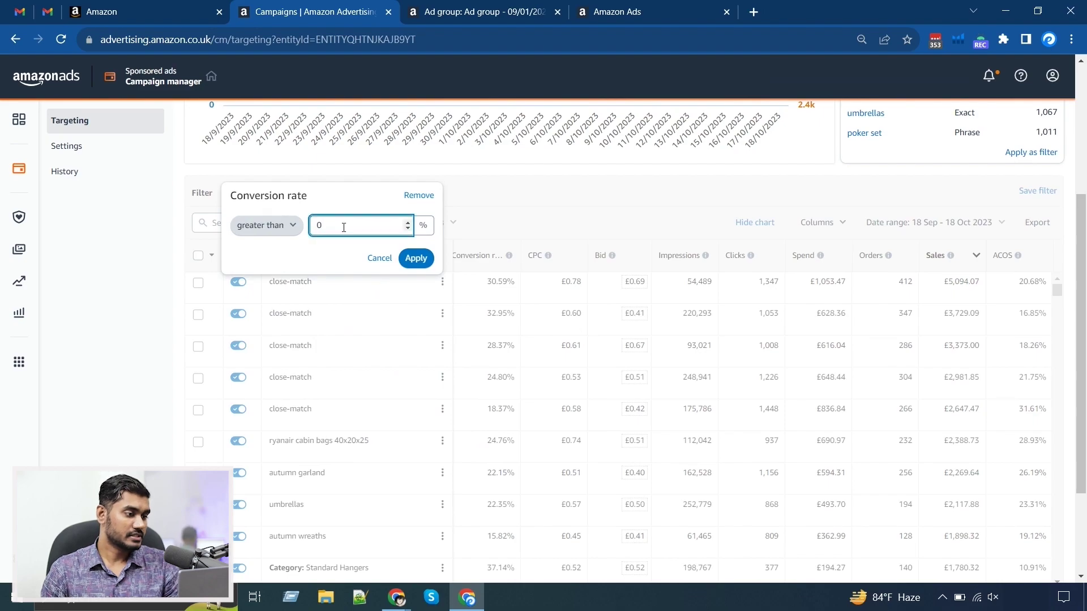
drag(343, 231, 306, 232)
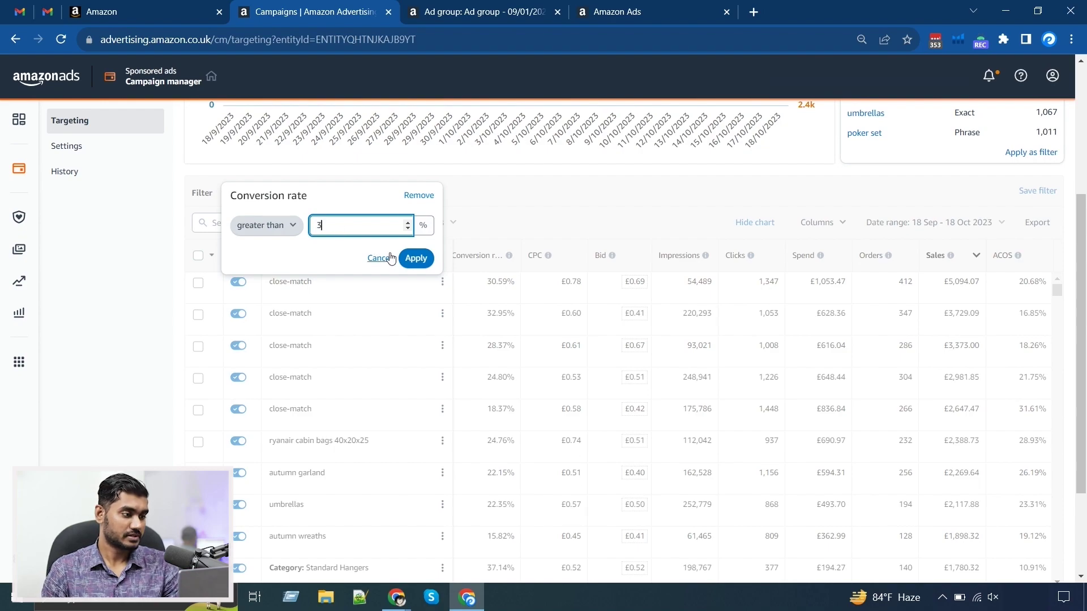
click(416, 258)
scroll(318, 470, down, 3)
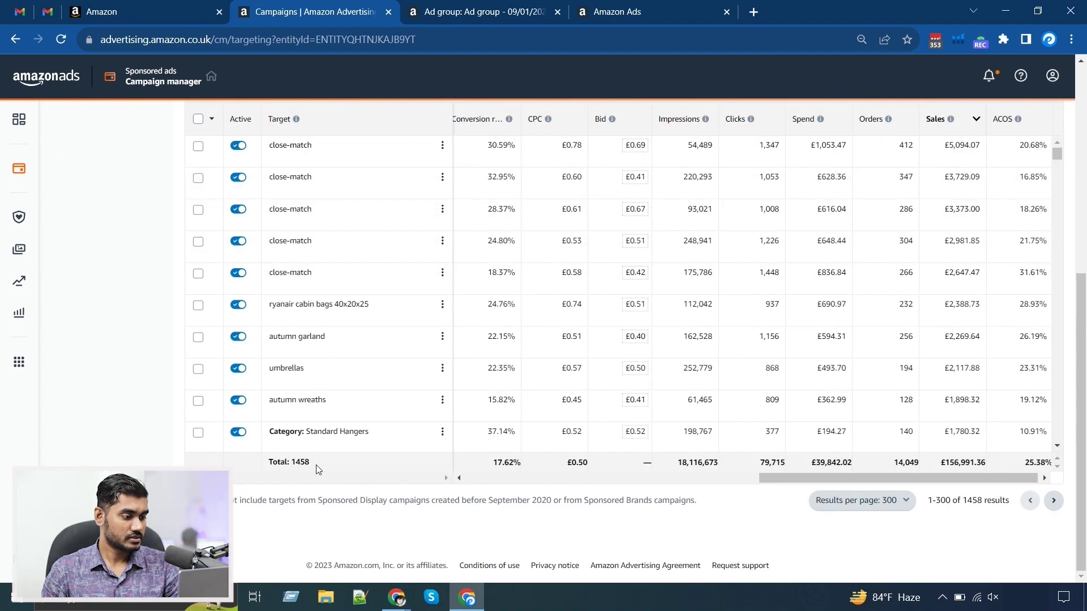
drag(293, 465, 327, 466)
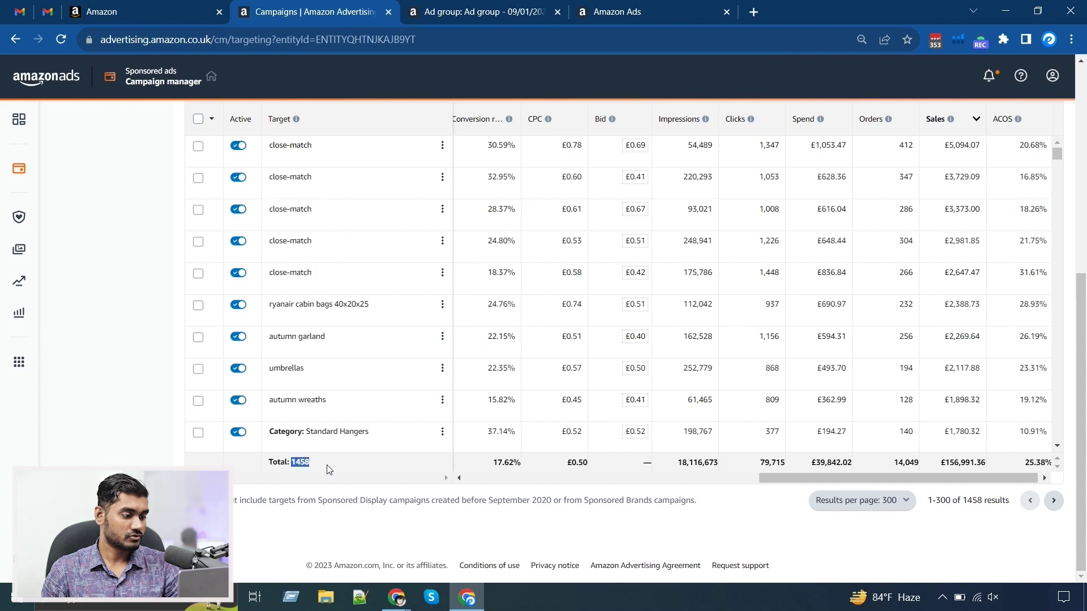
scroll(902, 368, up, 1)
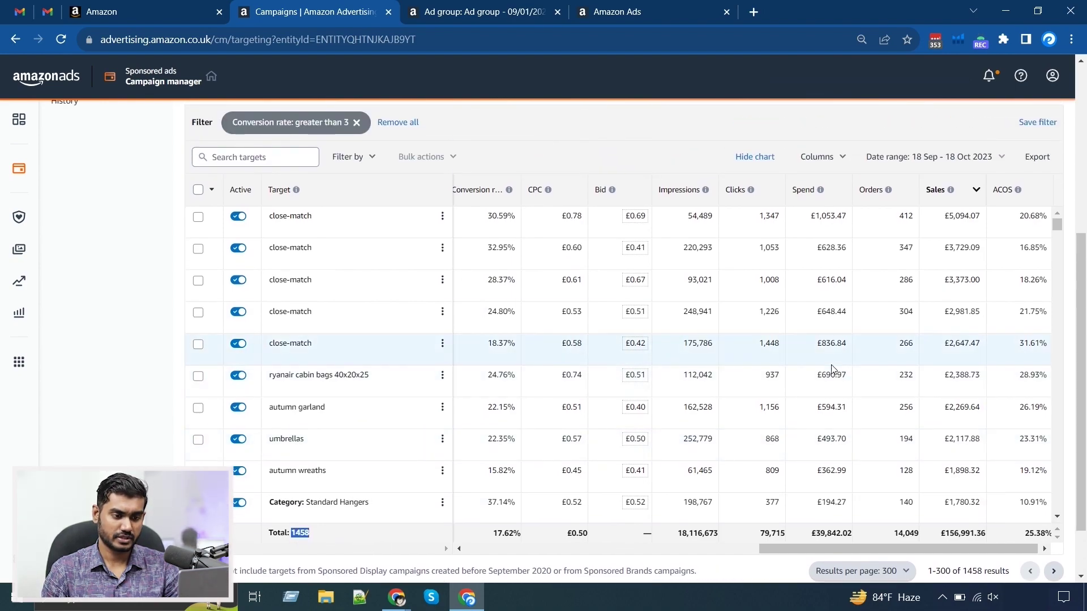
scroll(694, 172, up, 1)
Raise the conversion rate threshold to 20%.
click(342, 196)
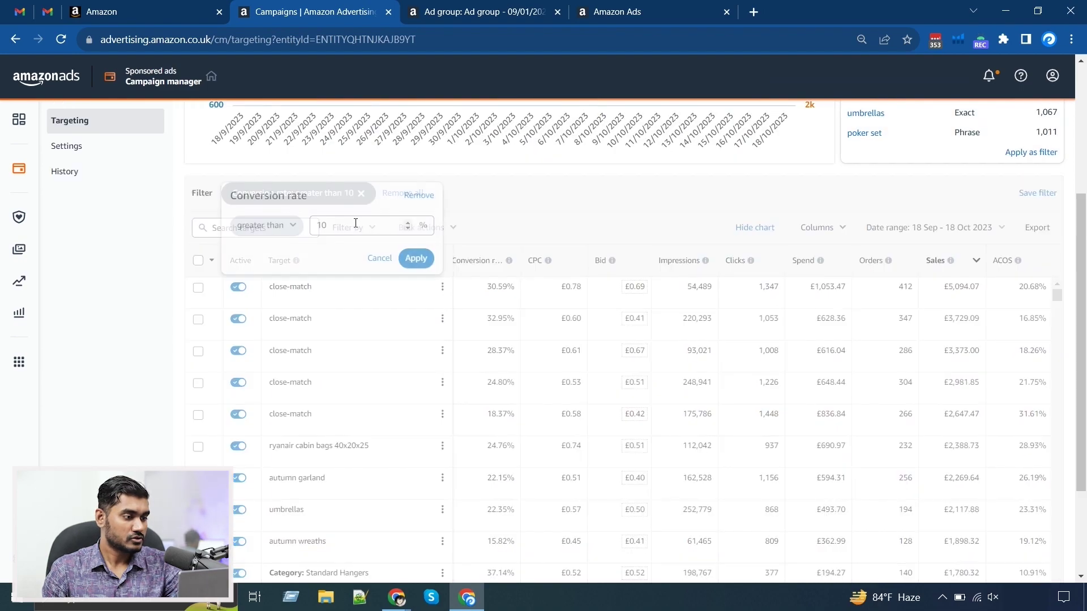
text(20)
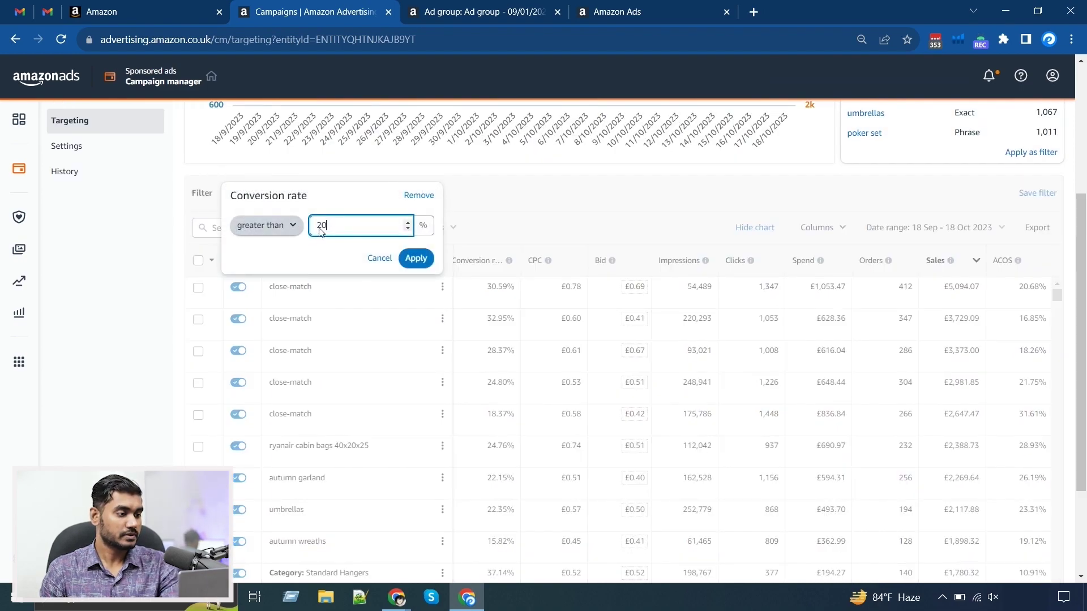
click(416, 258)
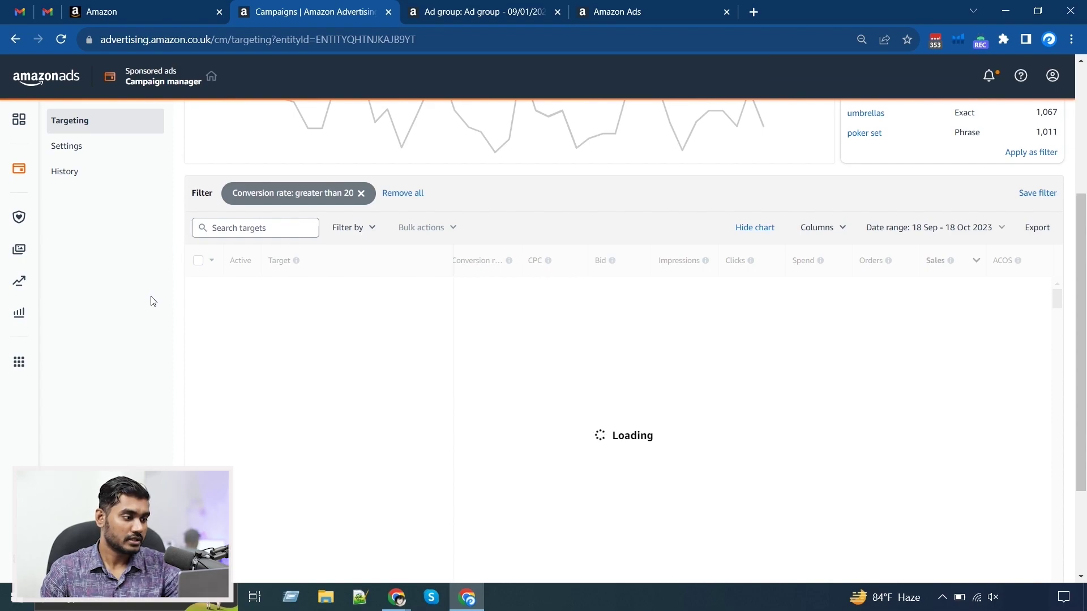
Review the new totals of 623 targets, £77,484.16 sales and 20.10% ACOS.
scroll(151, 300, down, 2)
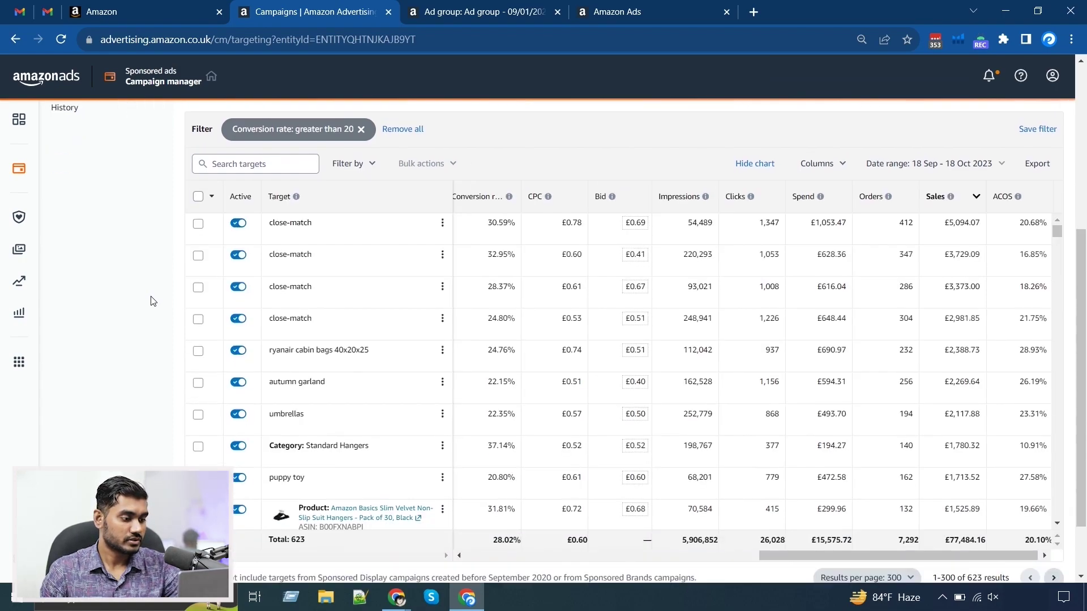
scroll(144, 324, up, 1)
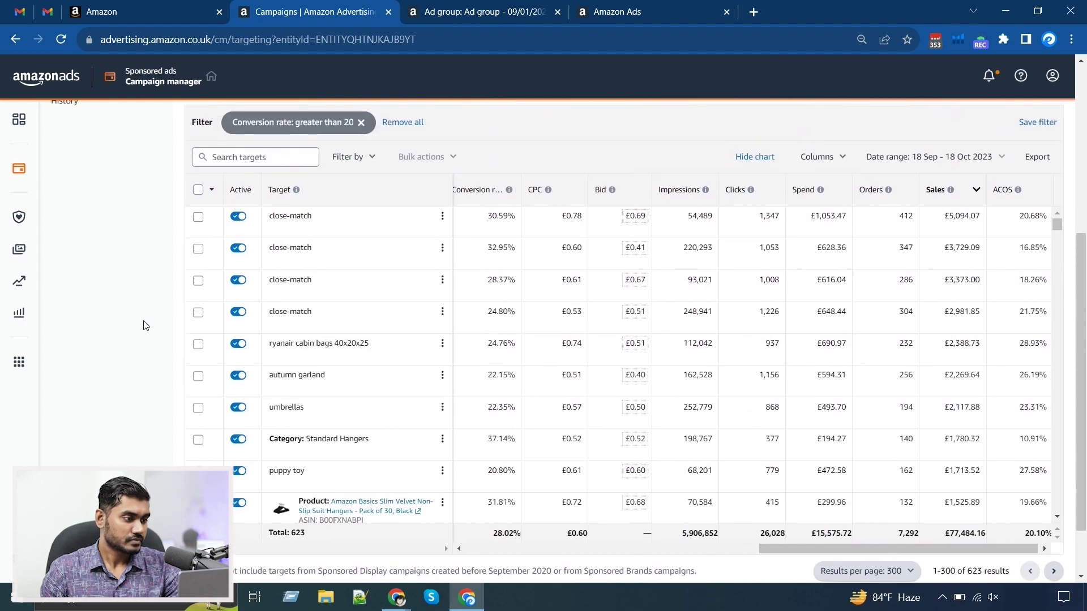
scroll(141, 328, down, 1)
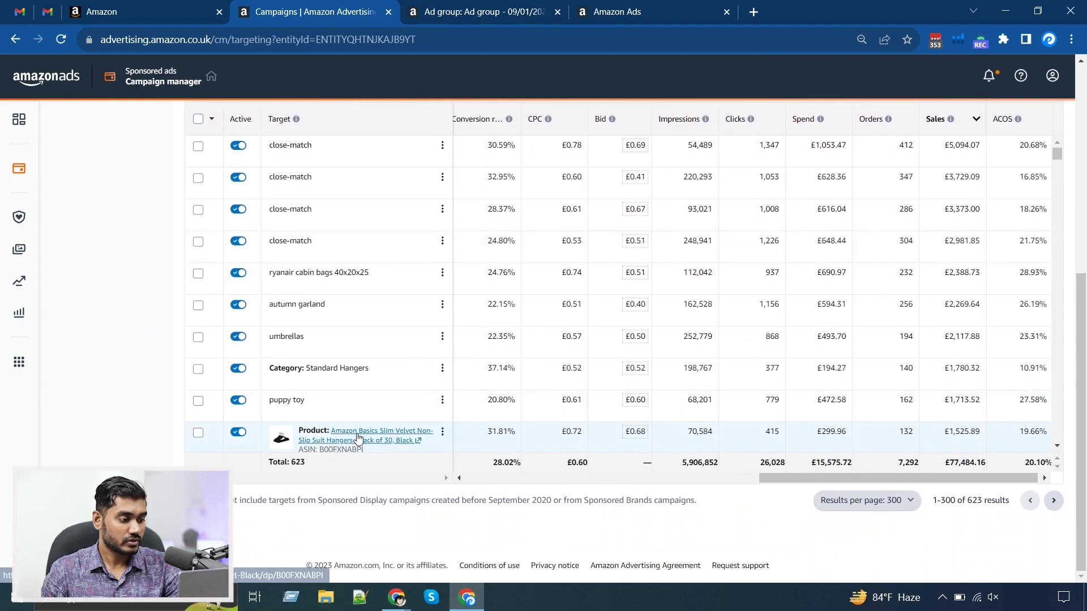
scroll(143, 403, up, 2)
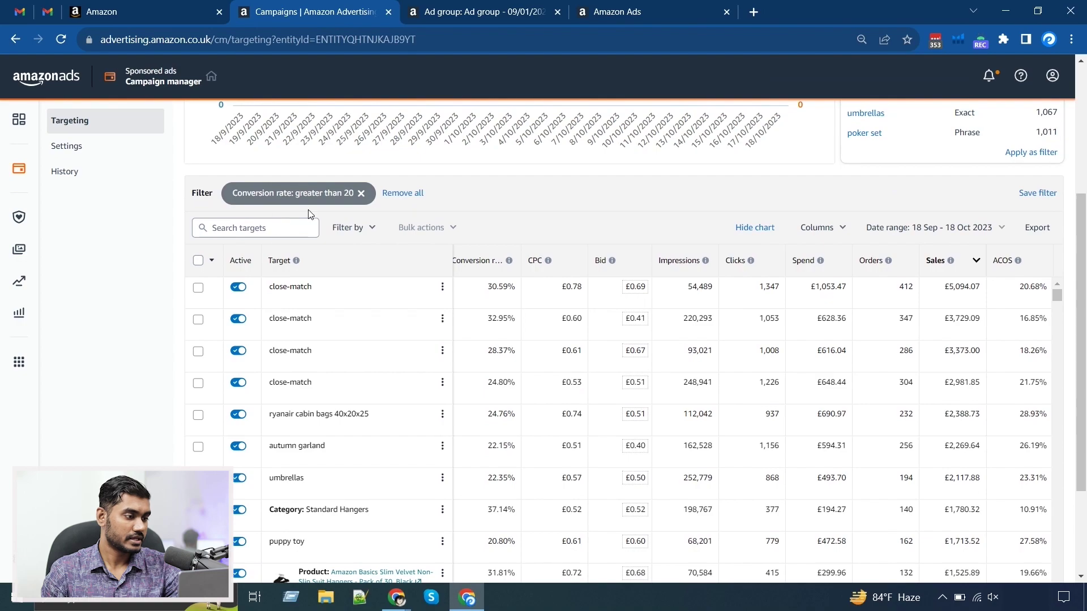
scroll(108, 345, down, 2)
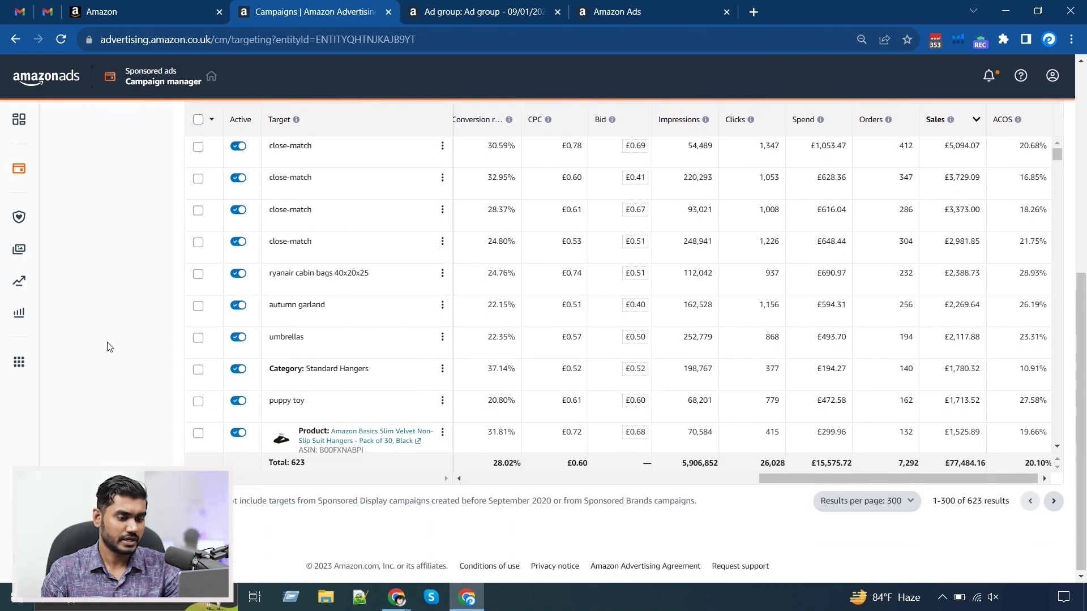
drag(949, 476, 973, 472)
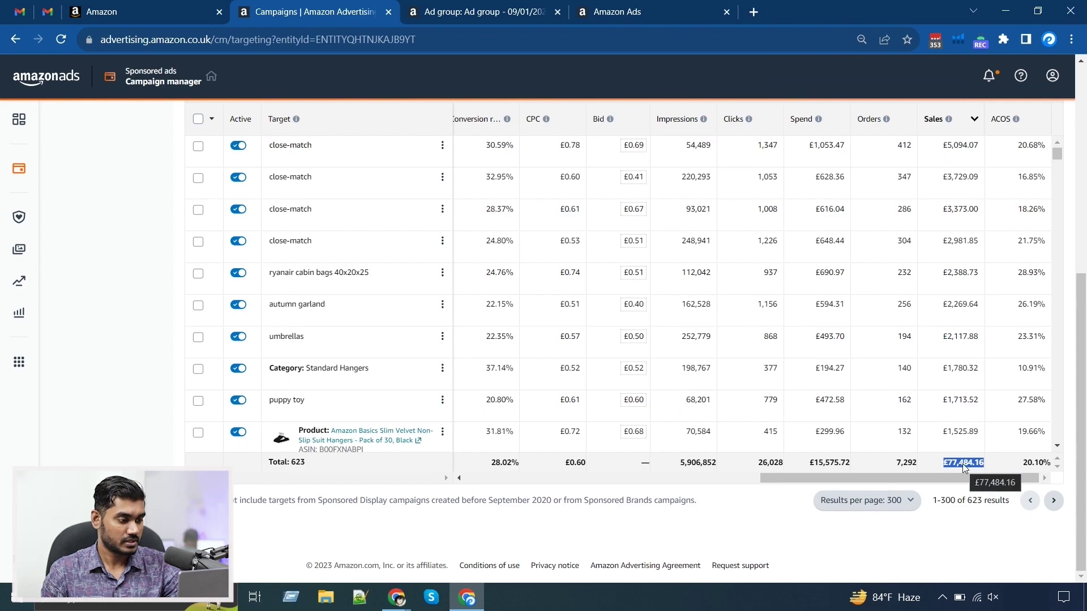
click(982, 463)
scroll(981, 574, up, 2)
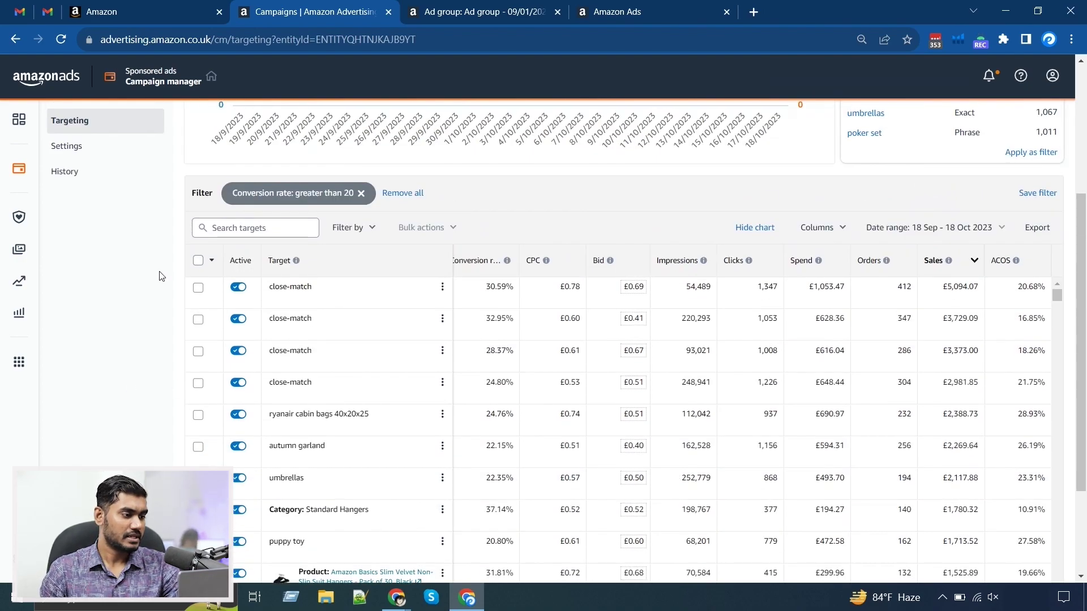
click(311, 195)
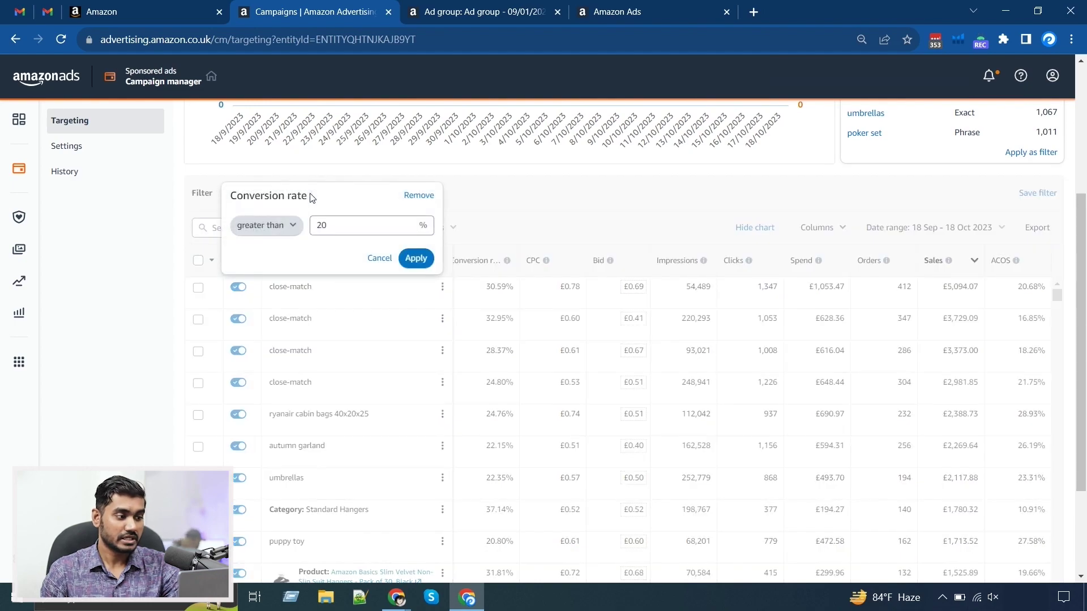
Switch the conversion rate filter to less than 10%.
click(283, 226)
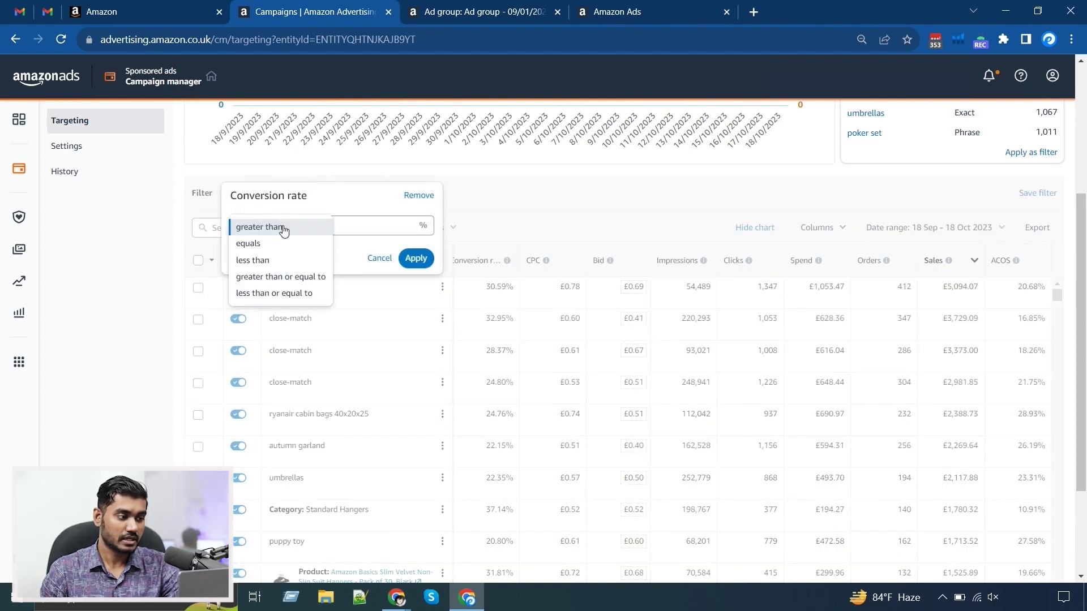
click(250, 257)
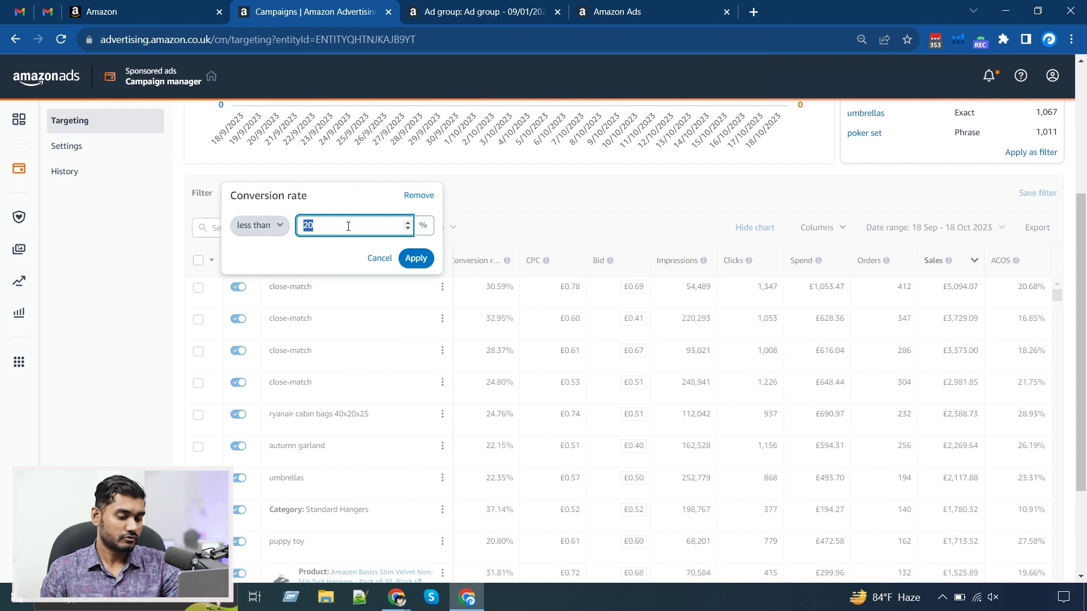
text(10)
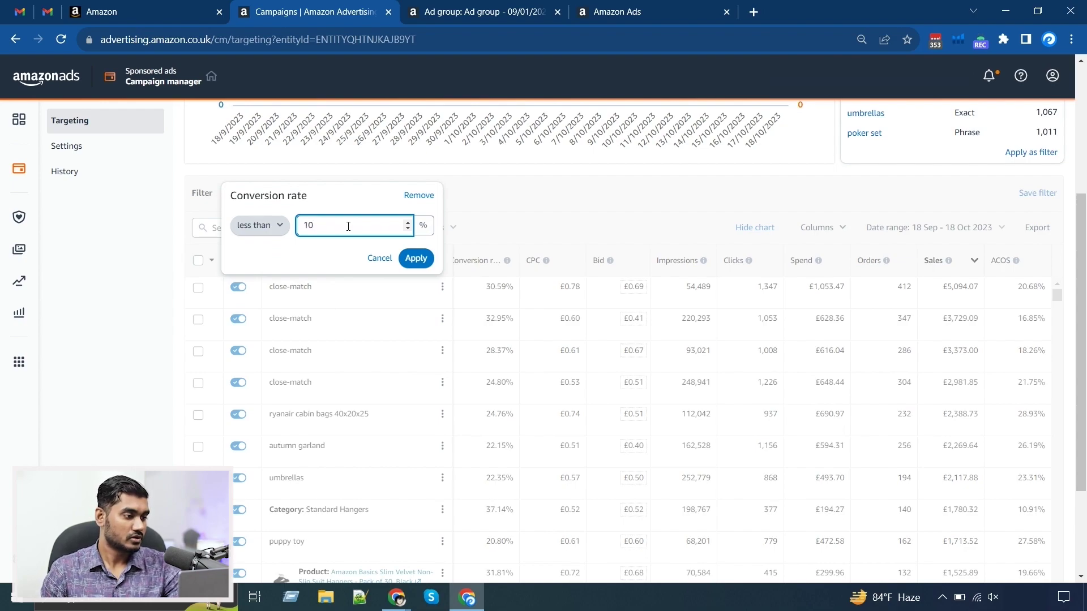
click(416, 258)
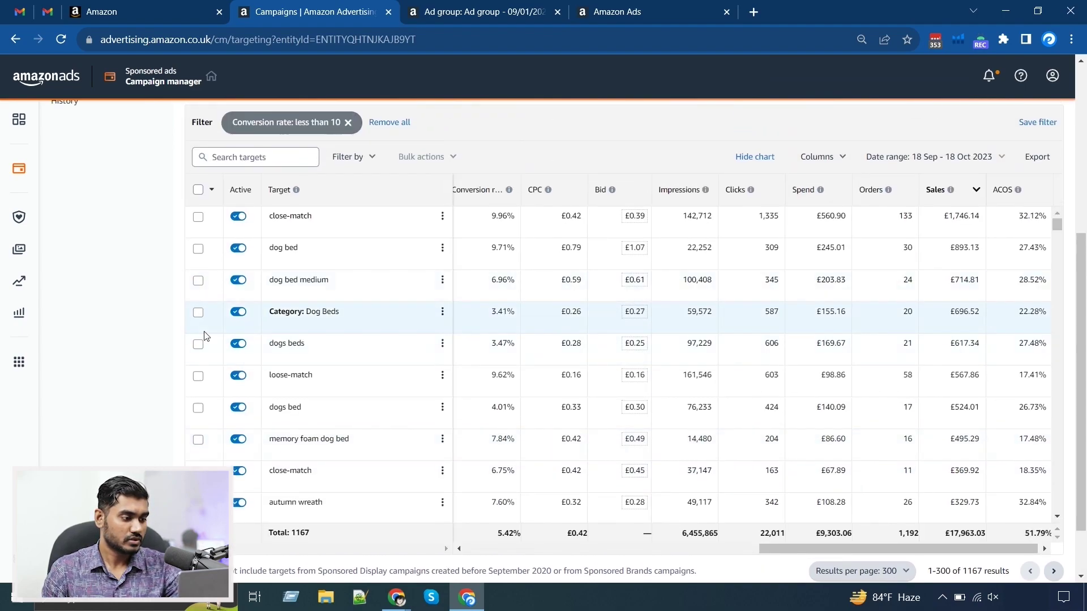
Review the £9,303.06 spend and 51.79% ACOS totals, then remove the conversion rate filter.
scroll(142, 334, down, 3)
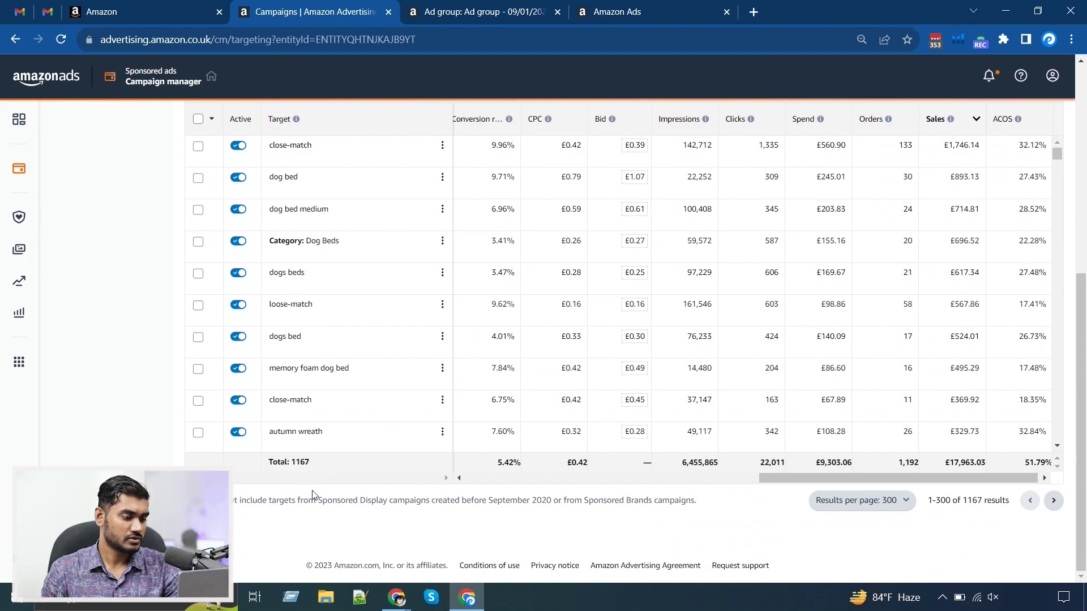
scroll(332, 494, up, 1)
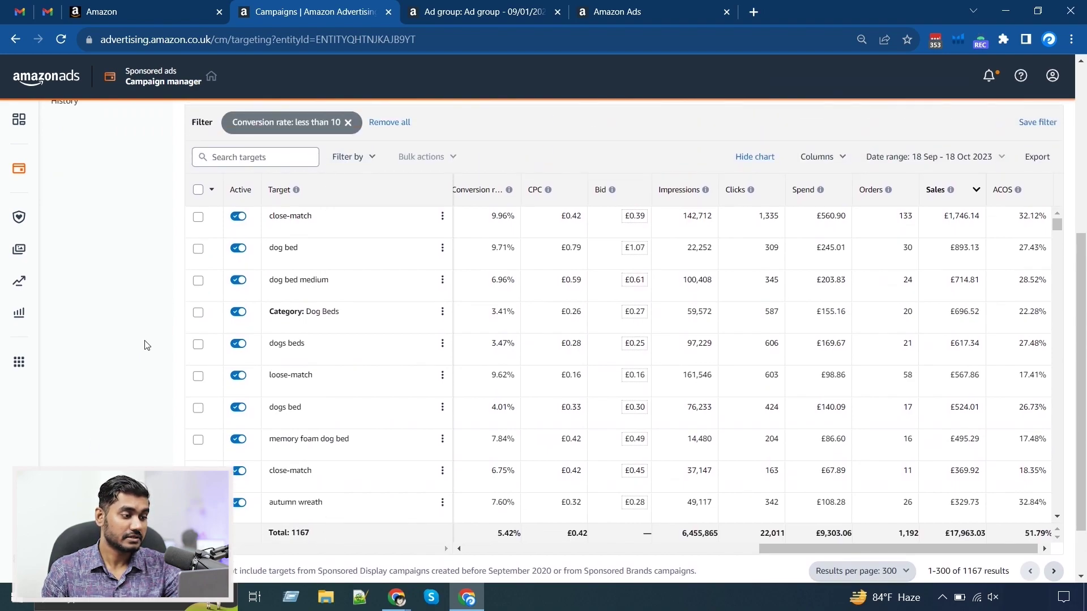
scroll(122, 354, down, 1)
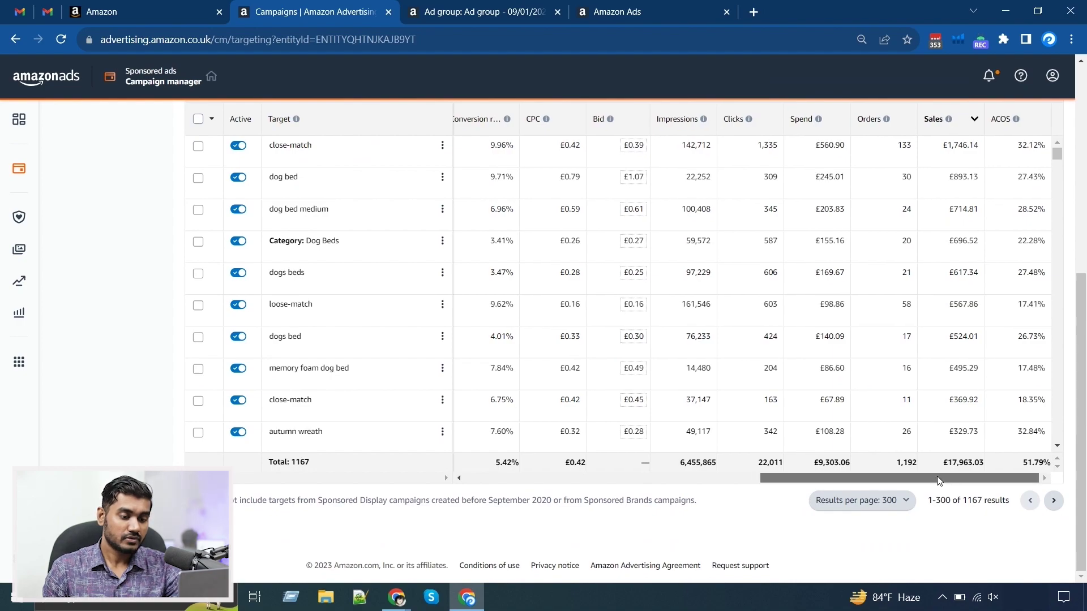
drag(1011, 479, 1014, 478)
drag(853, 464, 811, 464)
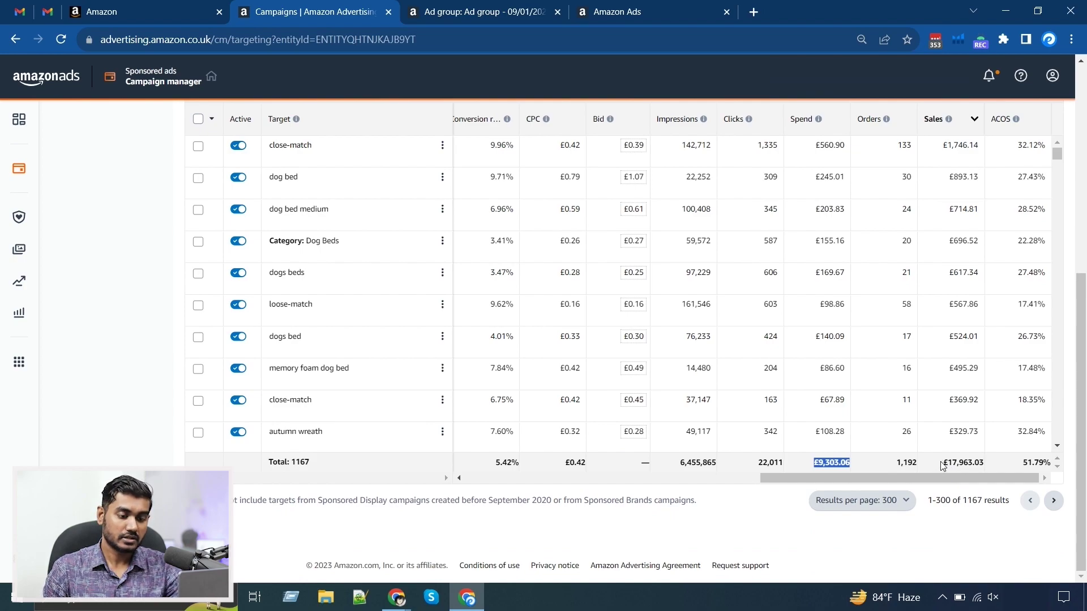
drag(1021, 465, 1049, 464)
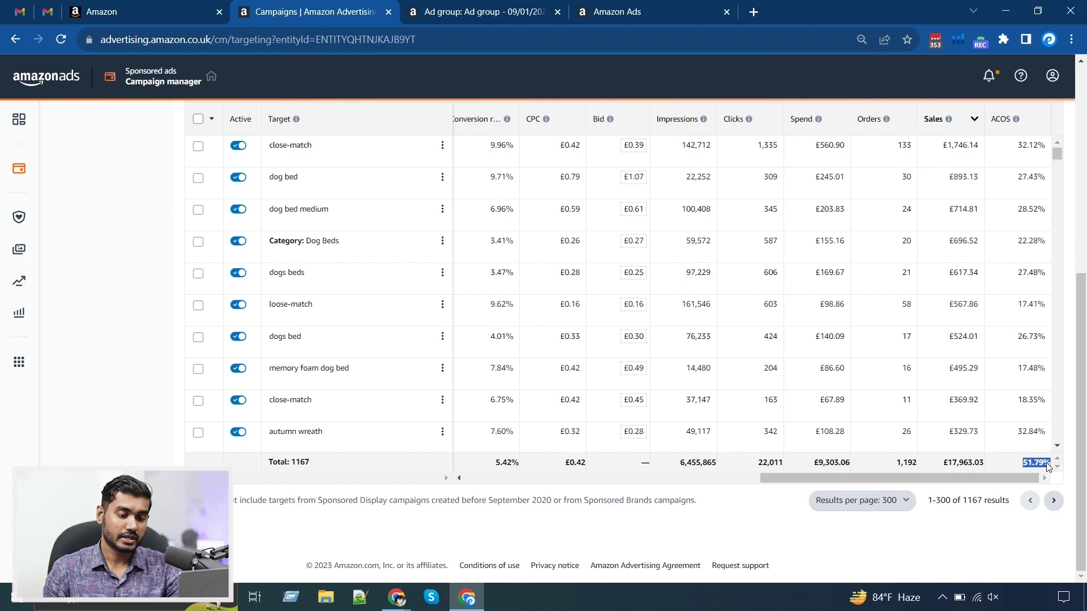
click(1005, 465)
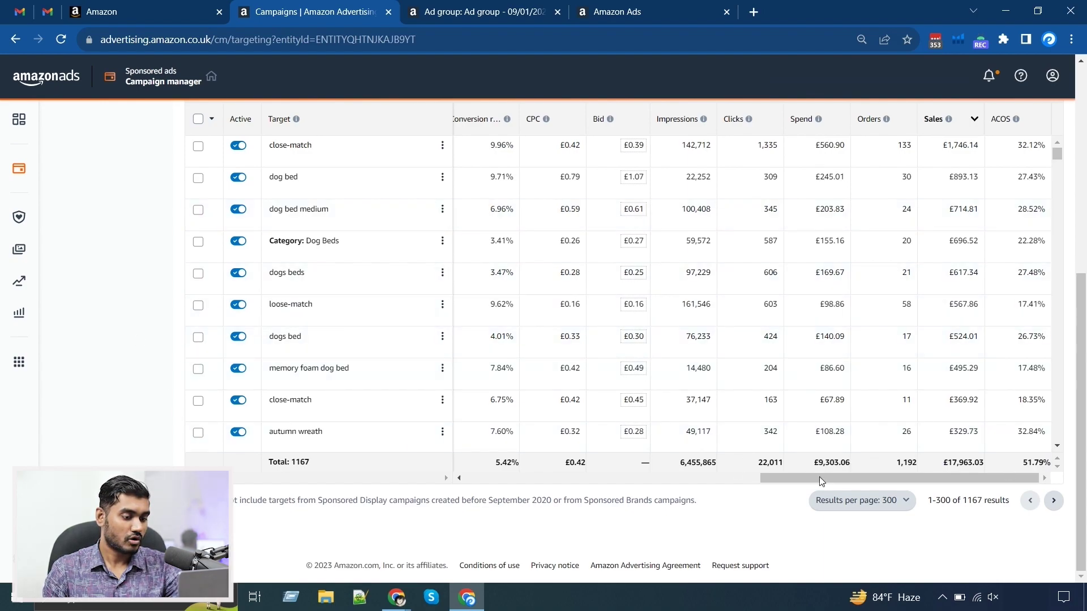
drag(820, 477, 906, 473)
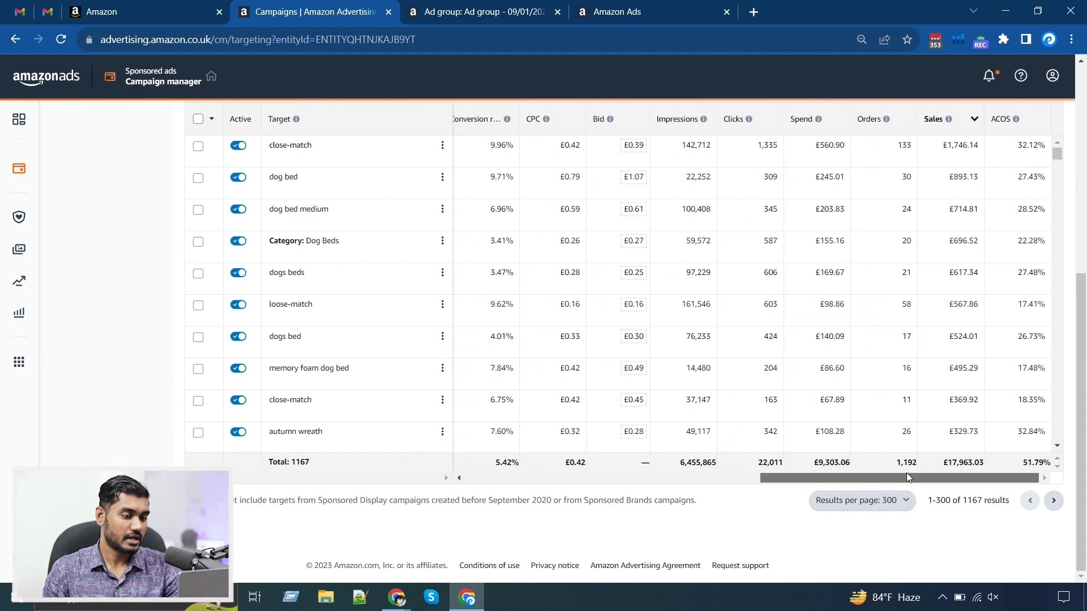
scroll(121, 405, up, 1)
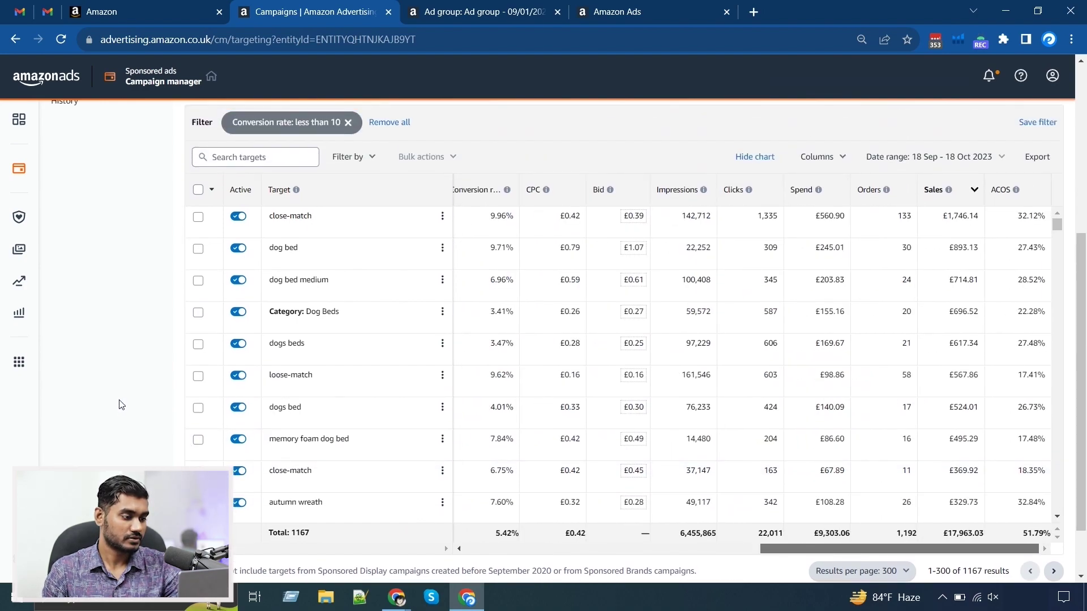
scroll(116, 390, up, 2)
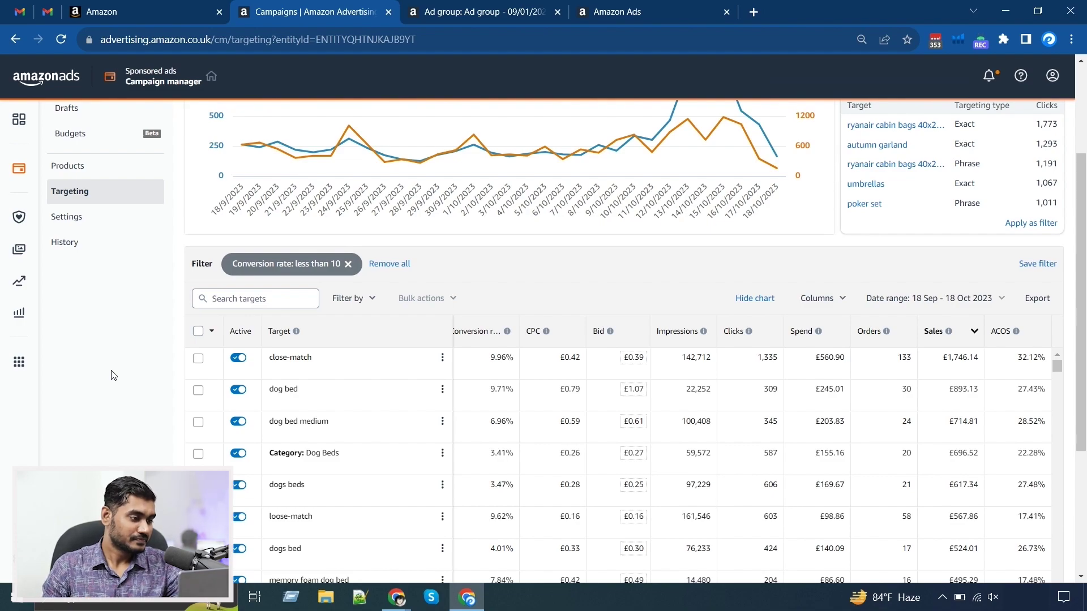
click(349, 263)
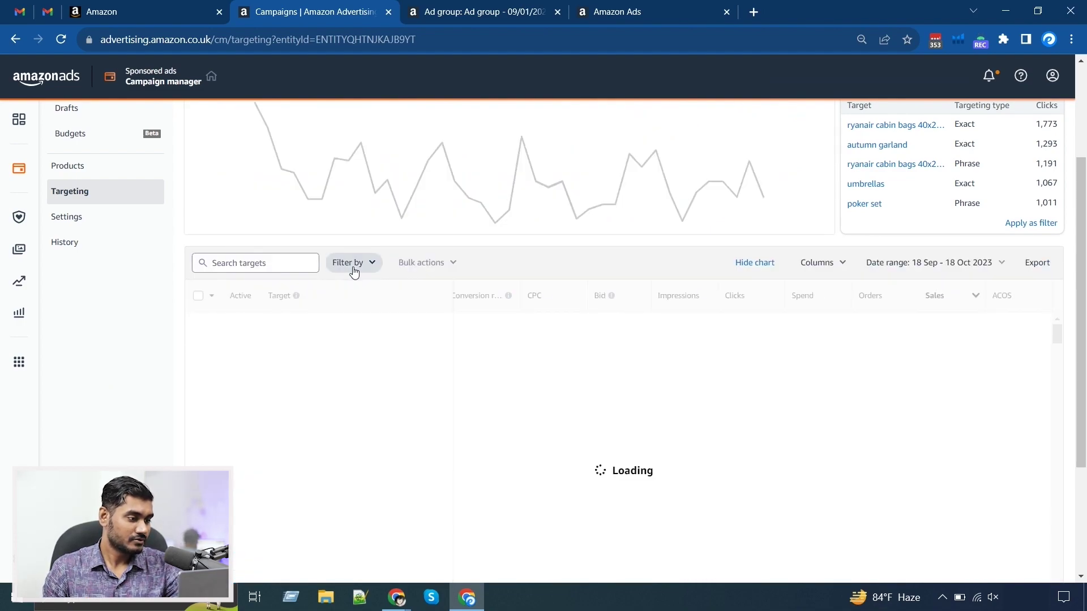
click(354, 270)
scroll(367, 402, down, 1)
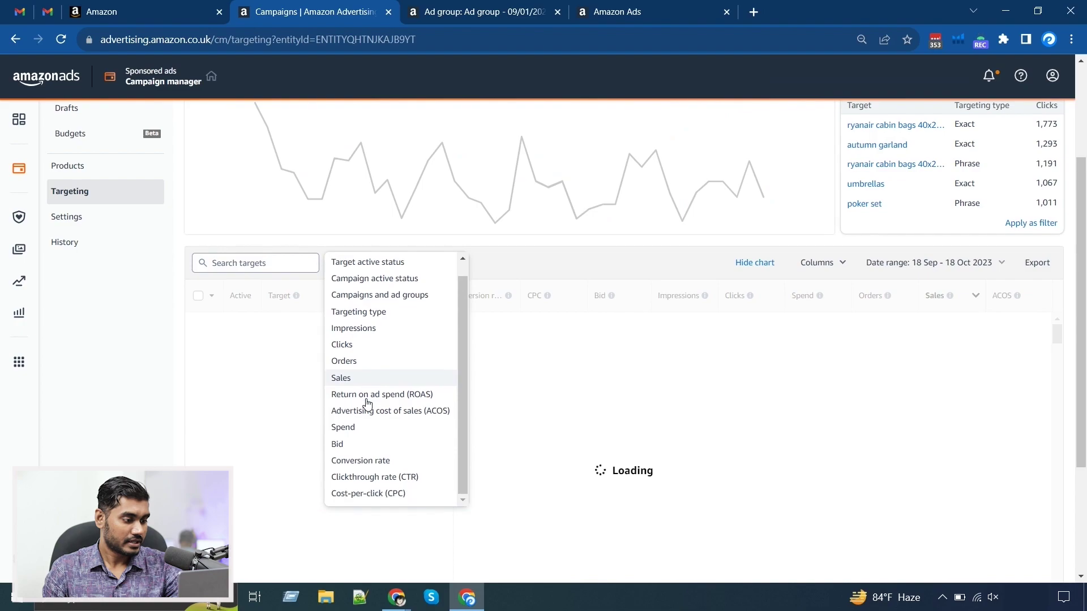
click(364, 378)
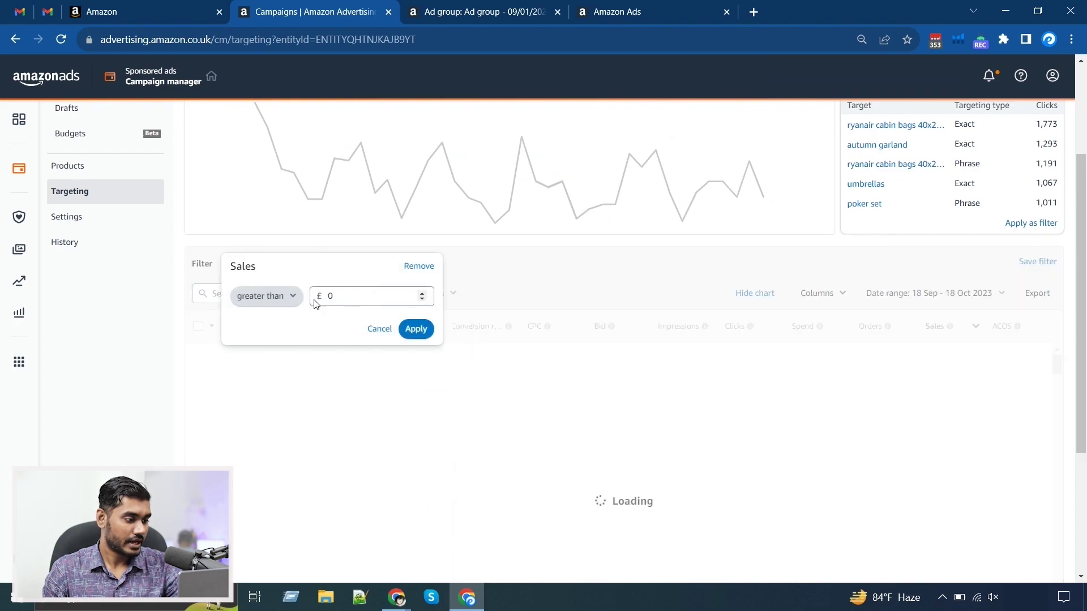
click(282, 301)
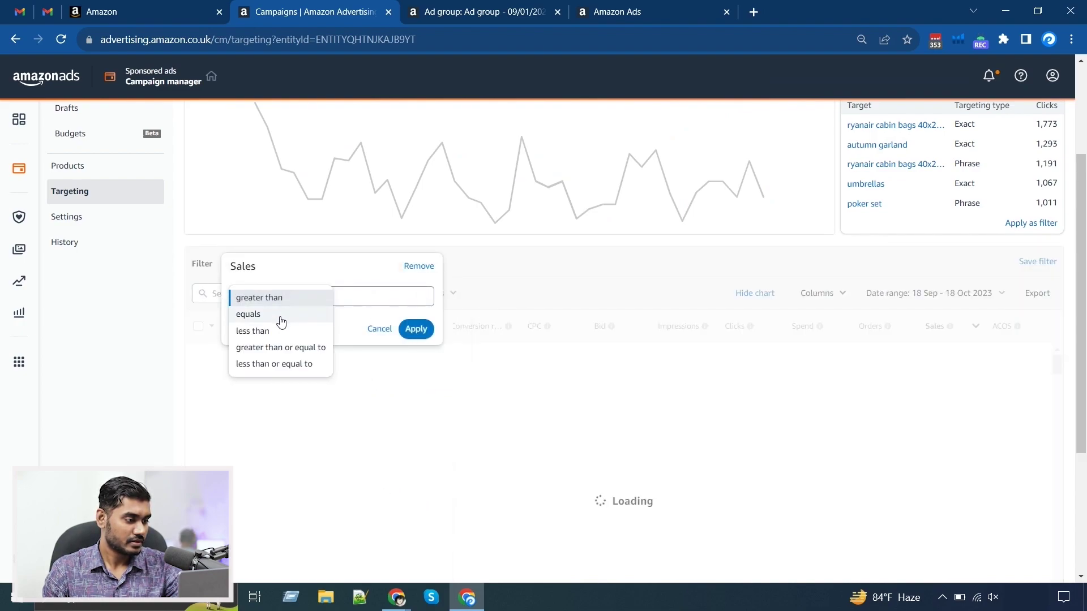
click(281, 321)
click(415, 329)
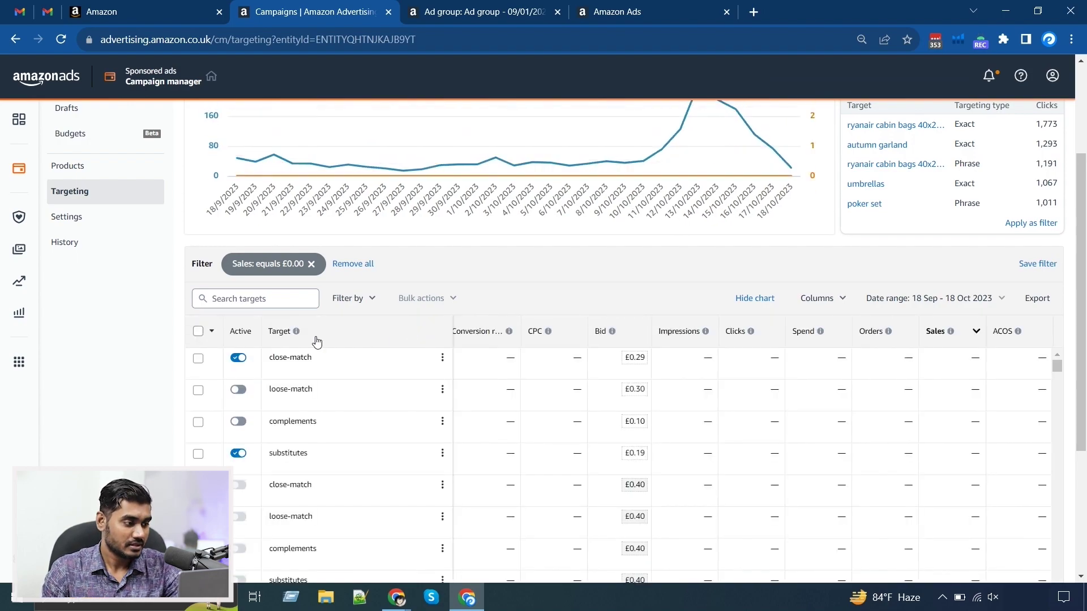
scroll(170, 342, down, 4)
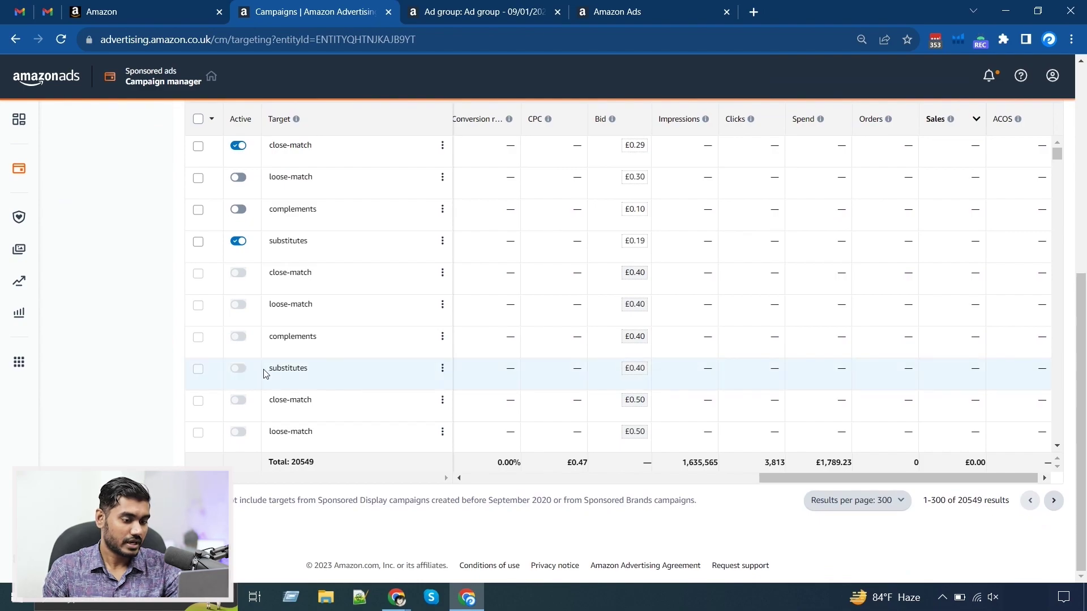
drag(294, 463, 318, 466)
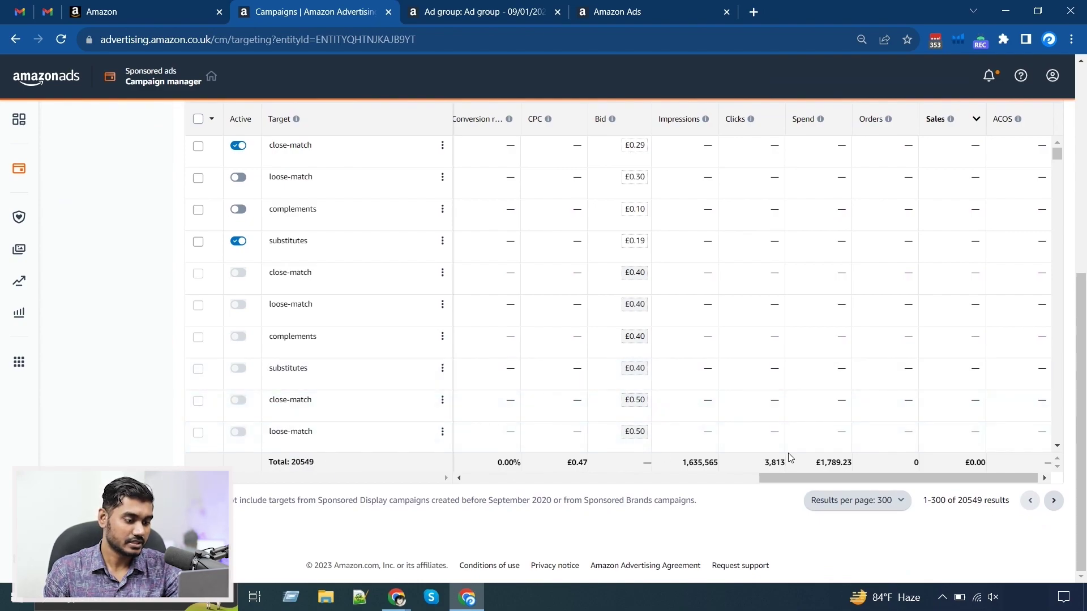
double_click(801, 463)
scroll(808, 464, up, 3)
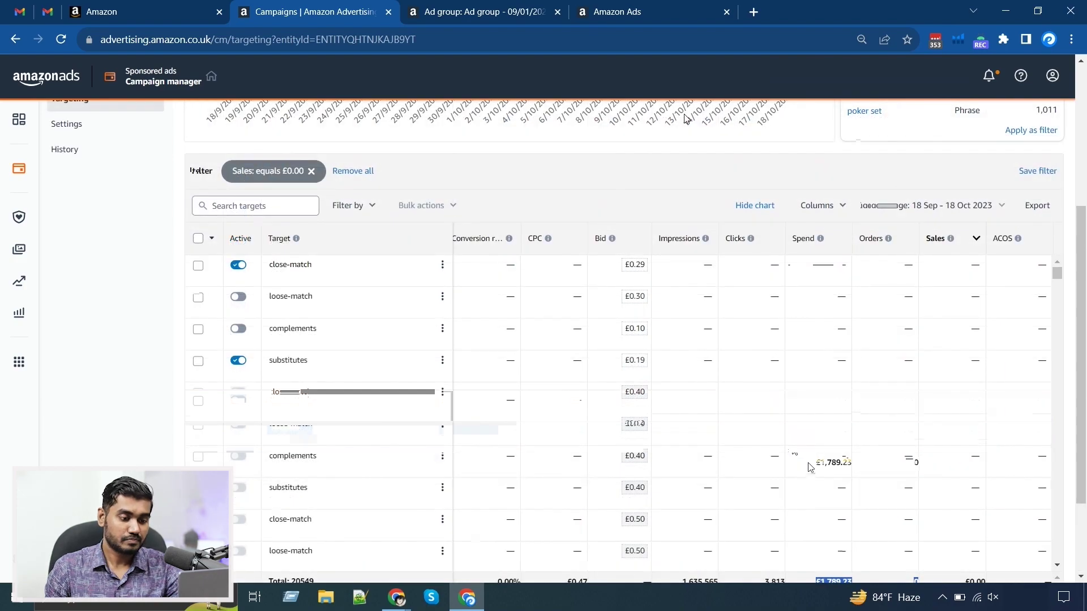
scroll(808, 464, down, 3)
drag(809, 466, 876, 467)
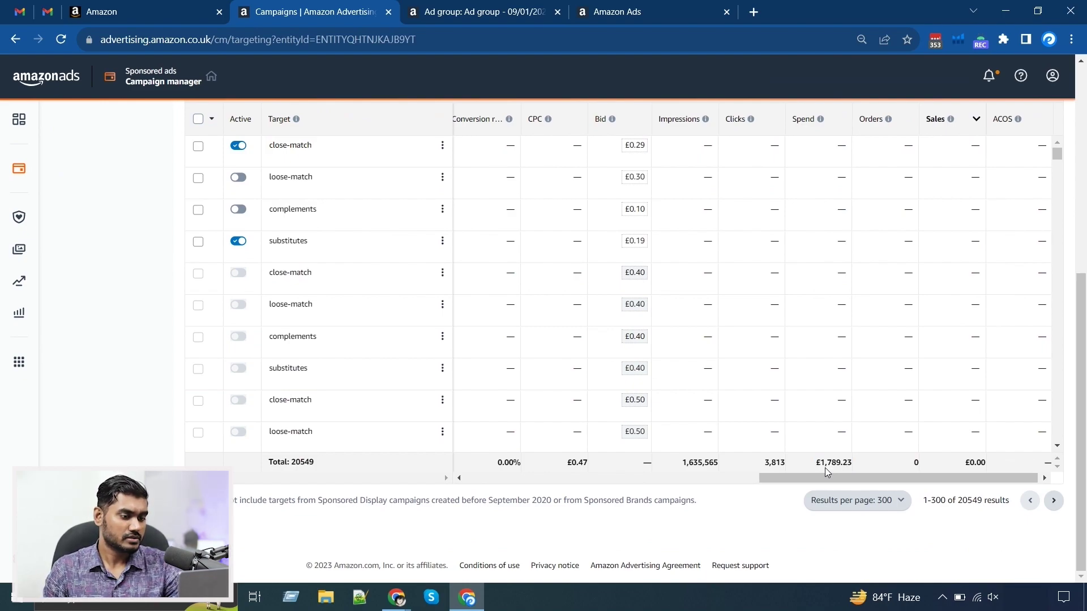
scroll(824, 468, up, 1)
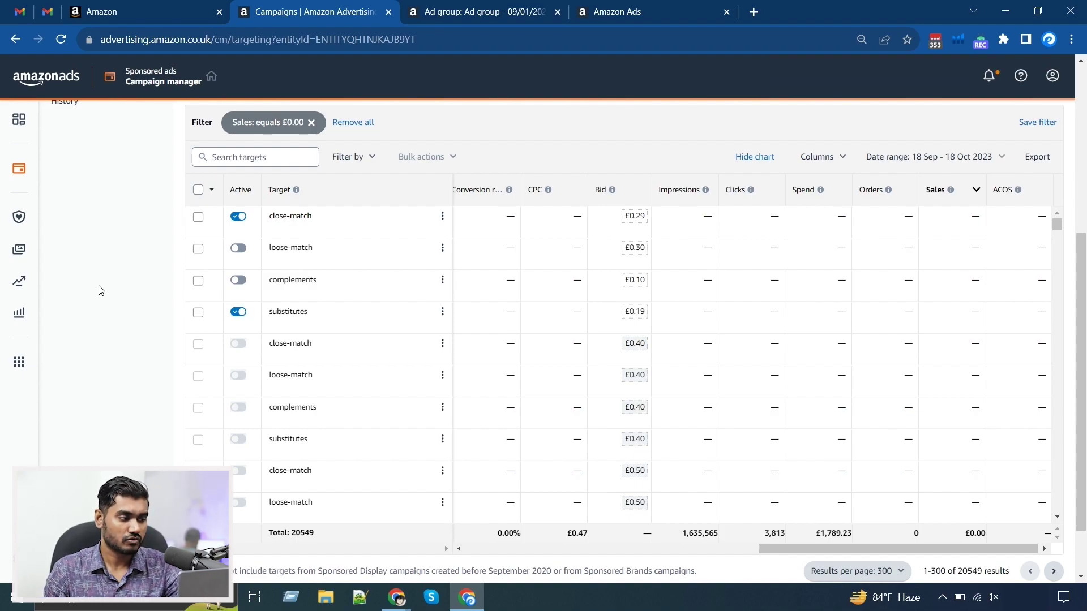
click(352, 122)
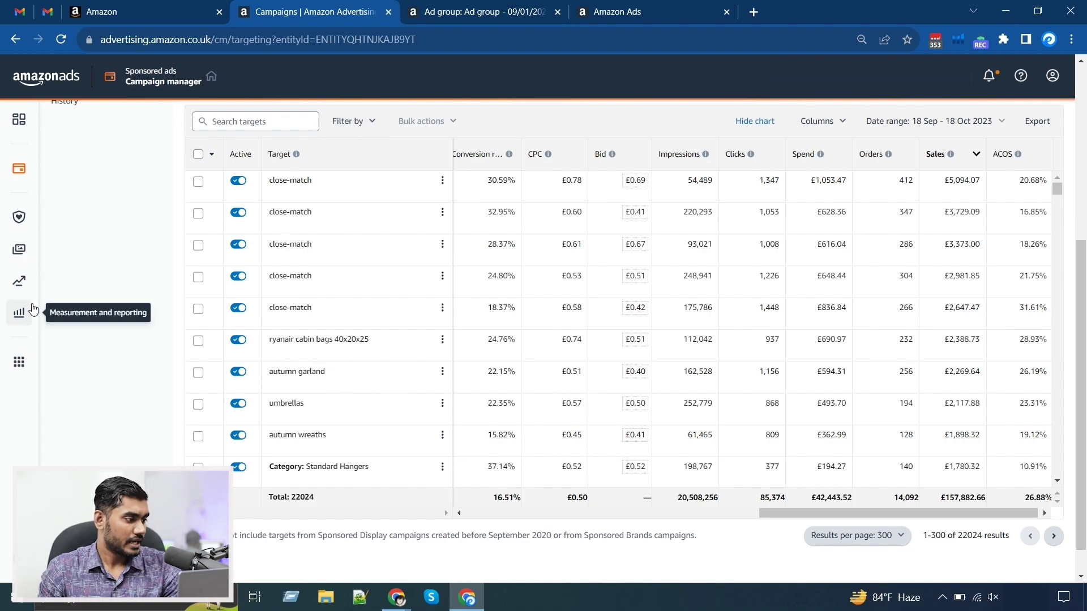
Create and run a Sponsored Products Search term report from Sponsored ads reports.
mouse_move(22, 316)
click(73, 209)
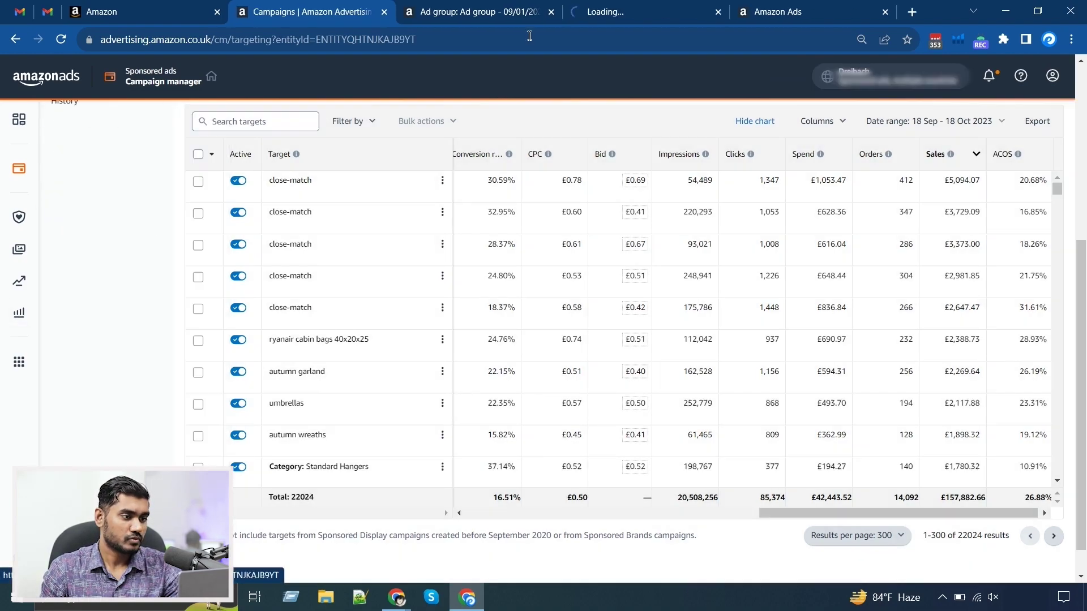
click(633, 8)
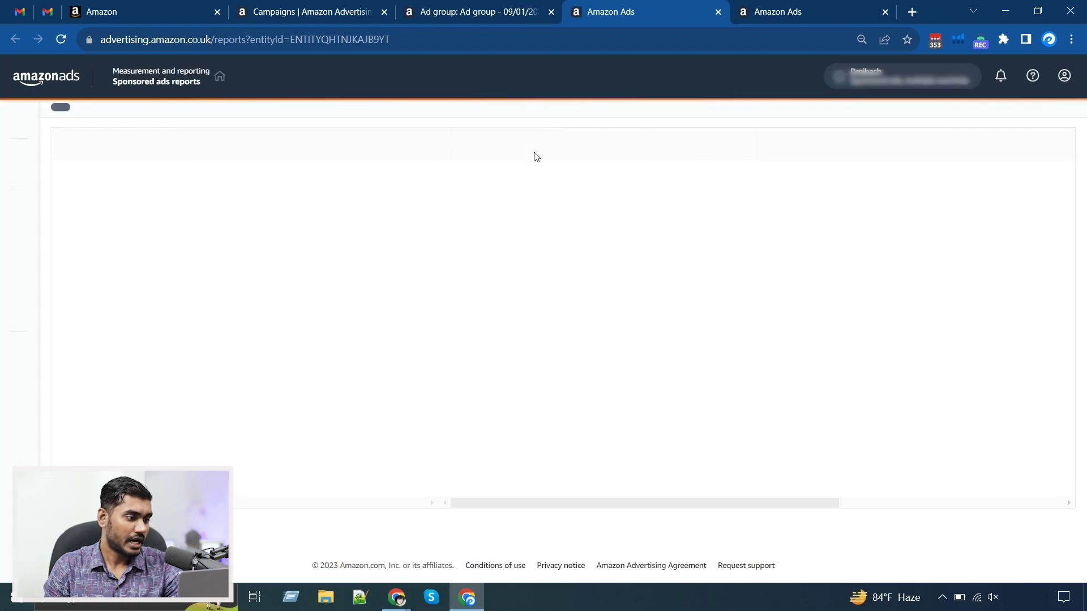
click(100, 156)
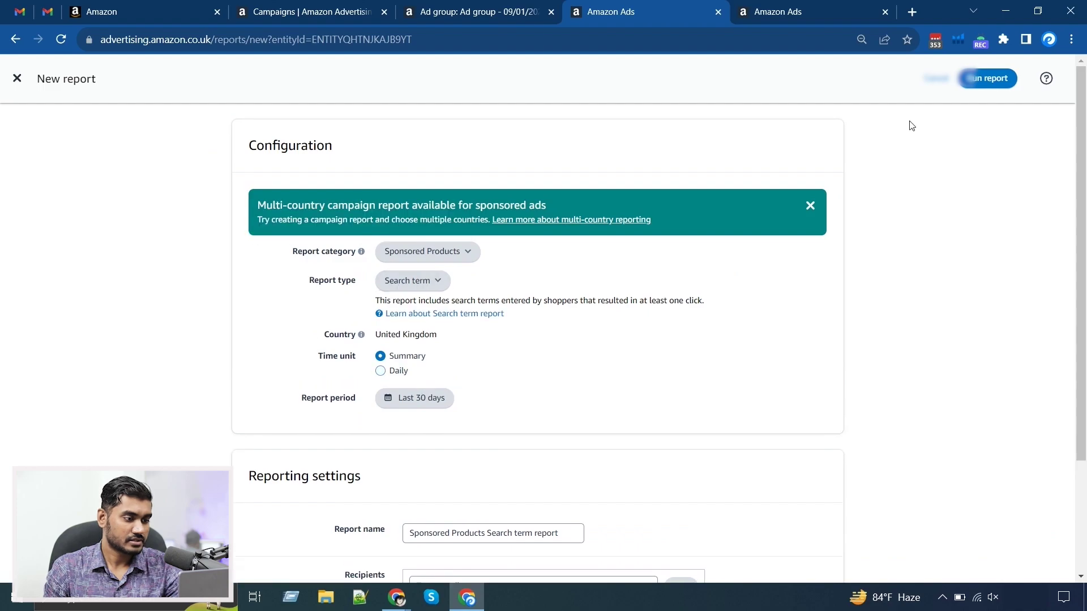
click(985, 78)
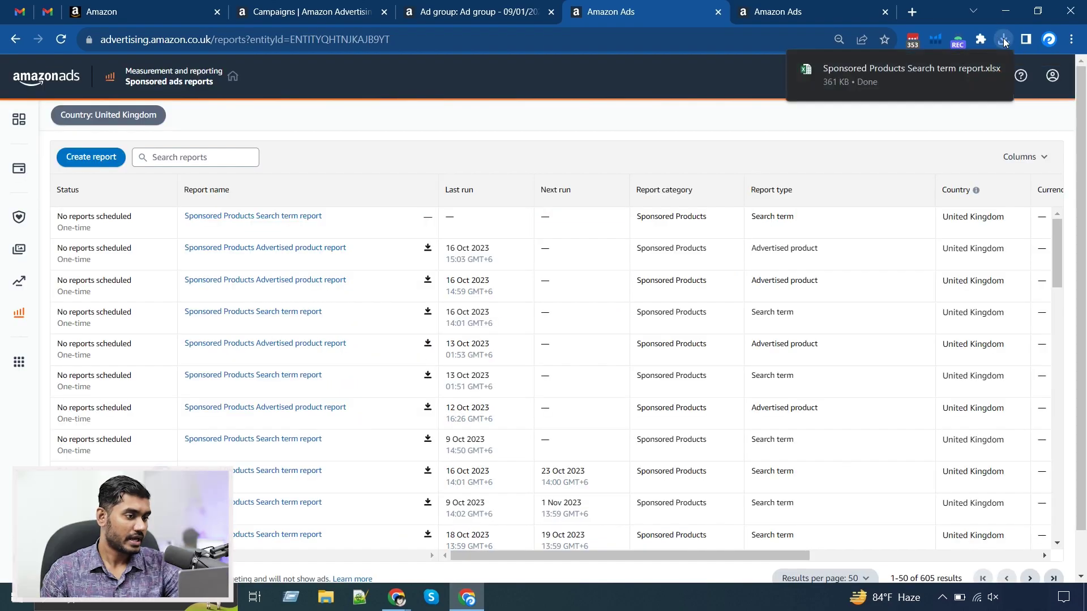
mouse_move(905, 69)
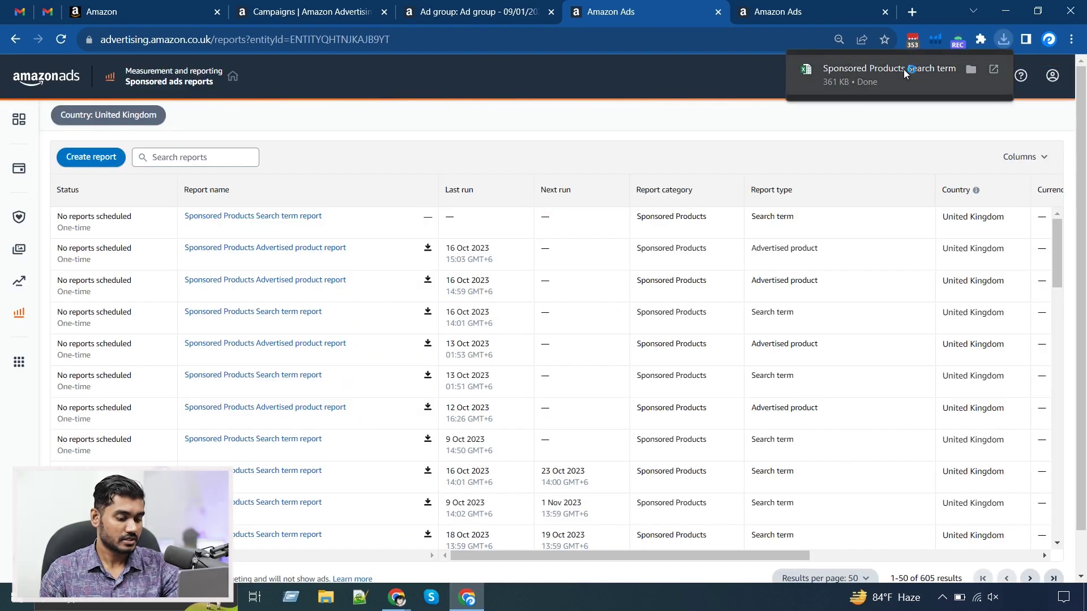
Open Search term report.xlsx and add filter arrows to the header row.
click(903, 69)
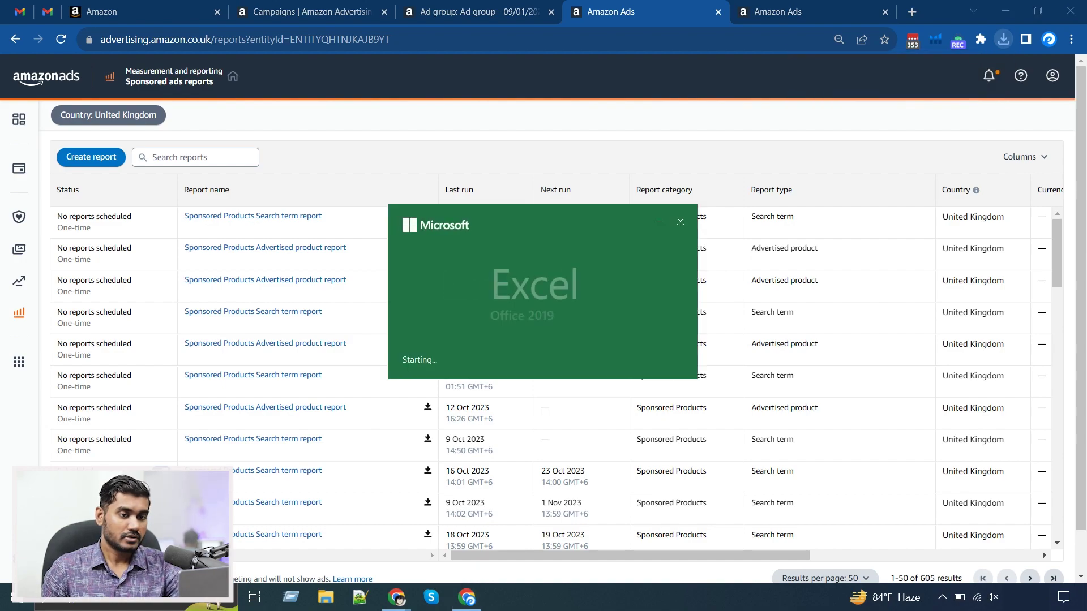
click(1016, 77)
click(1025, 159)
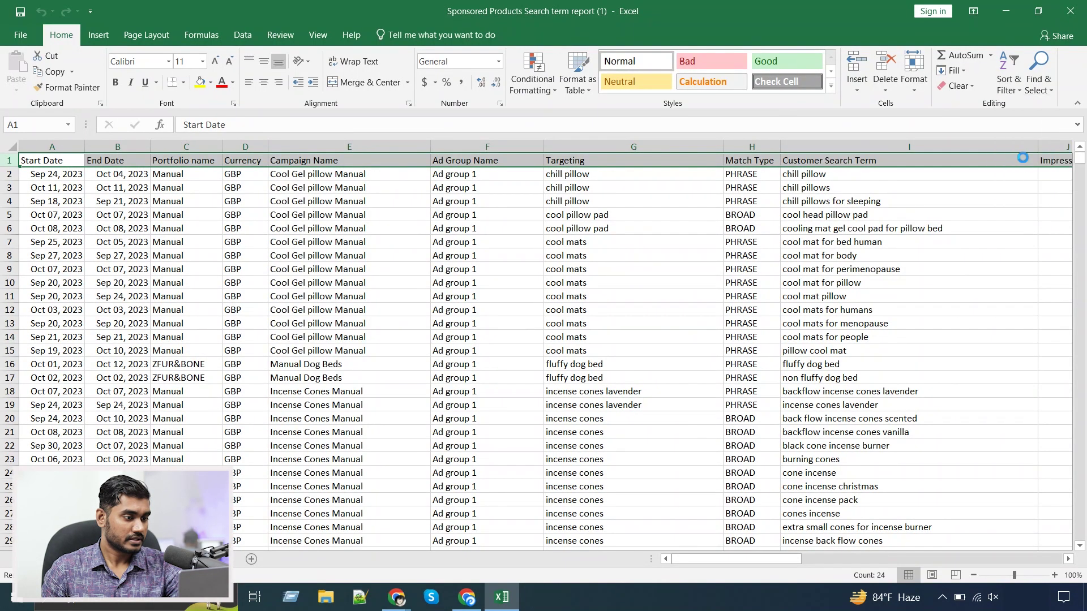
Inspect the Targeting, match type and customer search term cells.
click(604, 170)
key(Right)
key(Right)
key(Right)
key(Right)
key(Right)
key(Right)
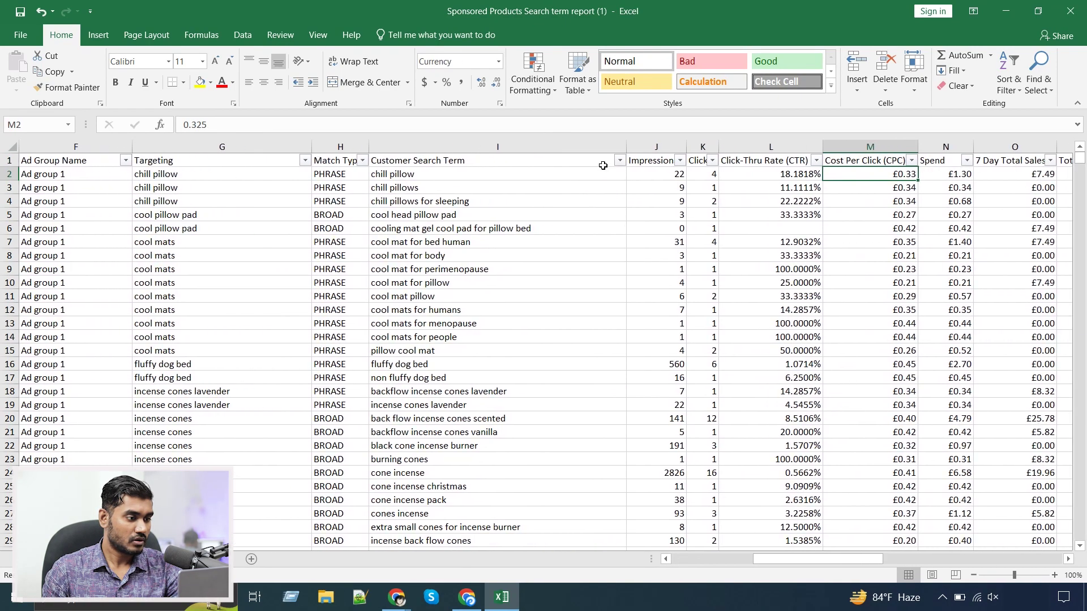
key(Right)
key(Right)
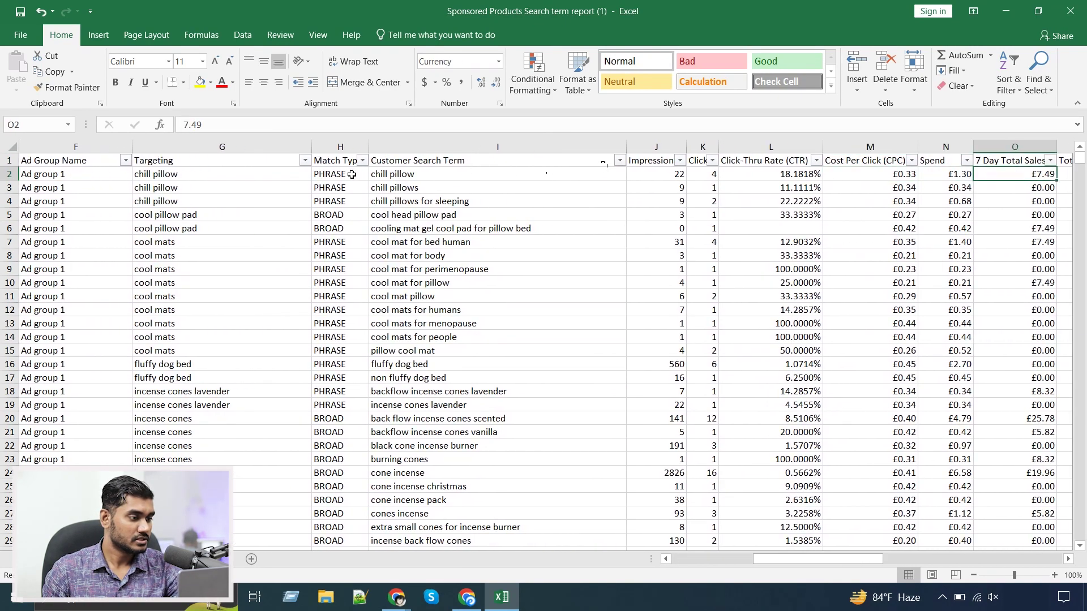
click(326, 184)
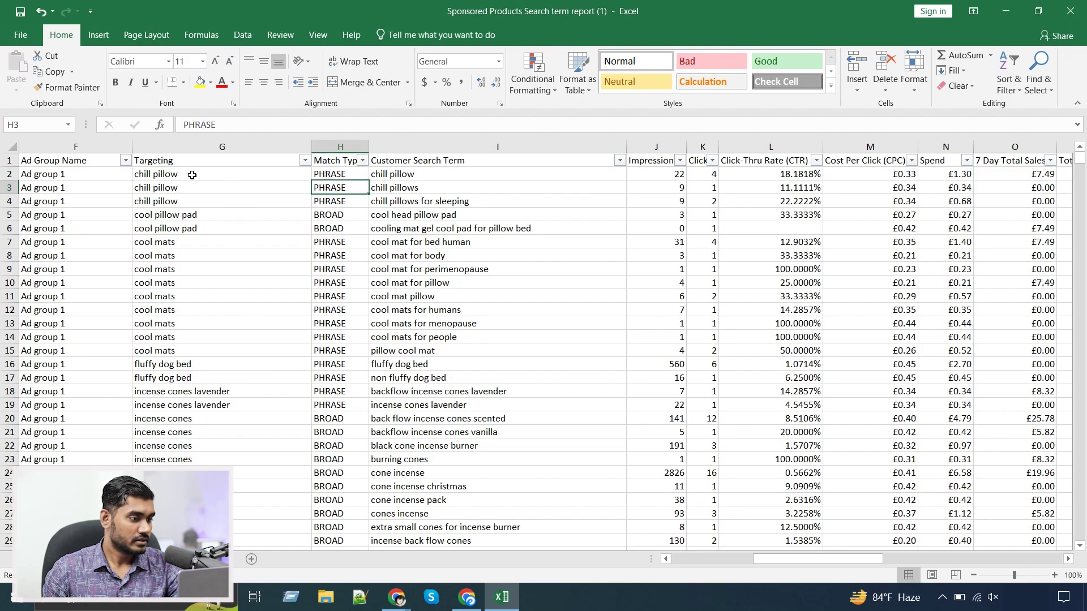
click(192, 173)
click(382, 168)
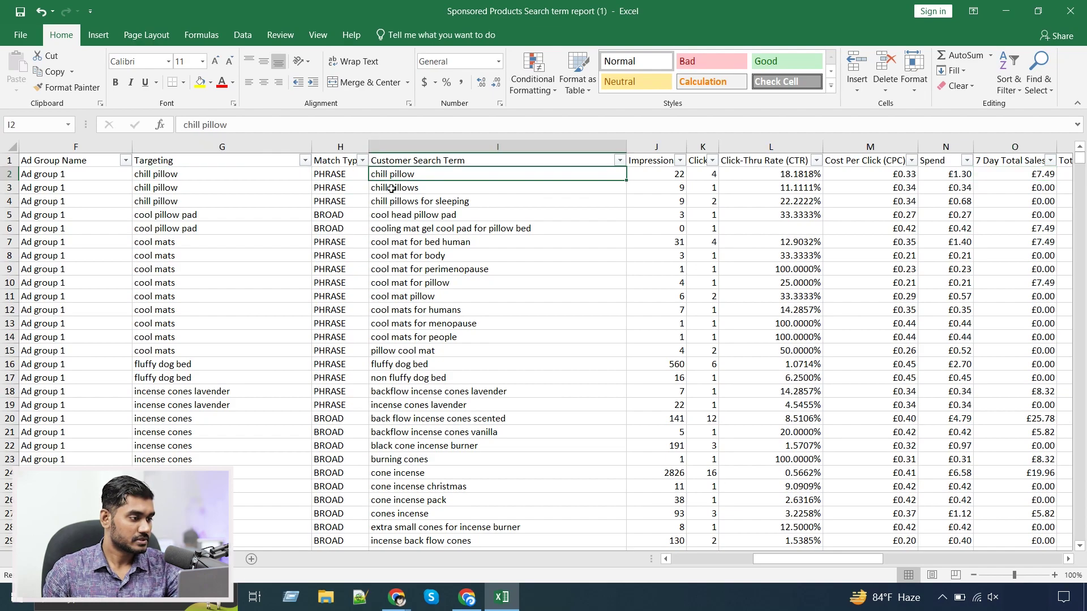
click(391, 188)
click(392, 201)
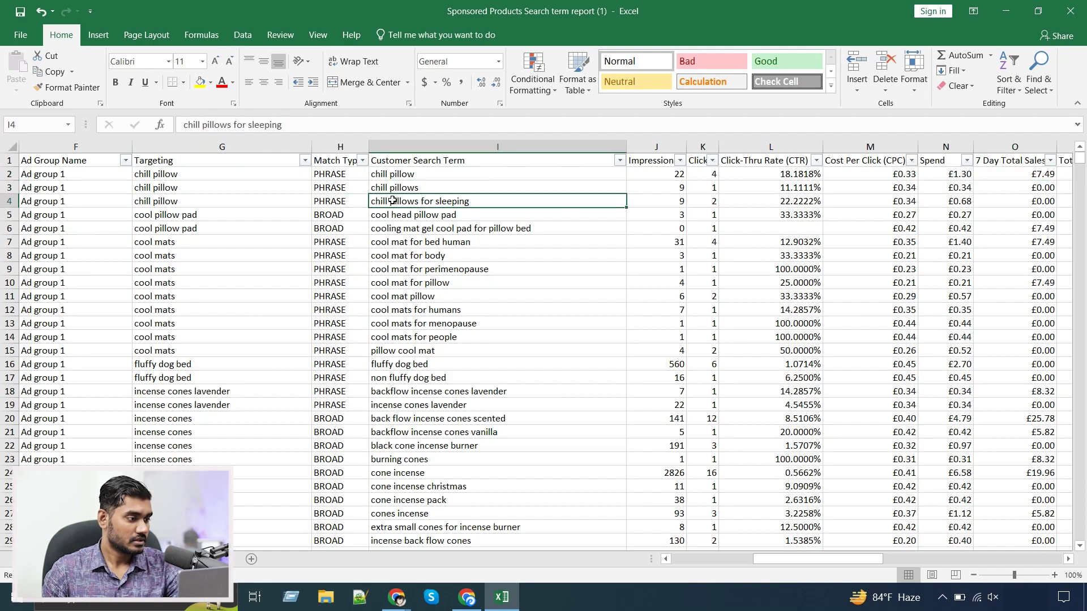
click(206, 201)
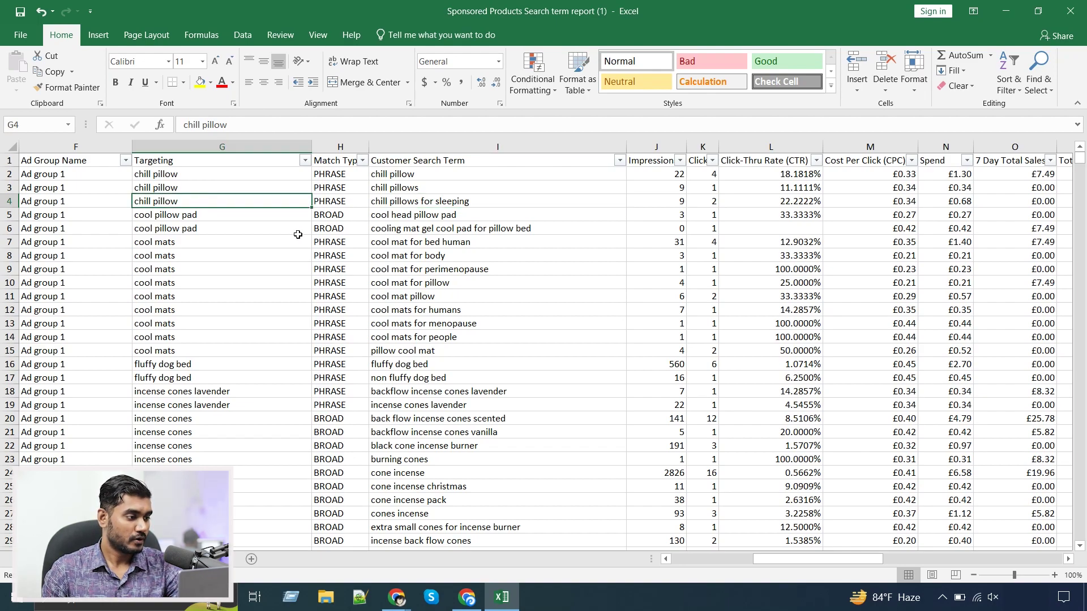
Select the cool mats rows and their search terms for a closer look.
drag(182, 242, 414, 351)
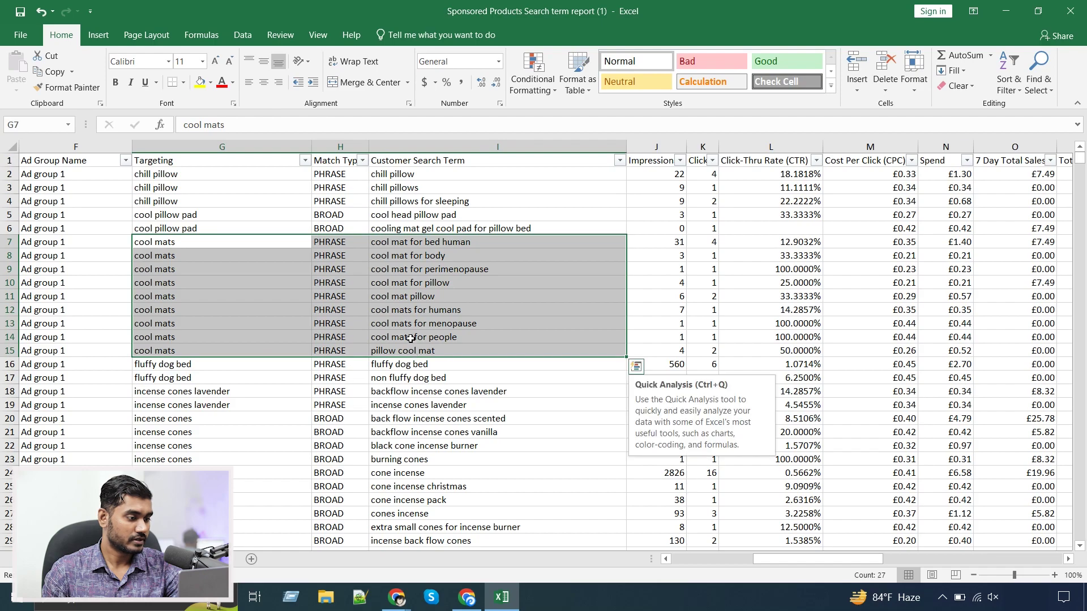
click(421, 246)
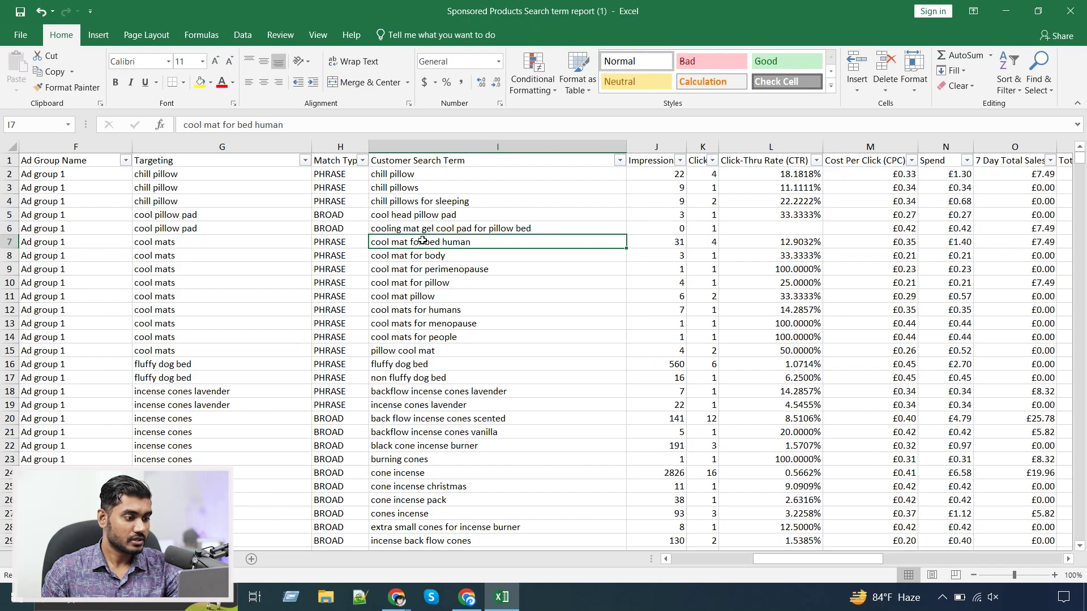
drag(423, 244, 378, 347)
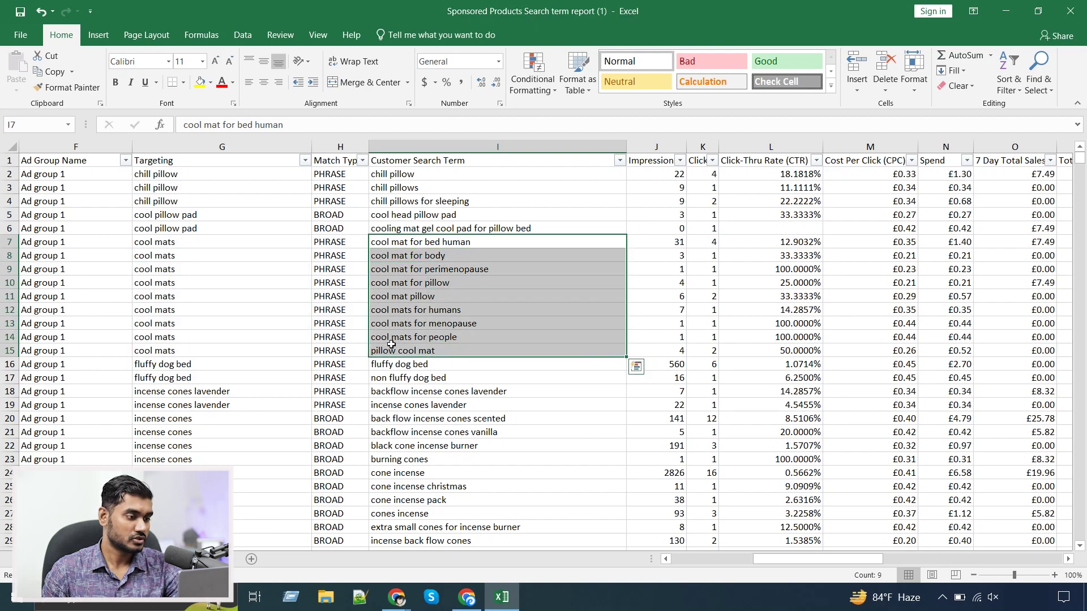
click(444, 312)
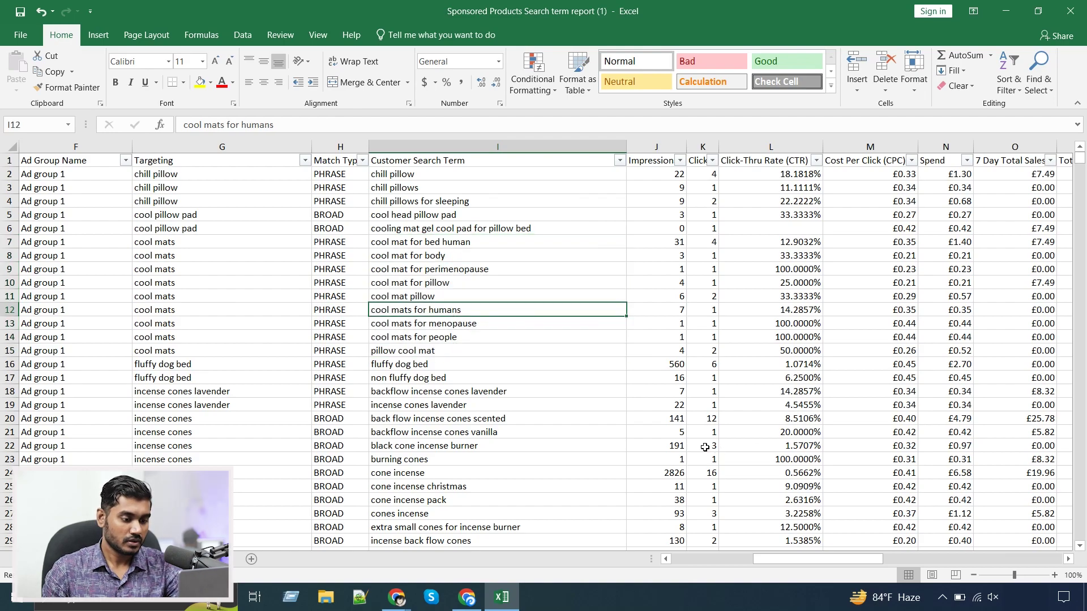
mouse_move(770, 555)
mouse_down()
mouse_move(804, 556)
mouse_move(788, 554)
mouse_up()
Filter 7 Day Total Sales to show only £0.00.
click(921, 353)
click(937, 161)
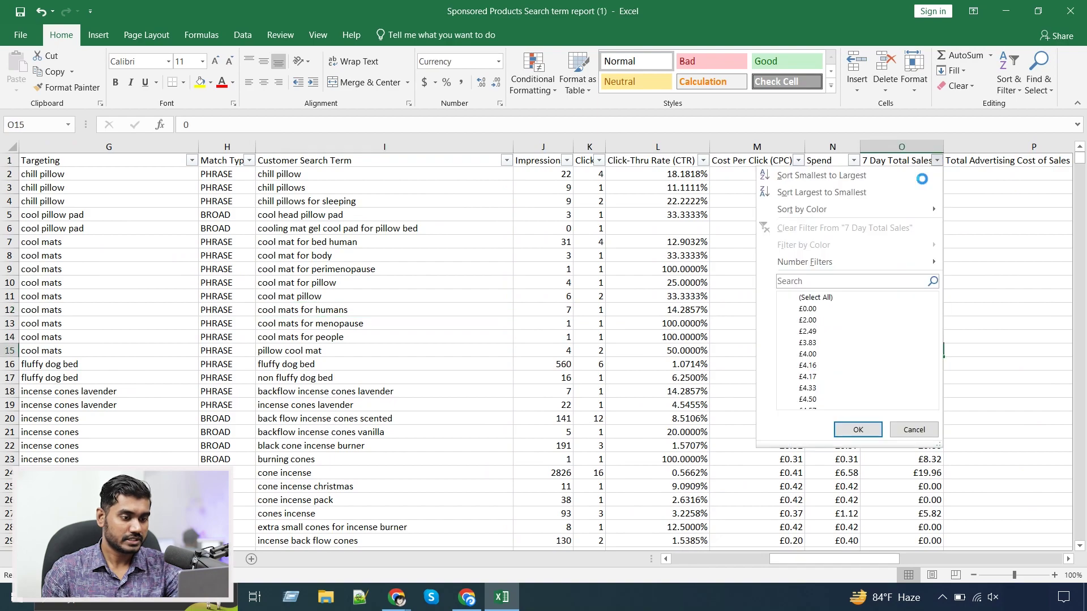
click(828, 298)
click(808, 311)
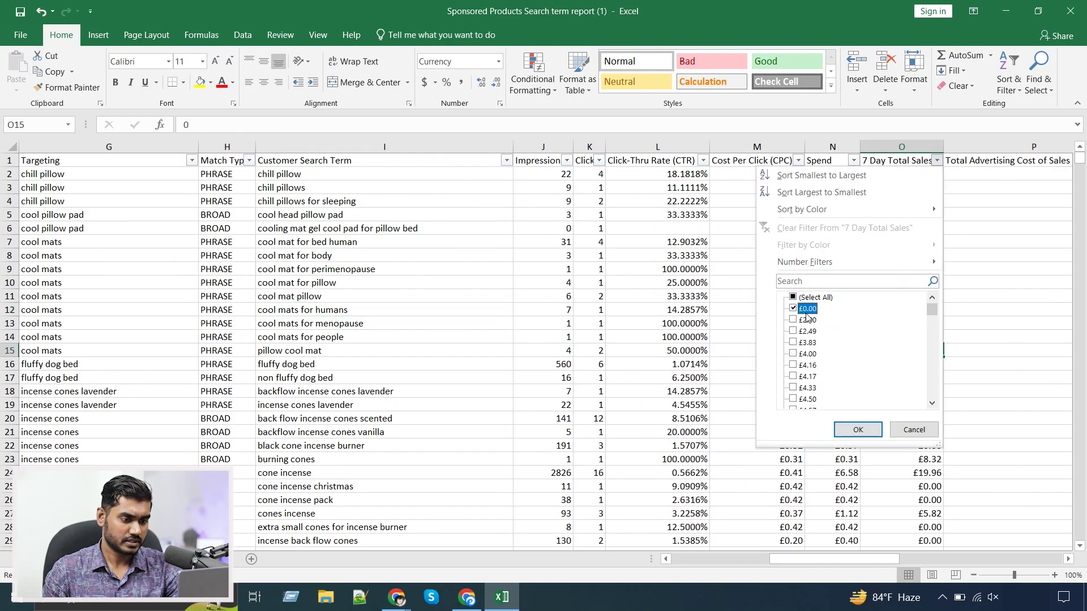
click(859, 429)
Inspect the filtered sales, Spend, cost-per-click and CTR values, selecting the Spend column.
click(897, 202)
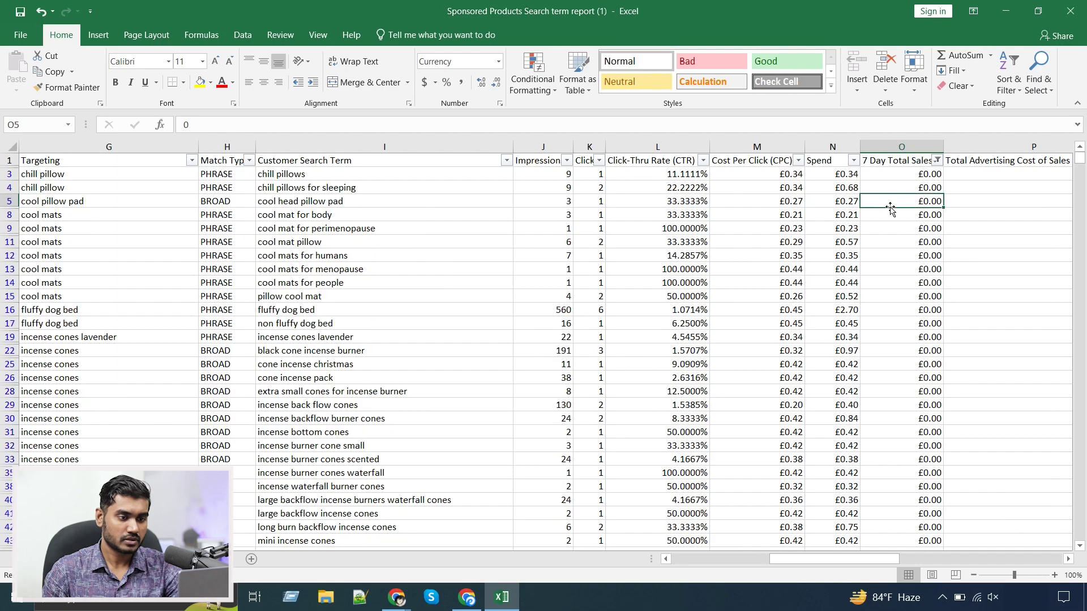
click(897, 174)
click(901, 146)
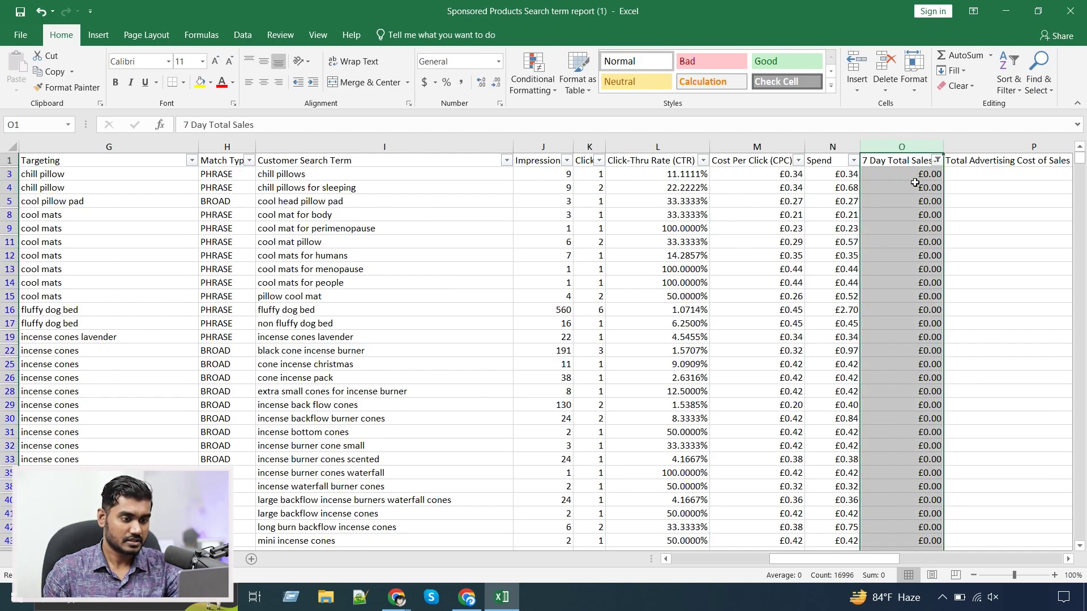
click(832, 146)
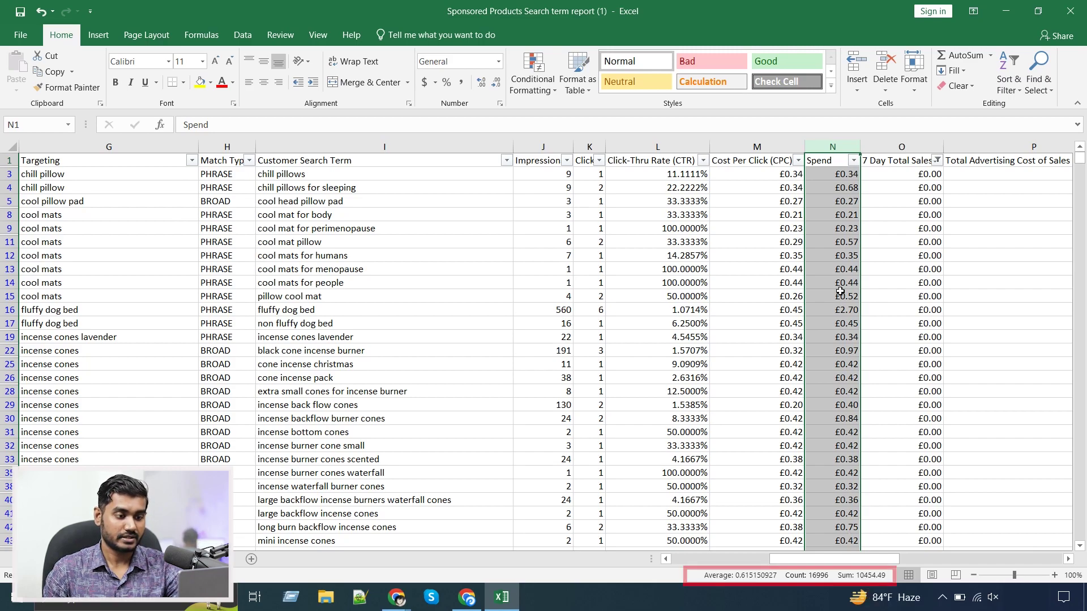
click(791, 244)
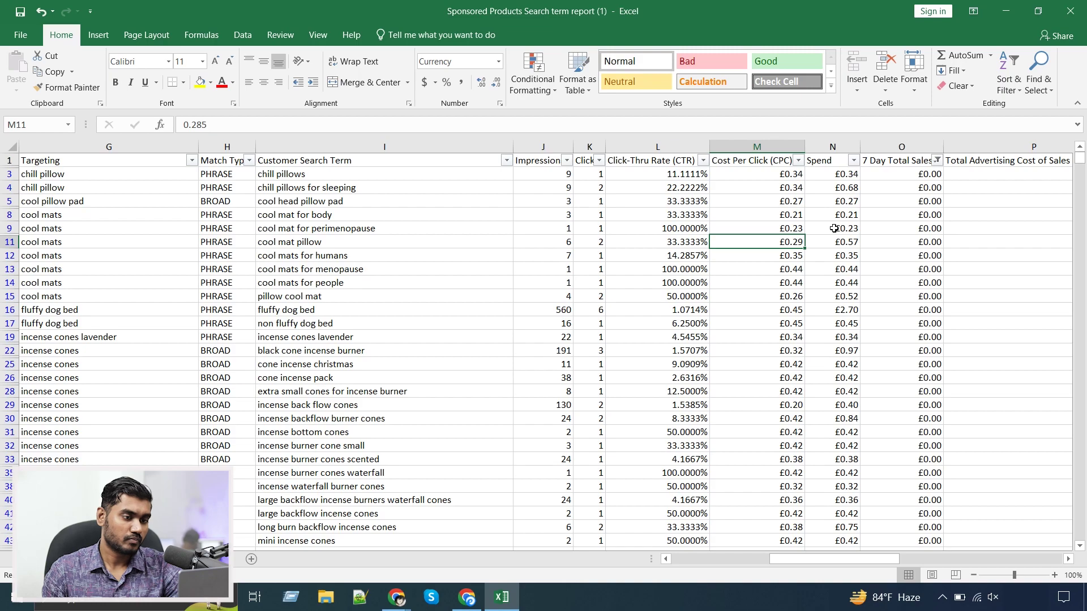
click(833, 147)
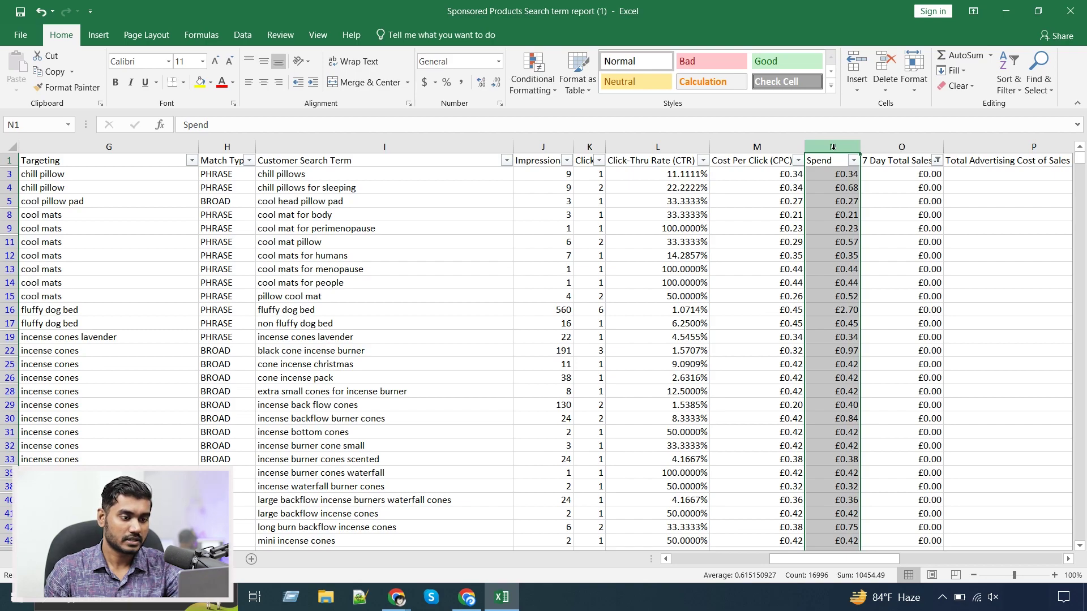
click(793, 215)
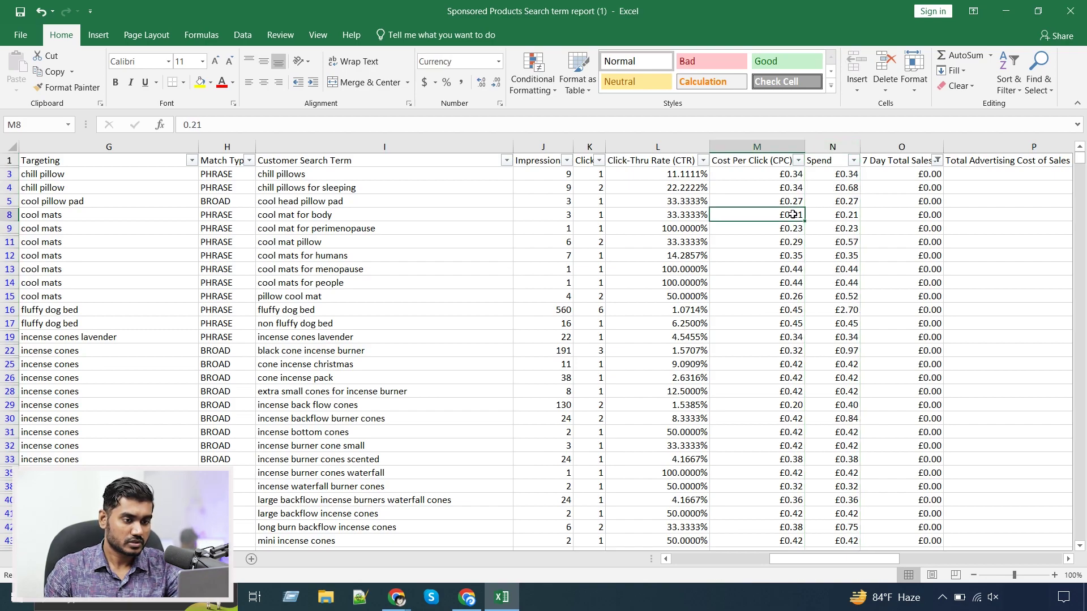
click(687, 213)
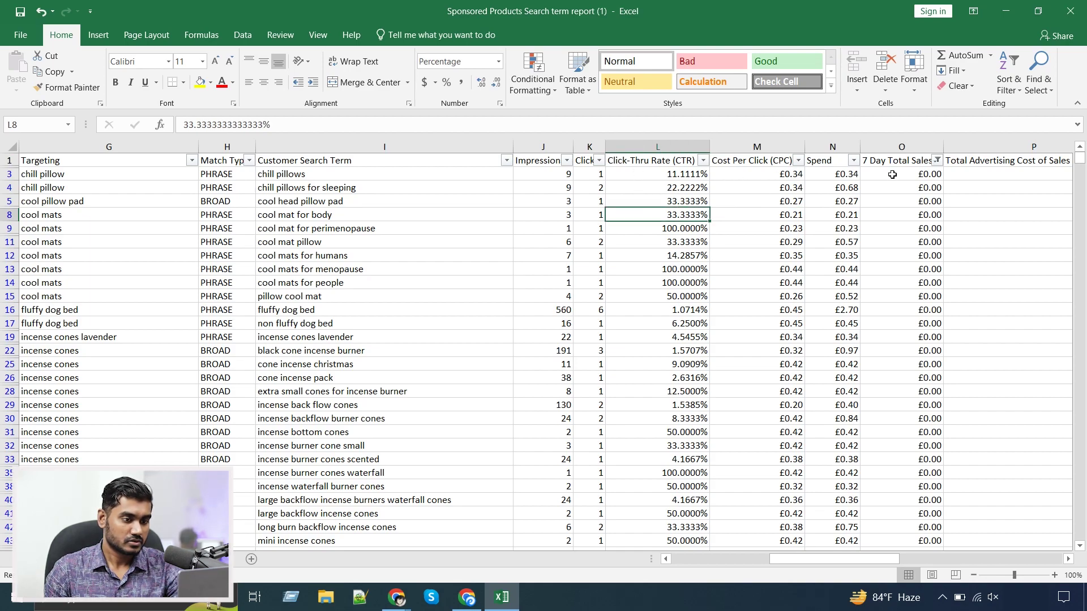
click(855, 147)
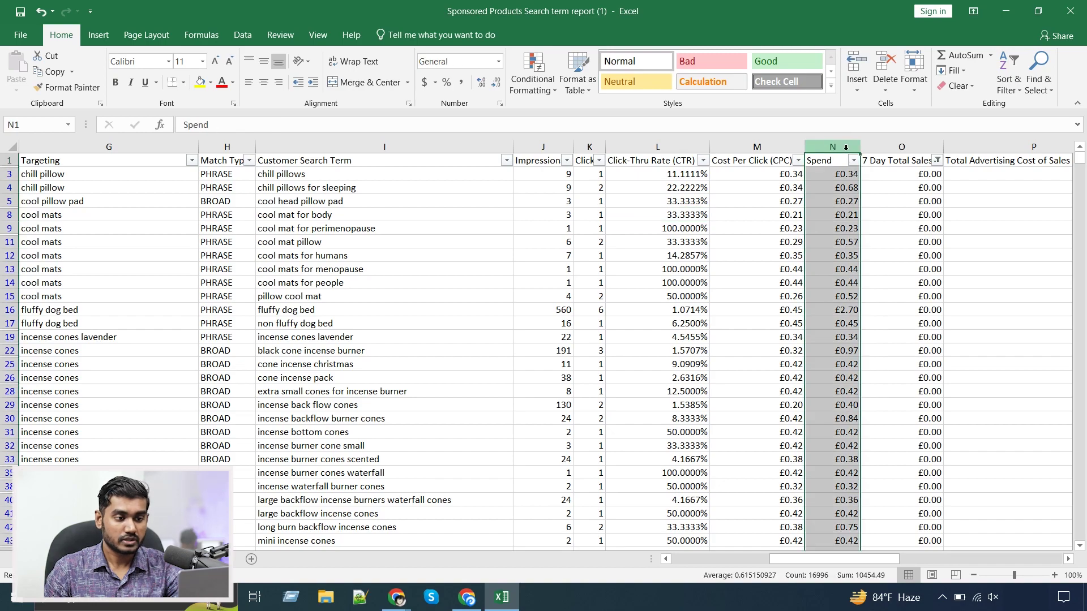
click(992, 91)
Sort the whole table by Spend, largest to smallest, topped by 25.54.
click(1005, 123)
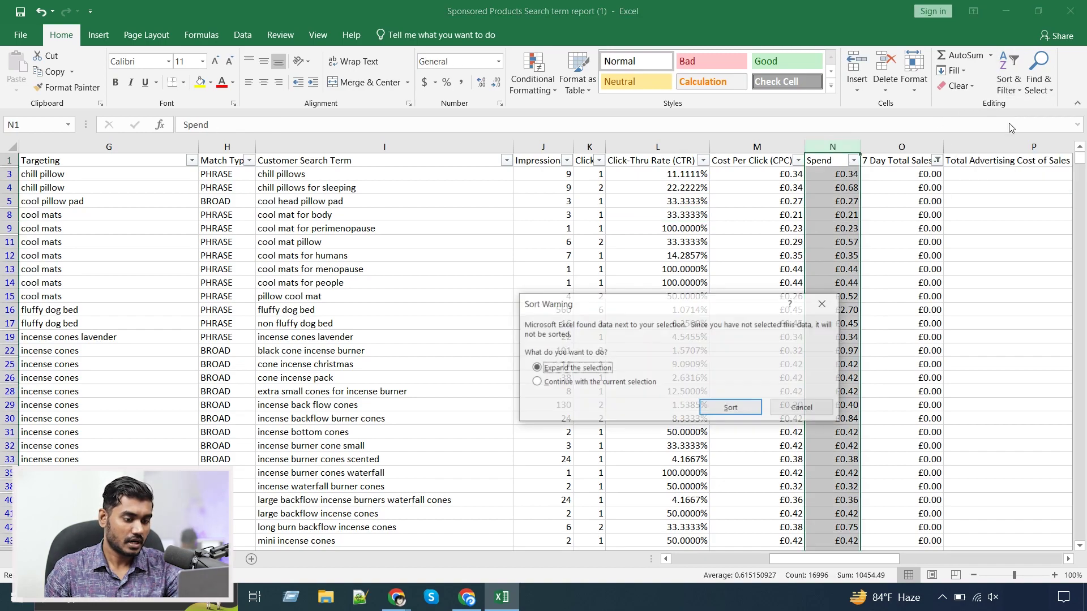
click(721, 405)
click(870, 219)
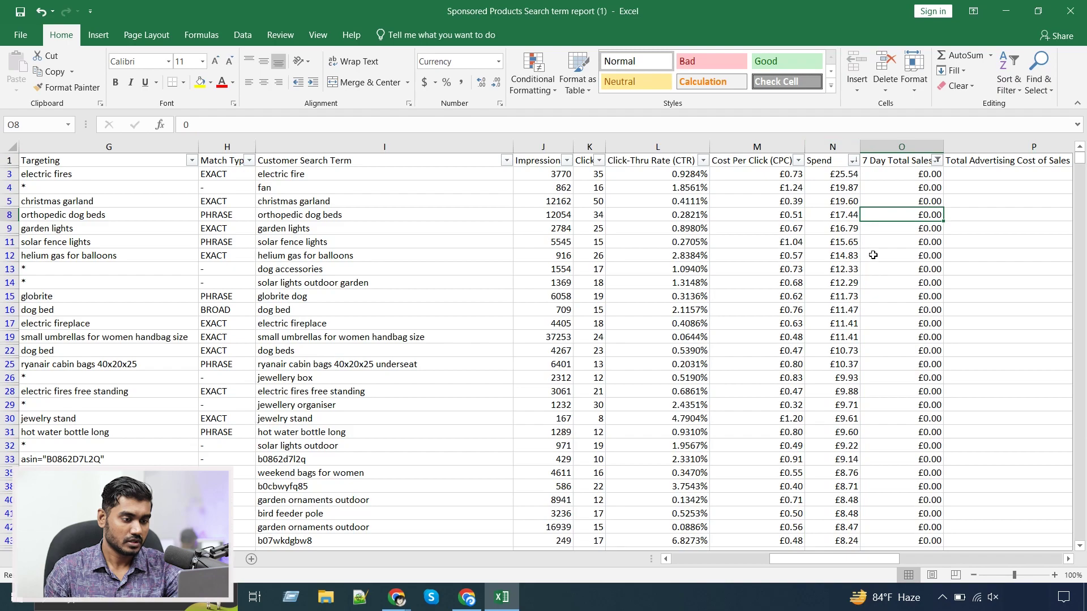
click(844, 174)
click(892, 175)
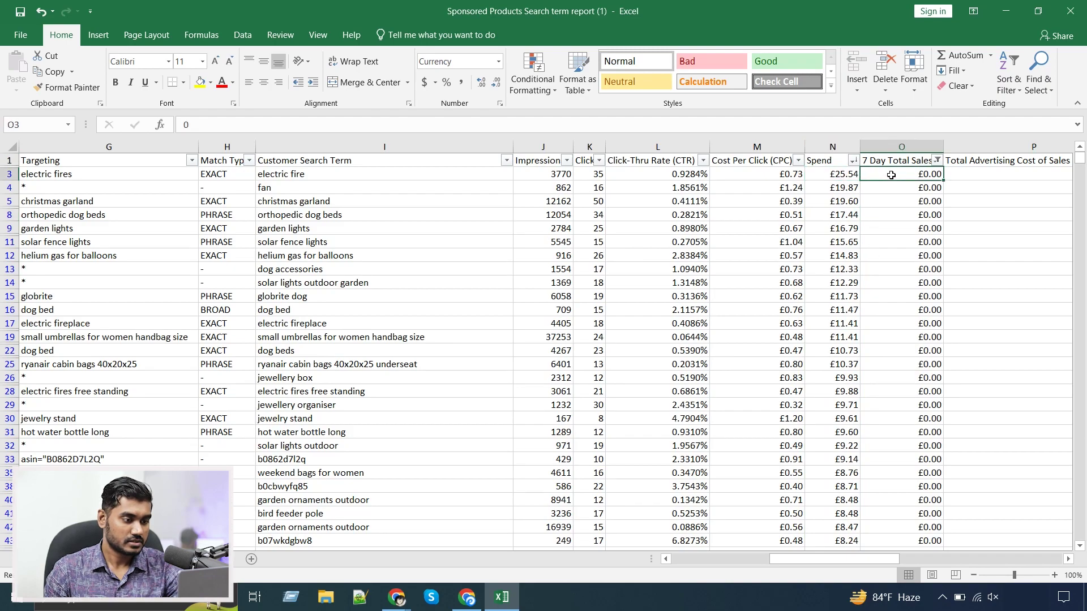
click(837, 174)
drag(836, 175, 840, 287)
Scroll back up and select the garden ornaments outdoor row.
scroll(844, 340, up, 8)
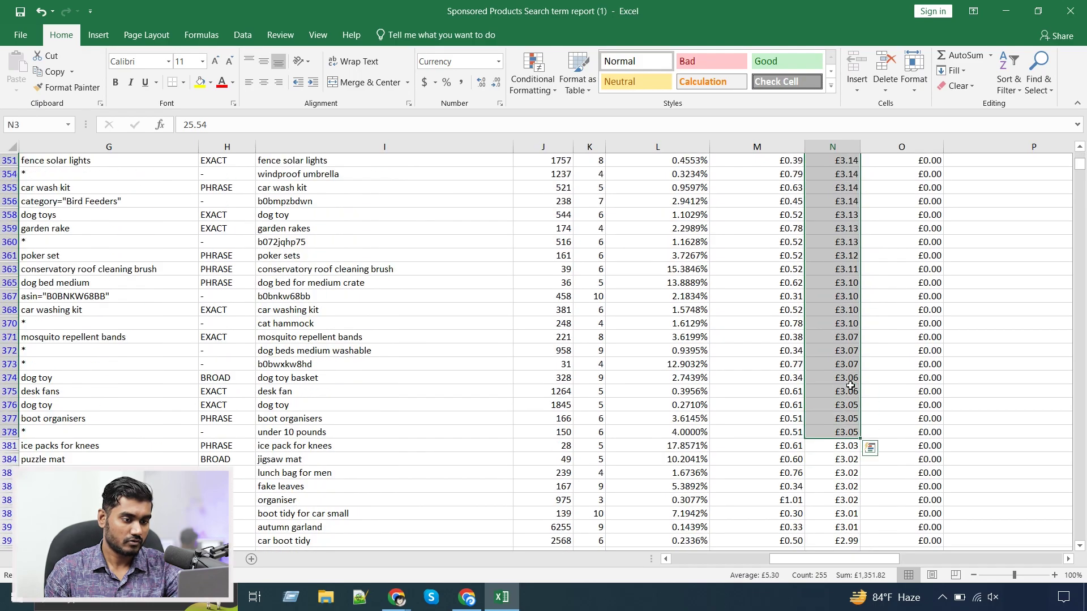
scroll(850, 377, up, 20)
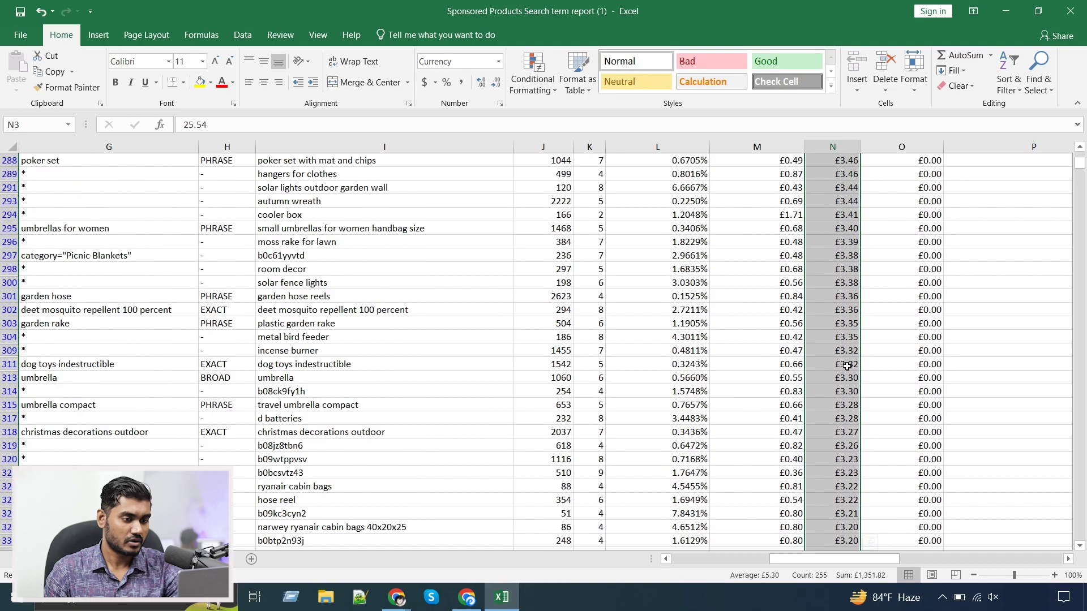
scroll(848, 367, up, 7)
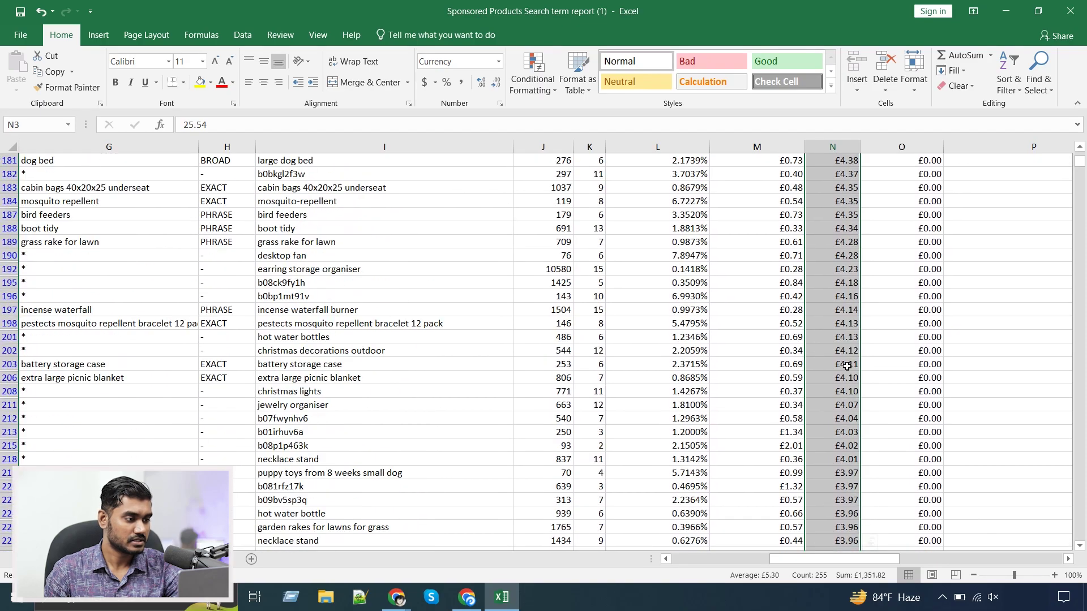
scroll(847, 367, up, 1)
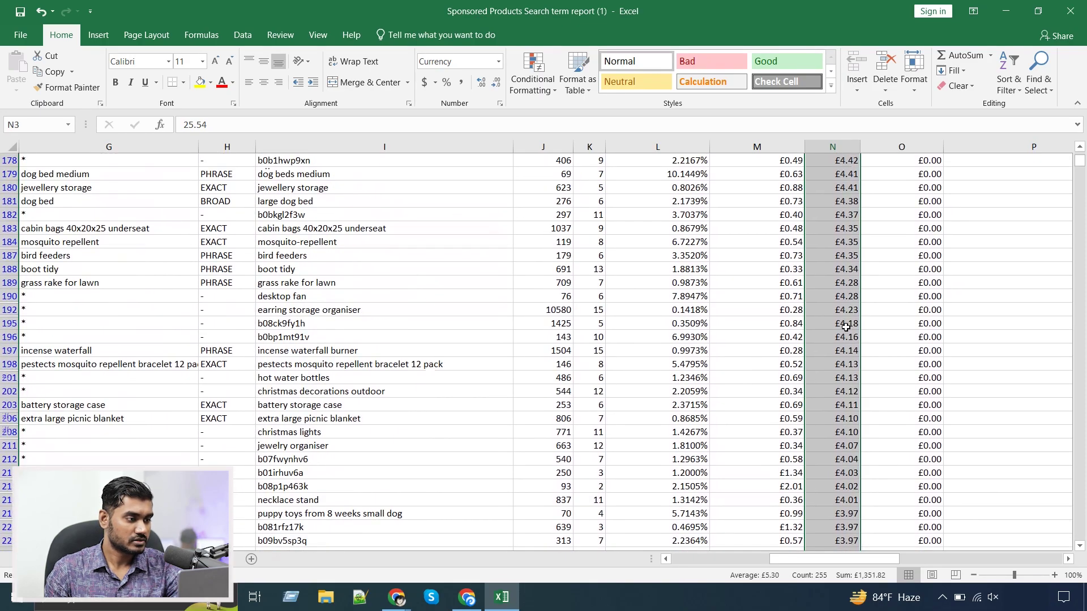
scroll(846, 327, up, 3)
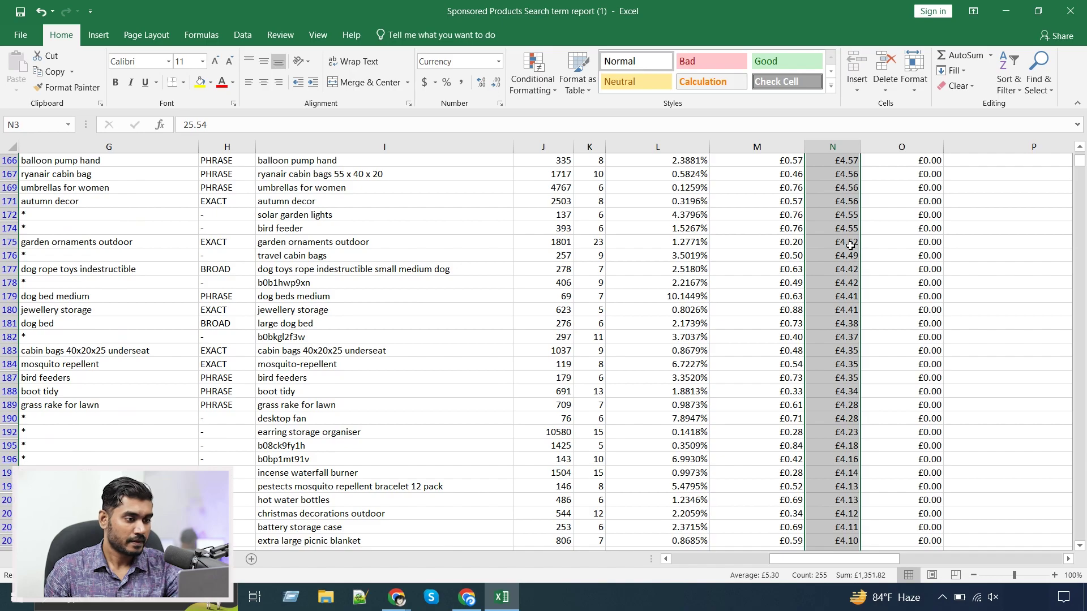
drag(850, 245, 321, 1)
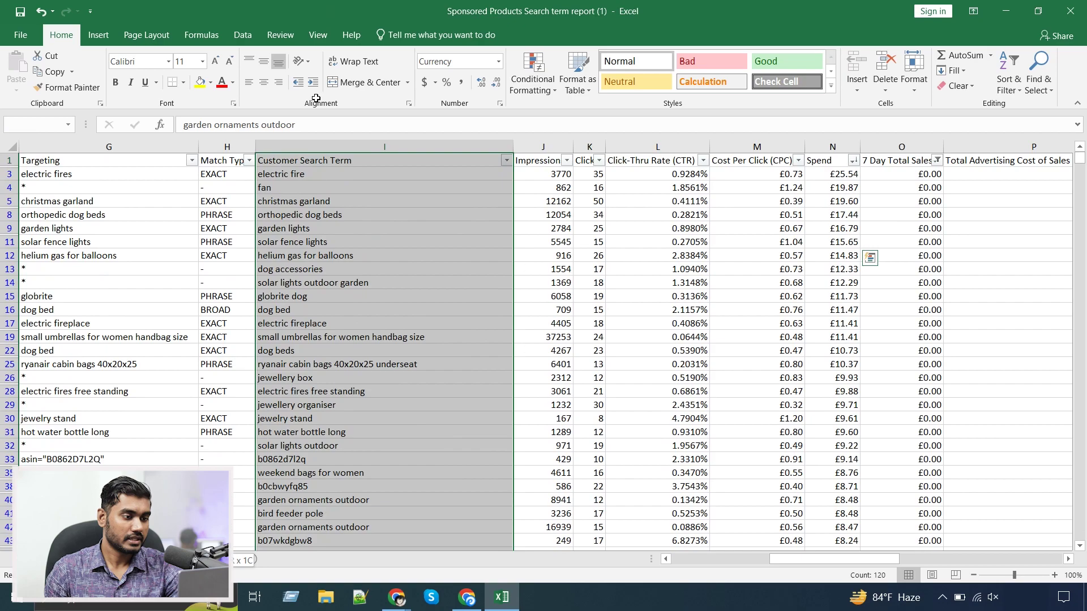
Sort the whole table by Clicks (column K), largest to smallest.
drag(316, 98, 317, 174)
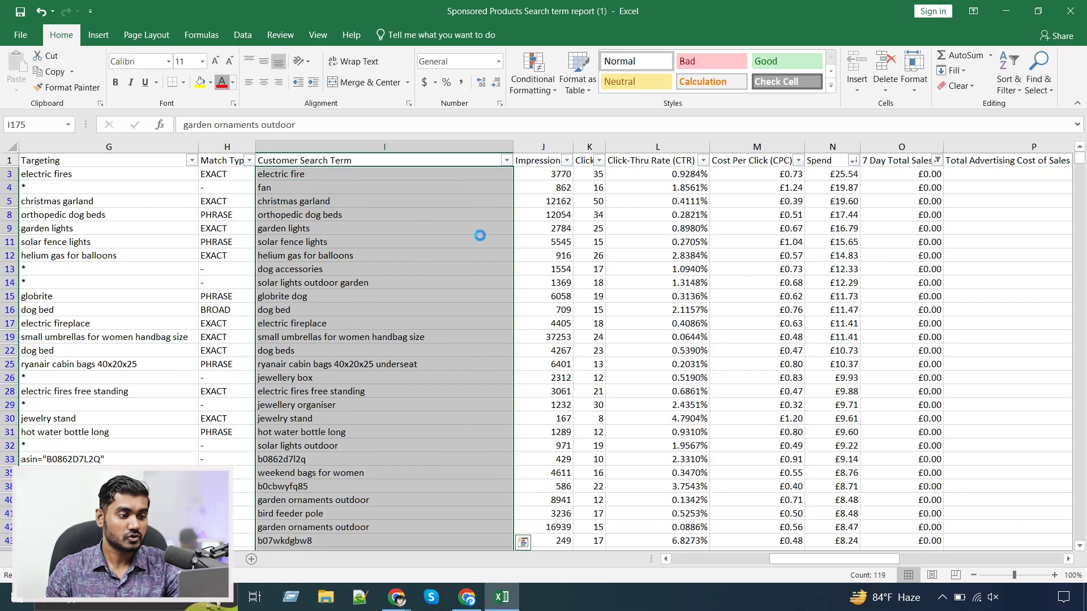
click(590, 150)
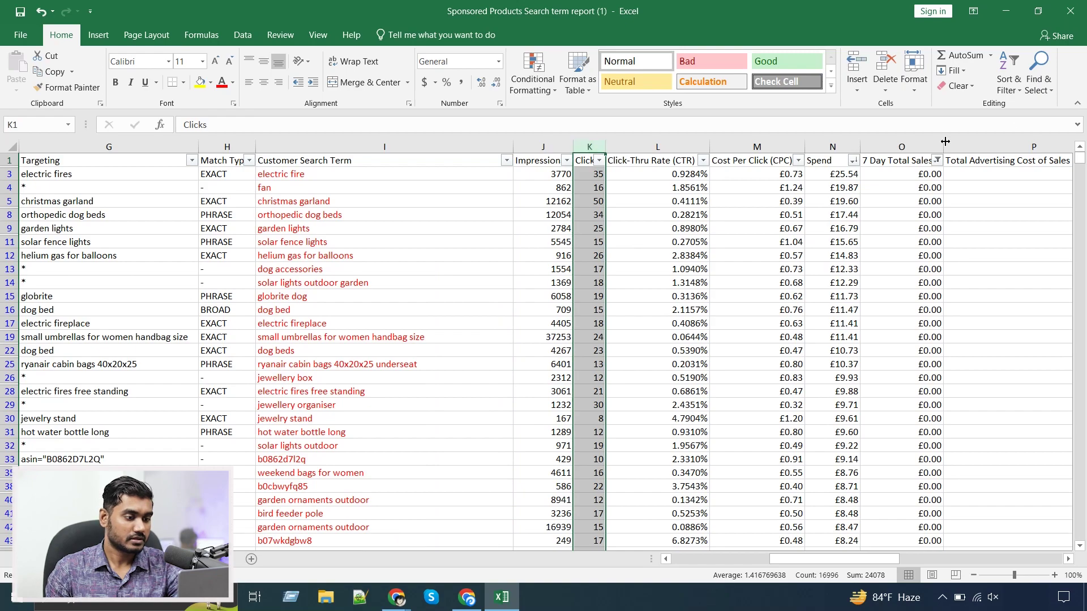
click(1005, 76)
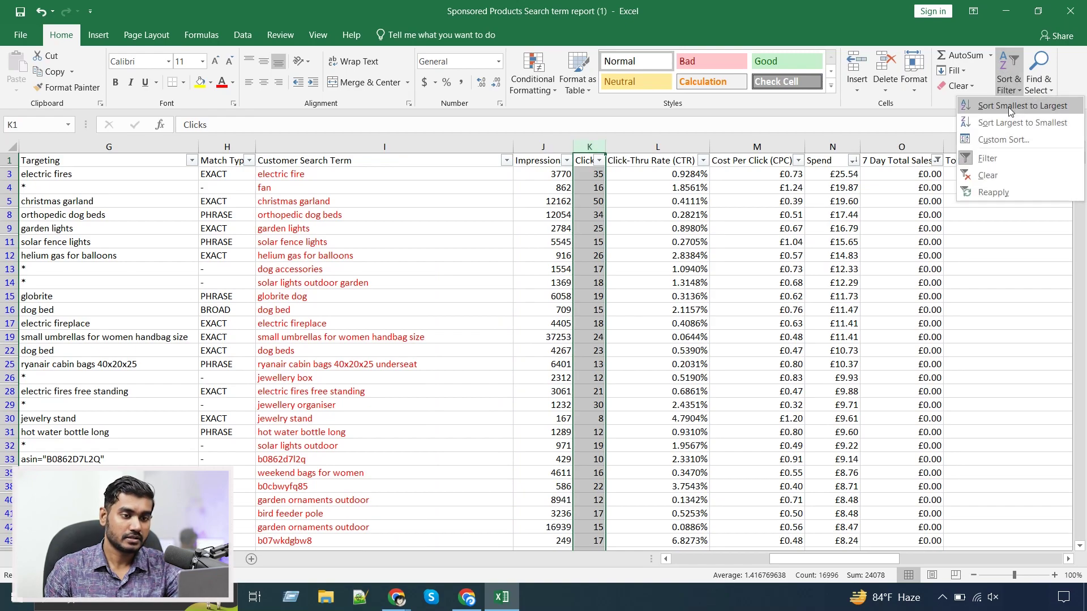
click(1010, 124)
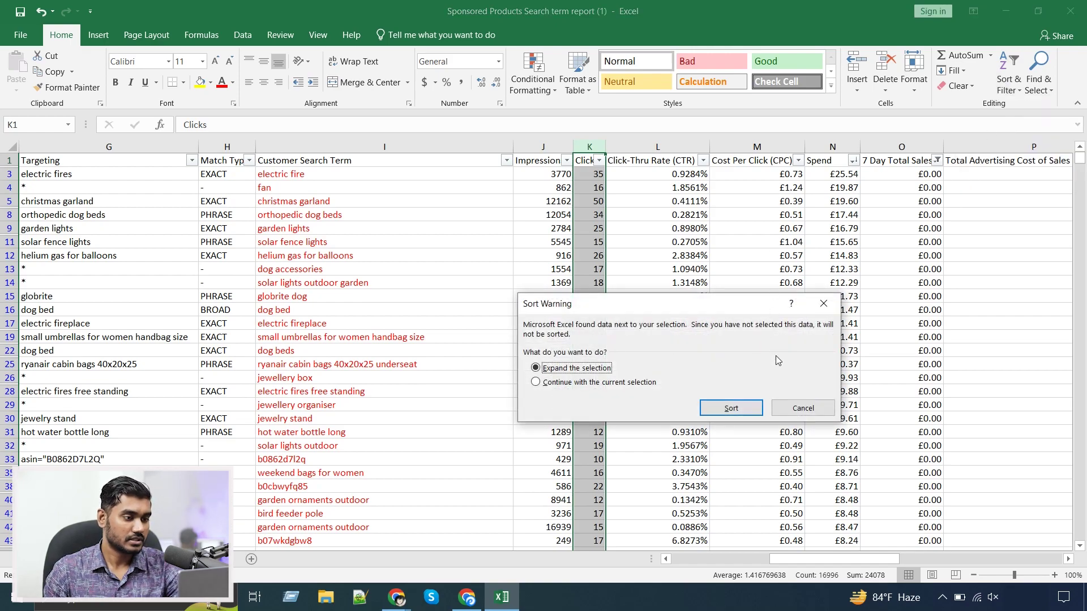
click(733, 407)
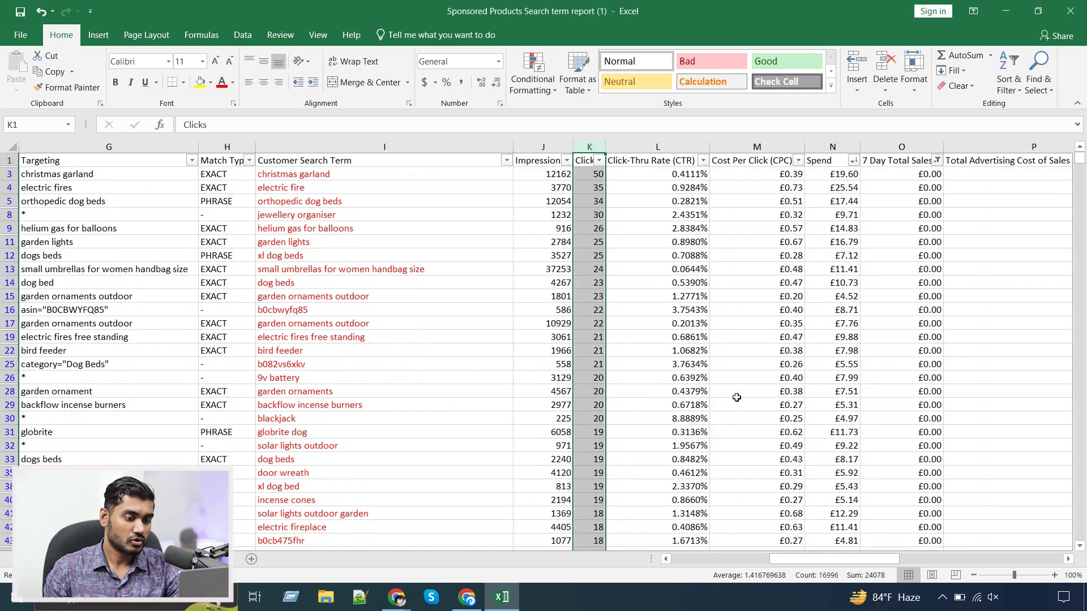
Review the garden hose term's clicks, CTR, CPC and spend.
click(693, 292)
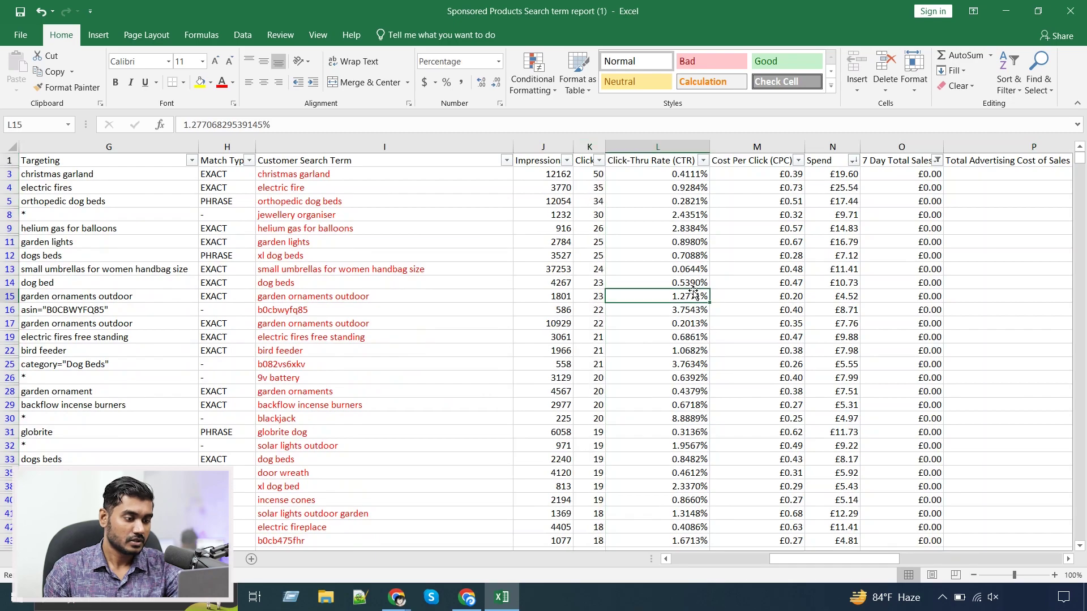
scroll(544, 268, down, 7)
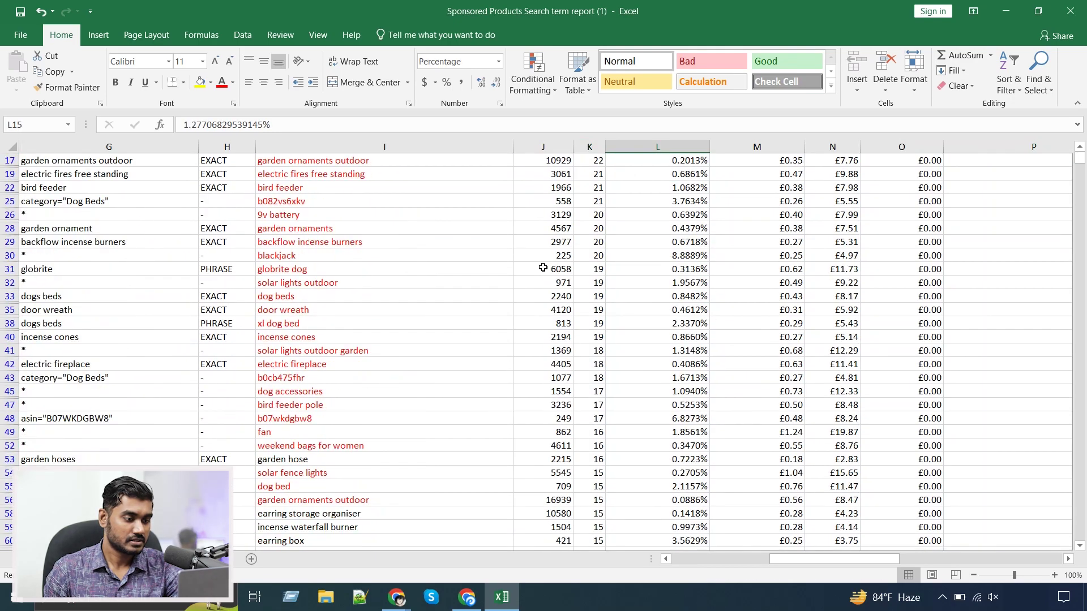
click(311, 310)
click(575, 310)
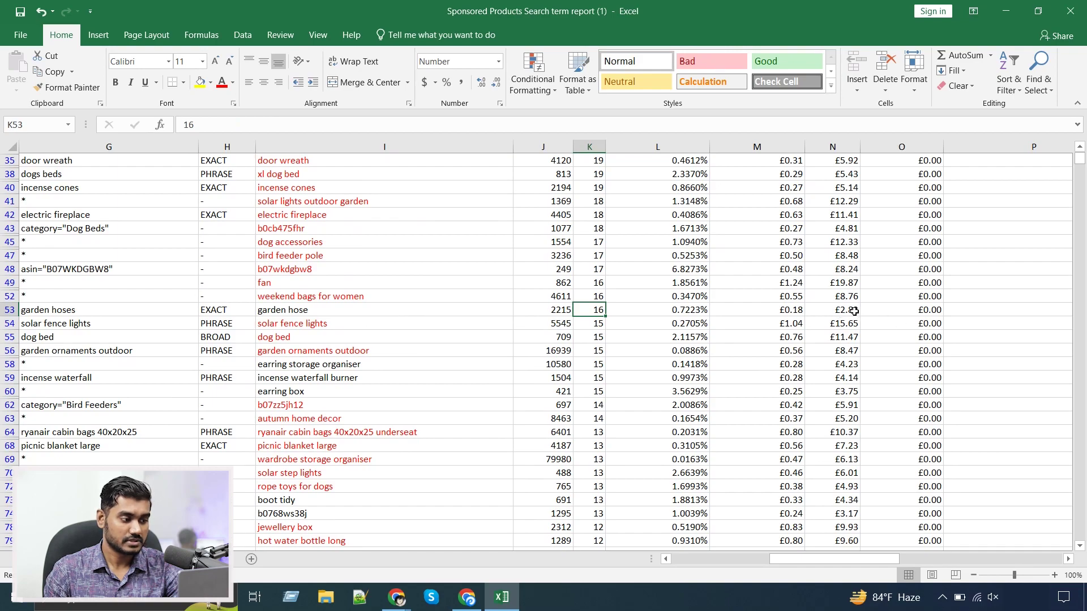
drag(855, 310, 612, 306)
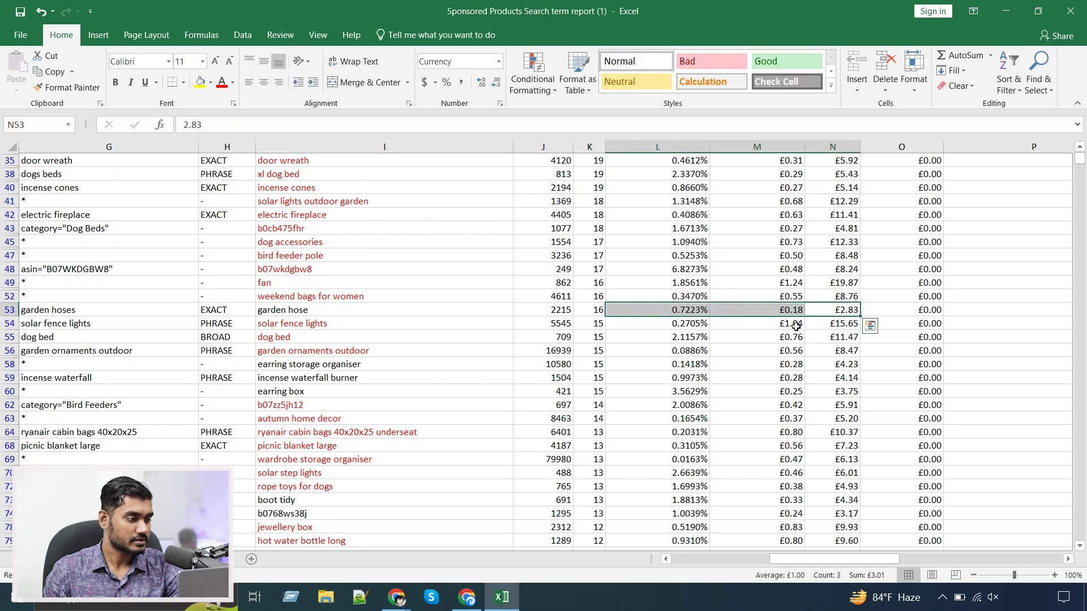
click(832, 337)
drag(840, 312, 615, 309)
click(593, 313)
click(347, 311)
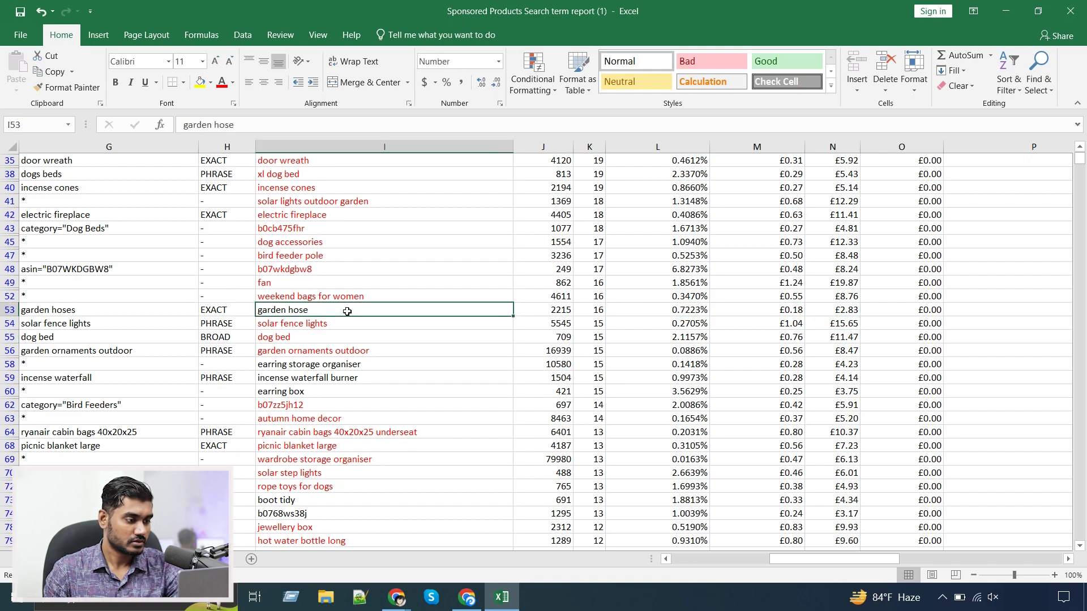
click(594, 315)
scroll(595, 315, down, 1)
Check earring storage organiser's clicks, impressions and CTR, and scan the terms in rows 58 to 62.
click(227, 269)
drag(311, 323, 589, 324)
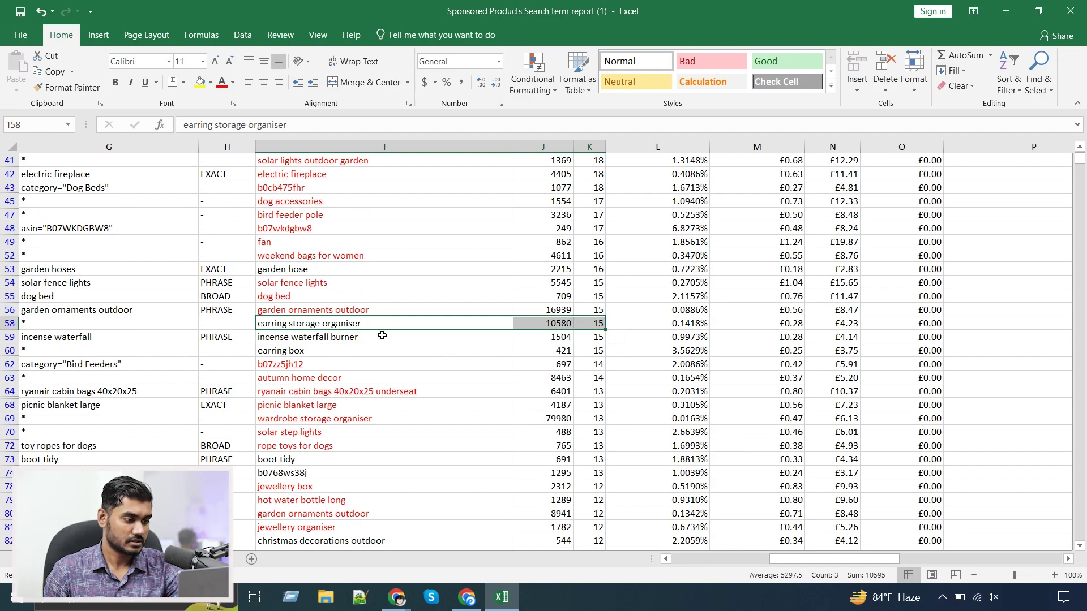
click(590, 325)
click(520, 326)
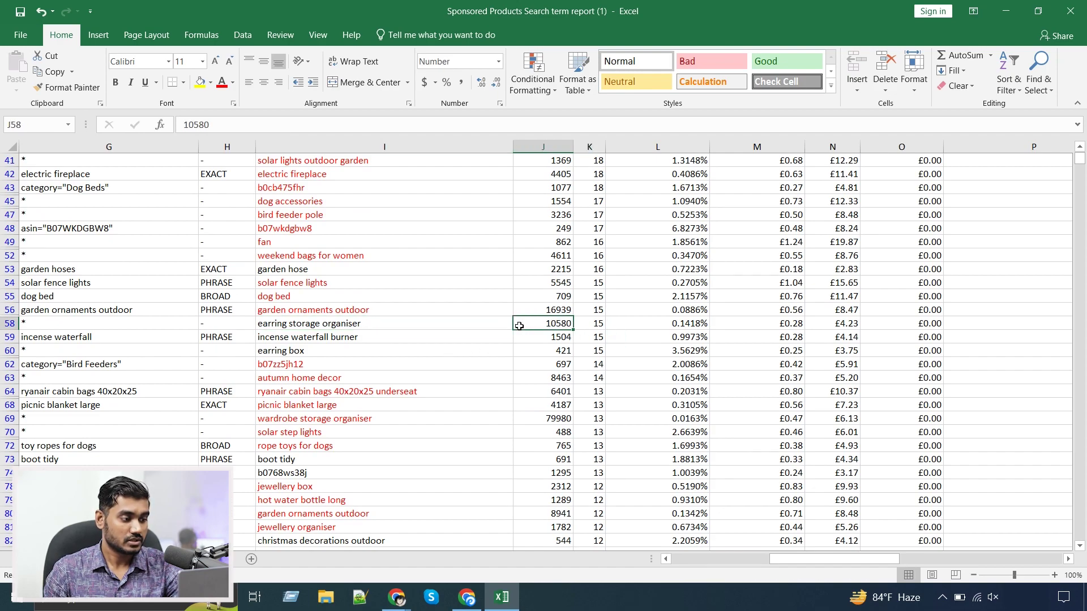
click(622, 327)
drag(311, 325, 311, 365)
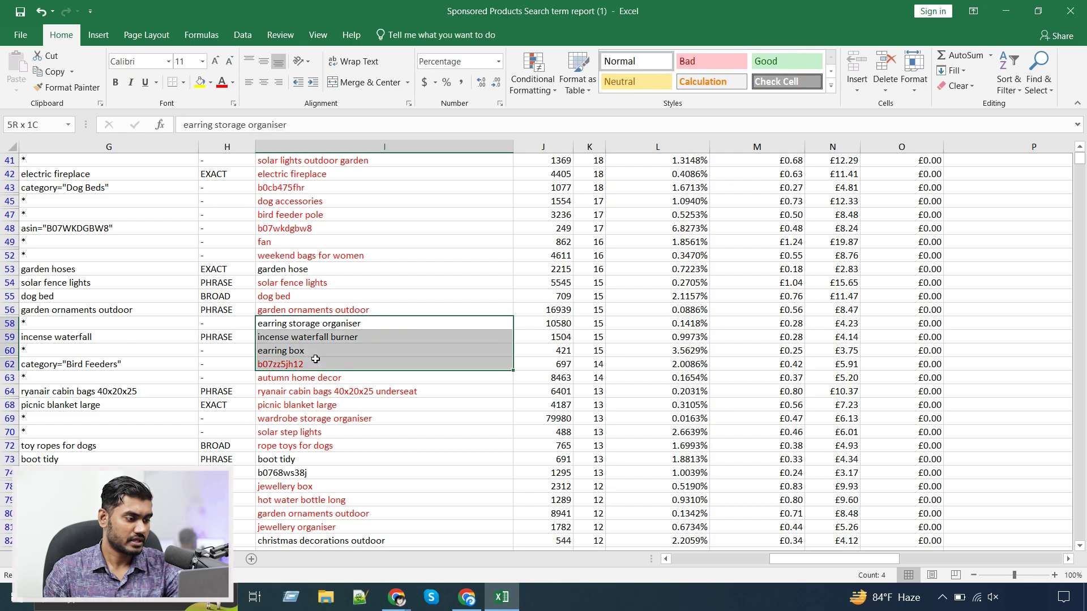
click(334, 338)
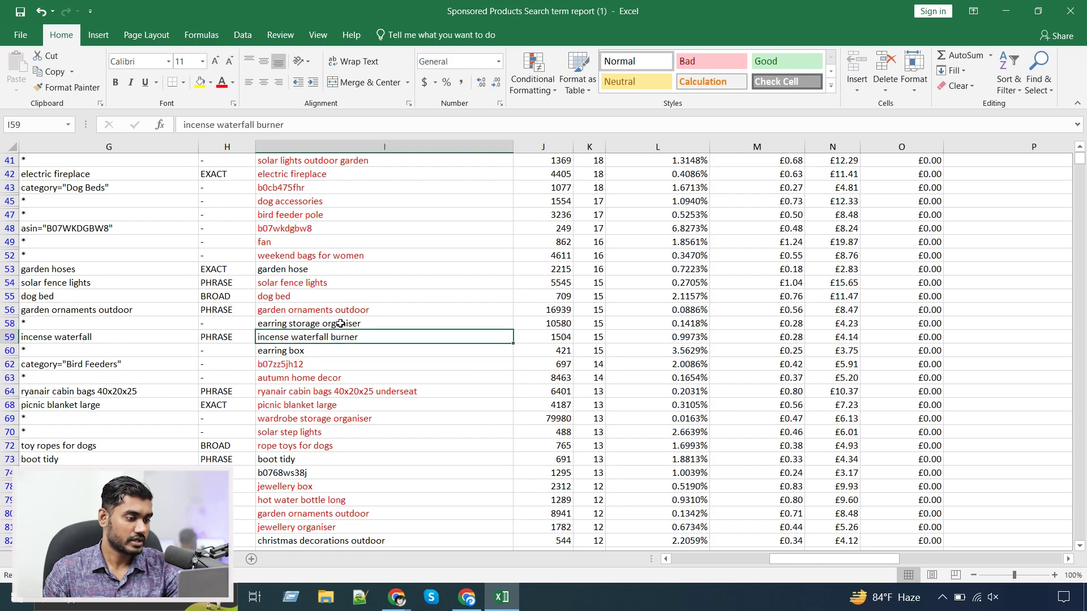
drag(340, 323, 371, 389)
scroll(368, 346, down, 3)
Compare CTRs for boot tidy, xl dog bed, jewellery organiser and orthopedic dog beds, then open the CTR filter menu.
click(610, 365)
scroll(615, 365, up, 4)
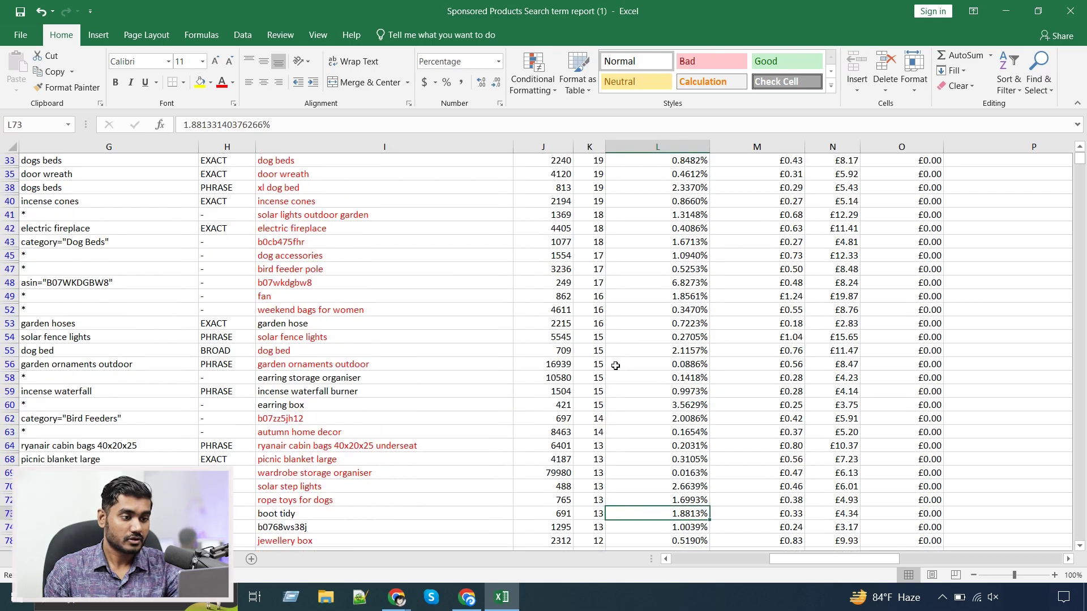
scroll(616, 365, up, 8)
click(632, 255)
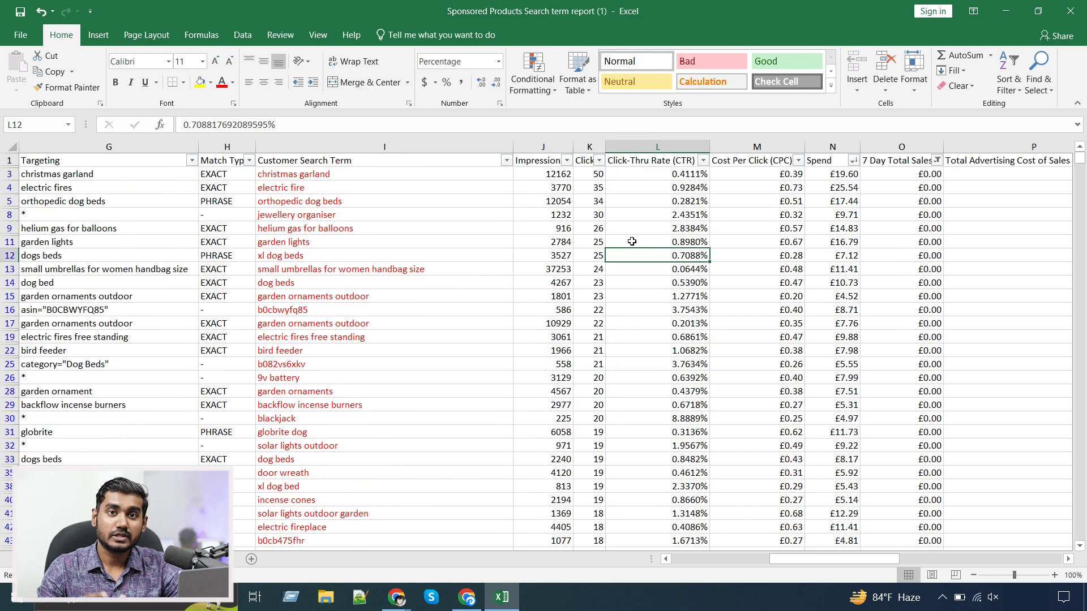
click(567, 215)
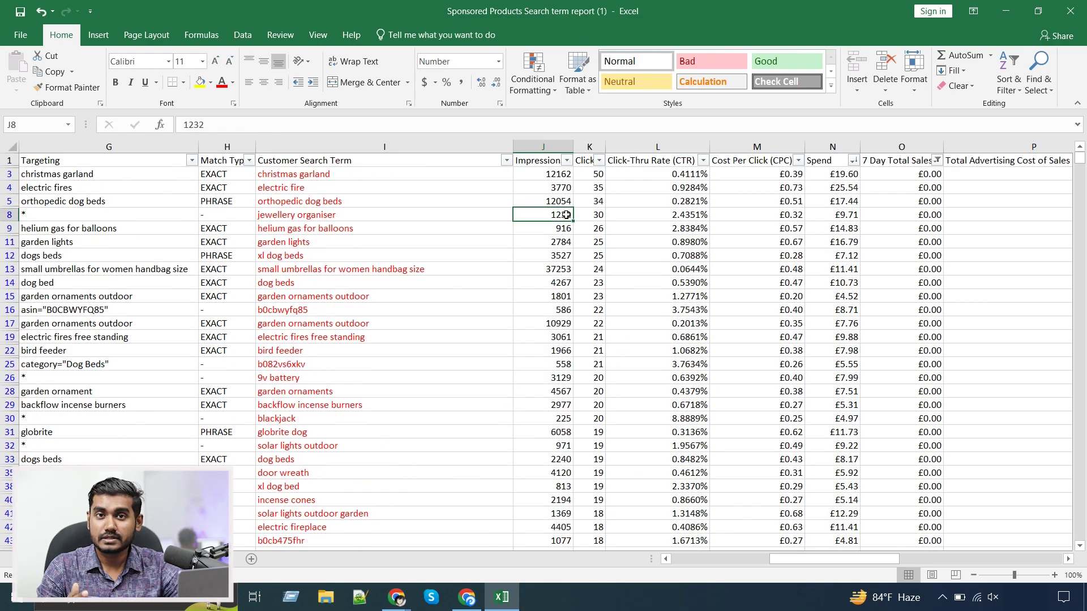
click(661, 206)
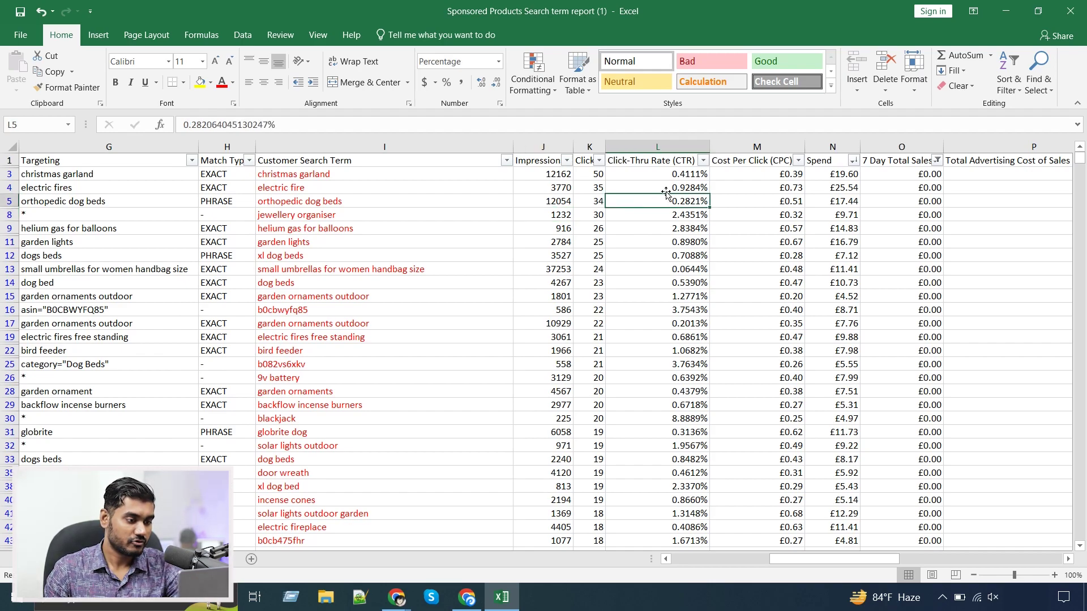
click(667, 188)
click(703, 161)
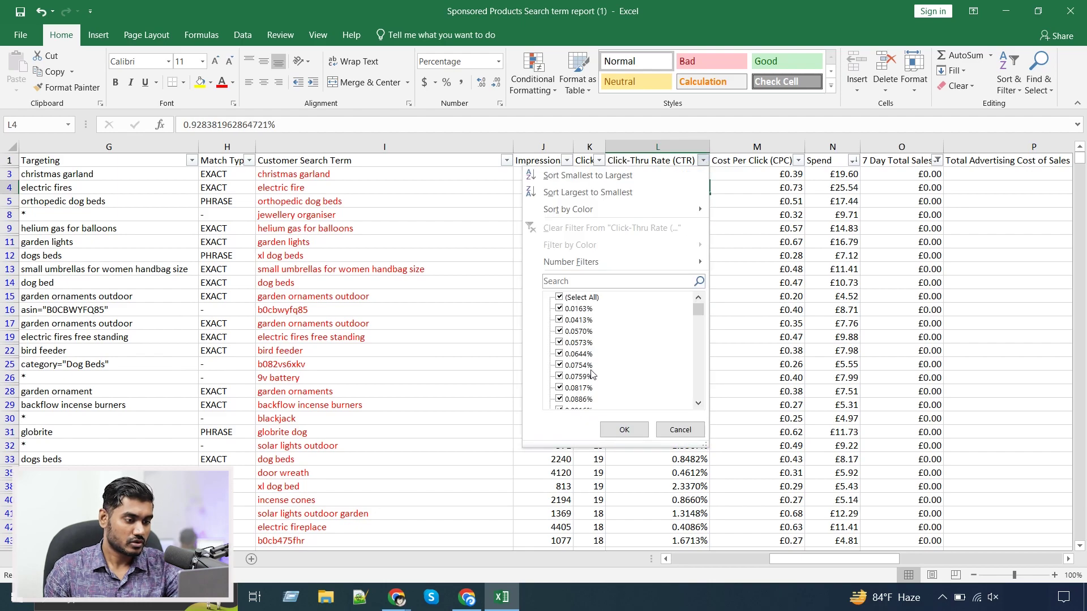
Sort CTR ascending and select column L values below 0.3% (L3 to L202).
scroll(592, 375, down, 10)
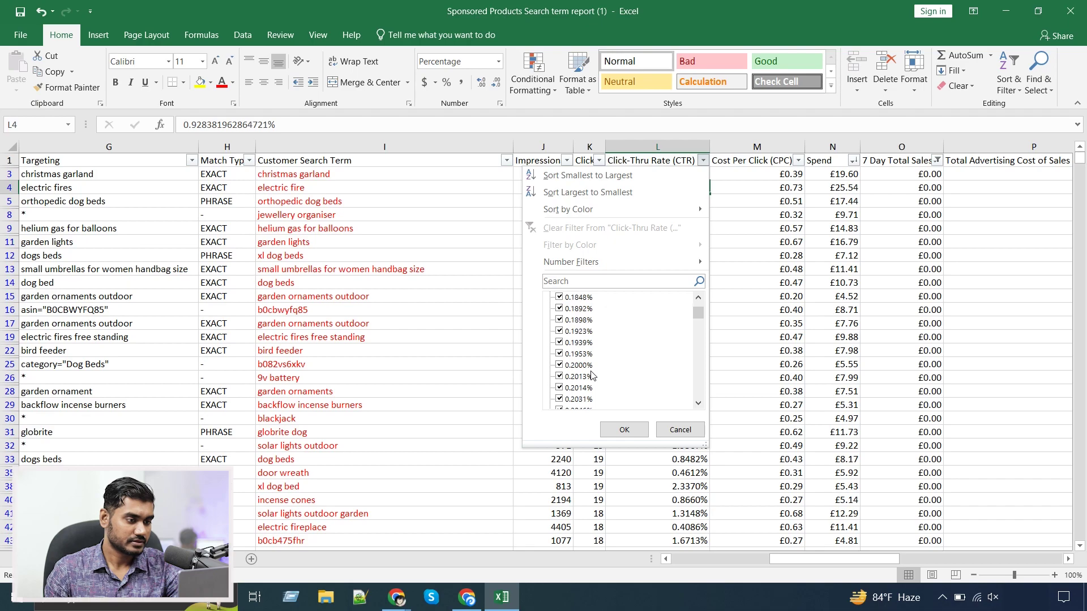
scroll(592, 375, up, 10)
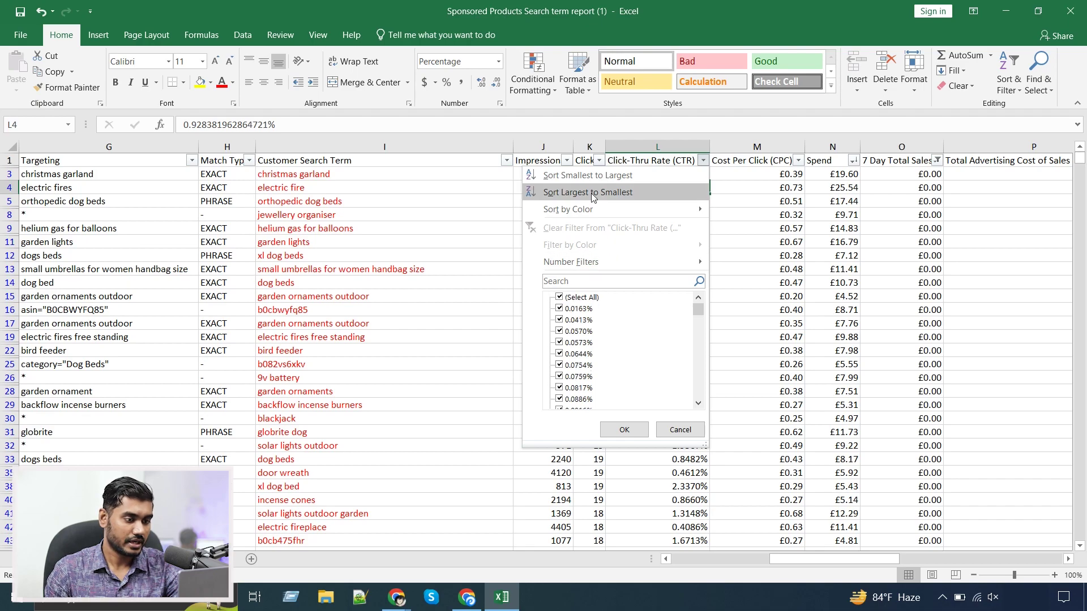
key(Escape)
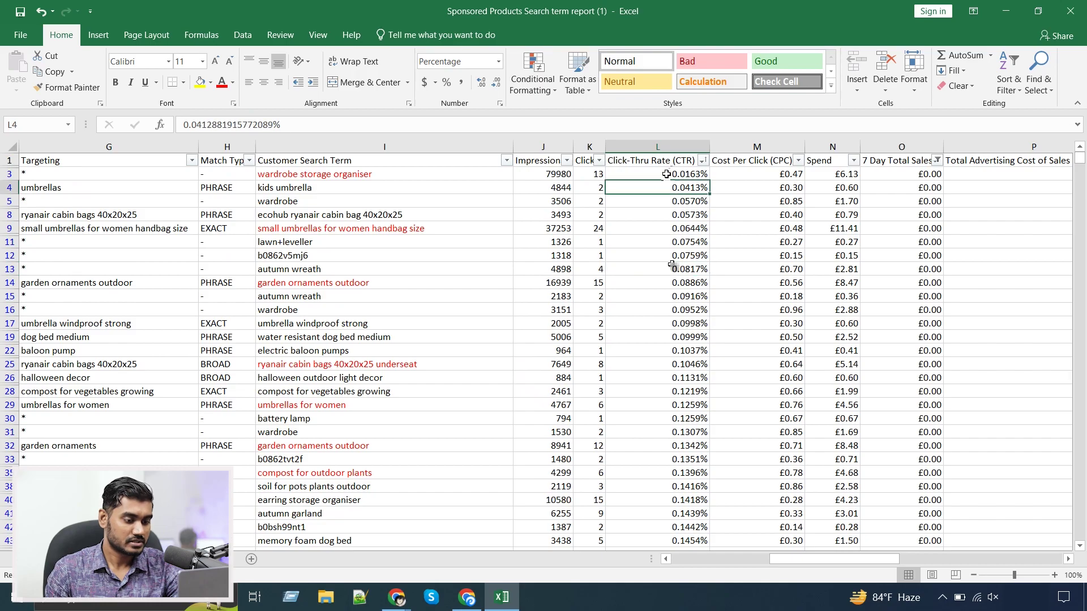
drag(666, 174, 657, 603)
mouse_move(668, 479)
mouse_down()
mouse_move(670, 448)
mouse_move(668, 475)
mouse_move(668, 465)
mouse_up()
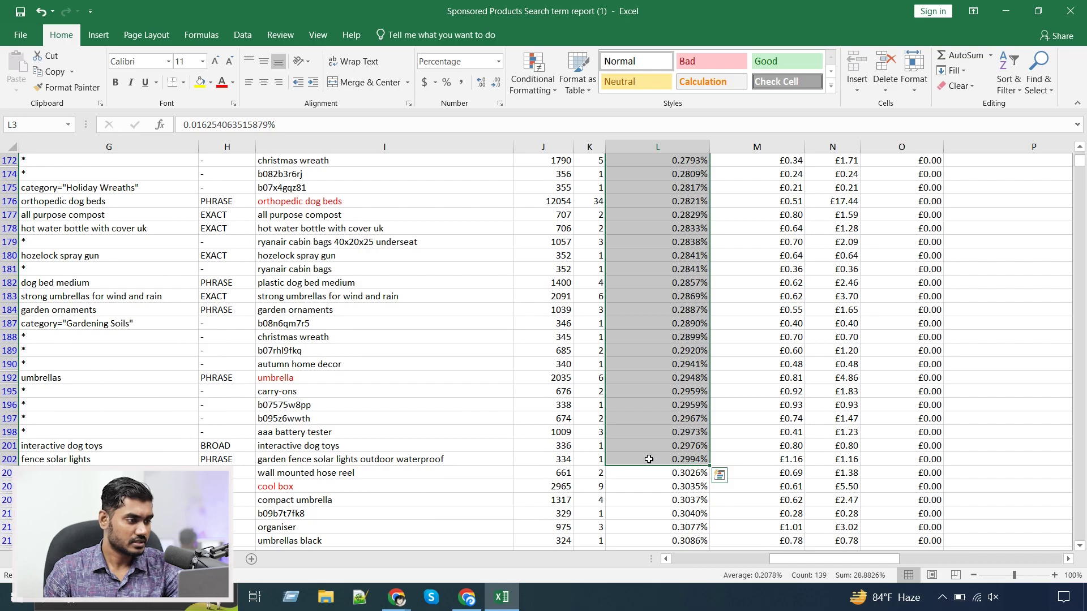
Fill search terms I3:I202 yellow, down to garden fence solar lights at 0.2994% CTR.
drag(498, 461, 411, 173)
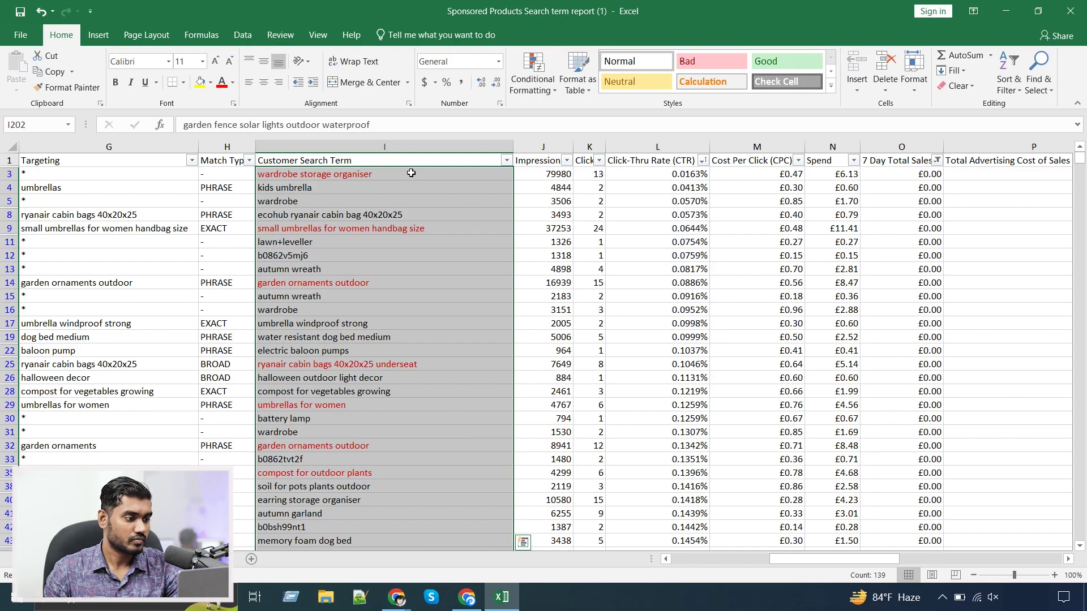
click(200, 83)
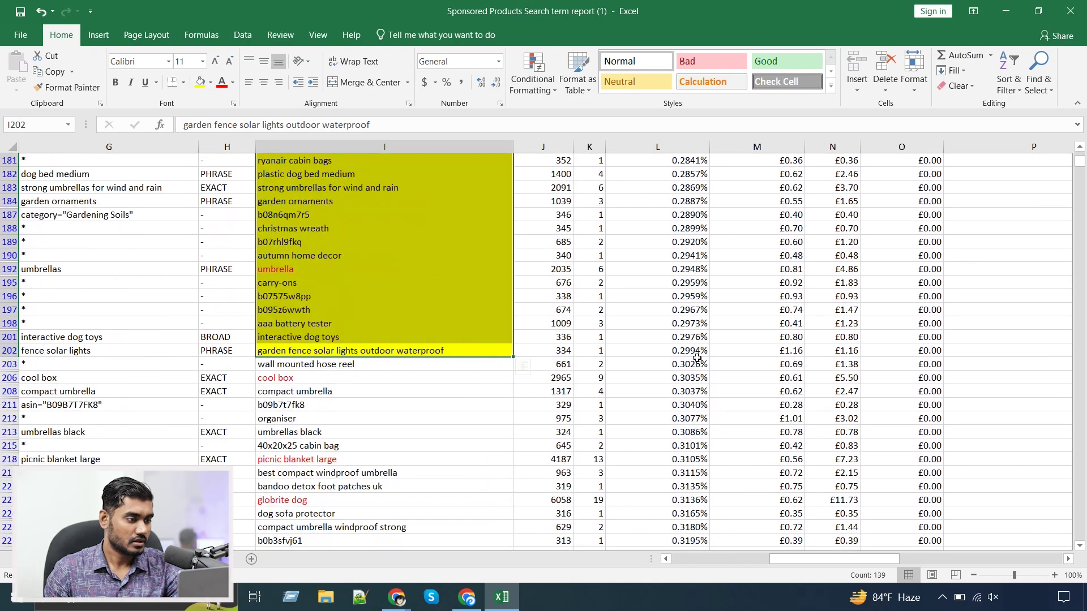
click(455, 350)
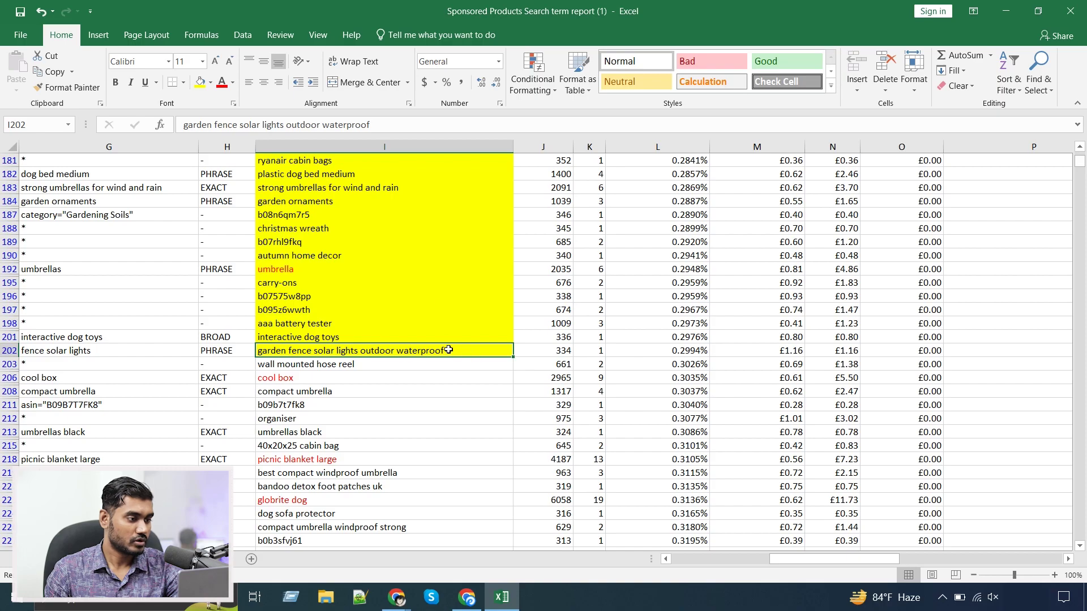
drag(449, 350, 402, 179)
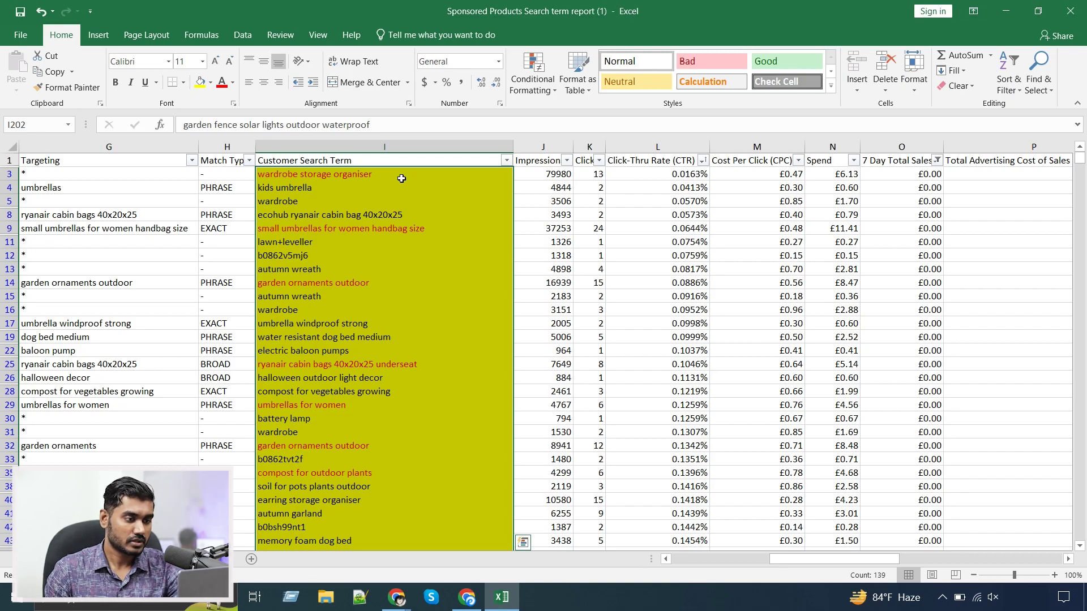
click(433, 253)
click(687, 269)
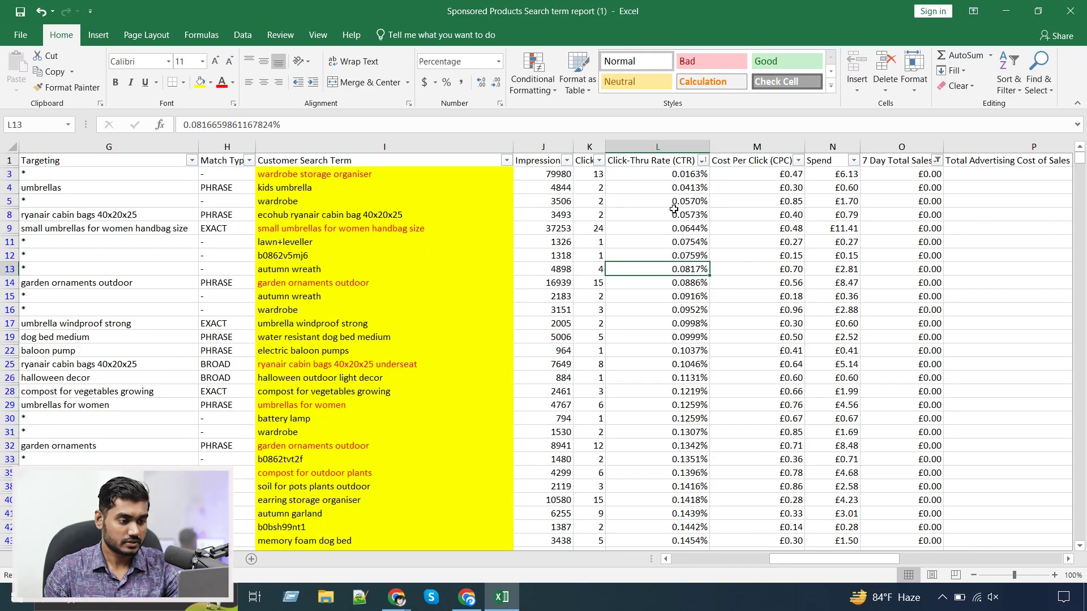